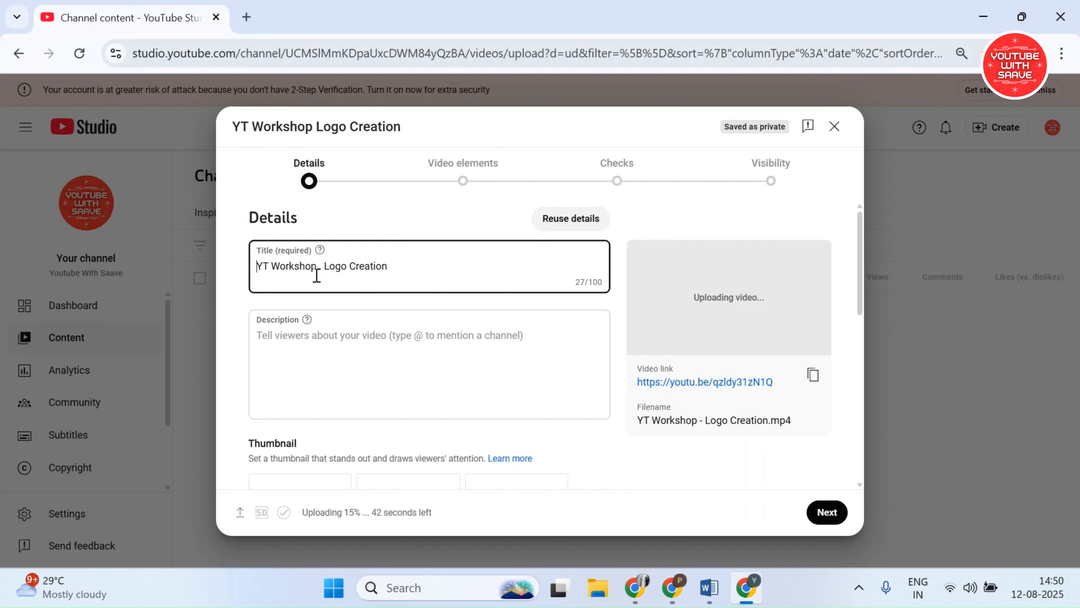
# Replace the video's title with "How to Create Youtube Channel Logo?"
pyautogui.click(316, 512)
pyautogui.click(380, 338)
pyautogui.click(313, 513)
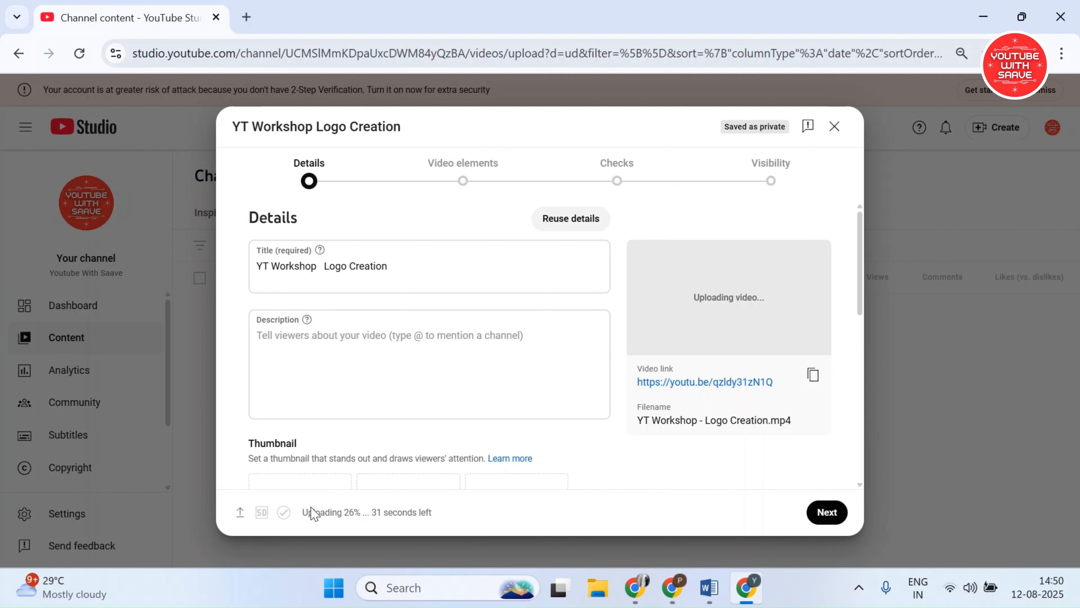
pyautogui.click(407, 267)
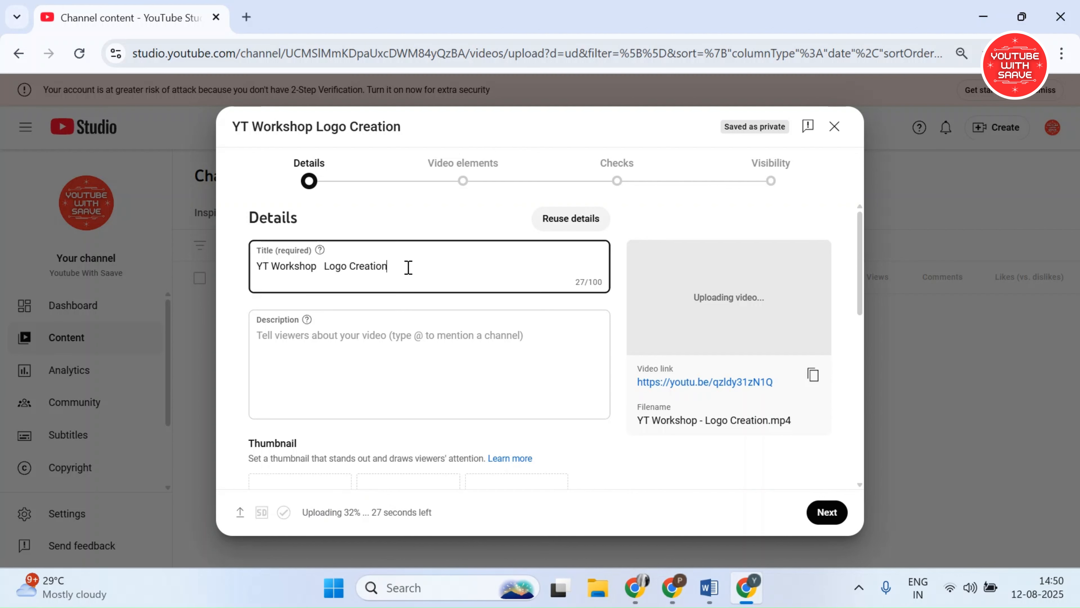
pyautogui.moveTo(408, 267); pyautogui.dragTo(275, 255)
pyautogui.write('How to Create')
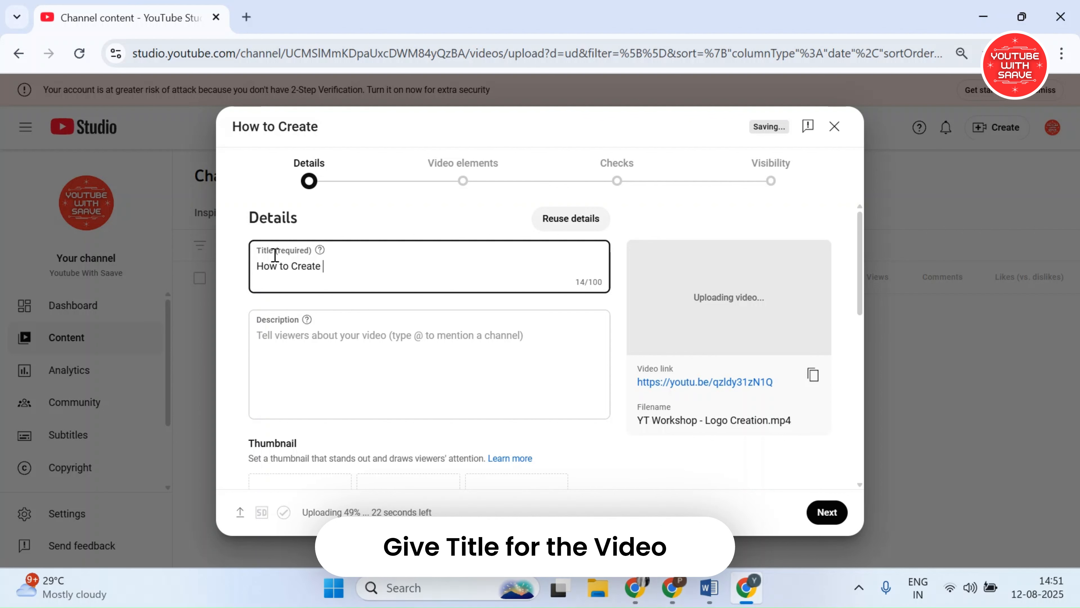
pyautogui.write(' Youtube Channel Logo?')
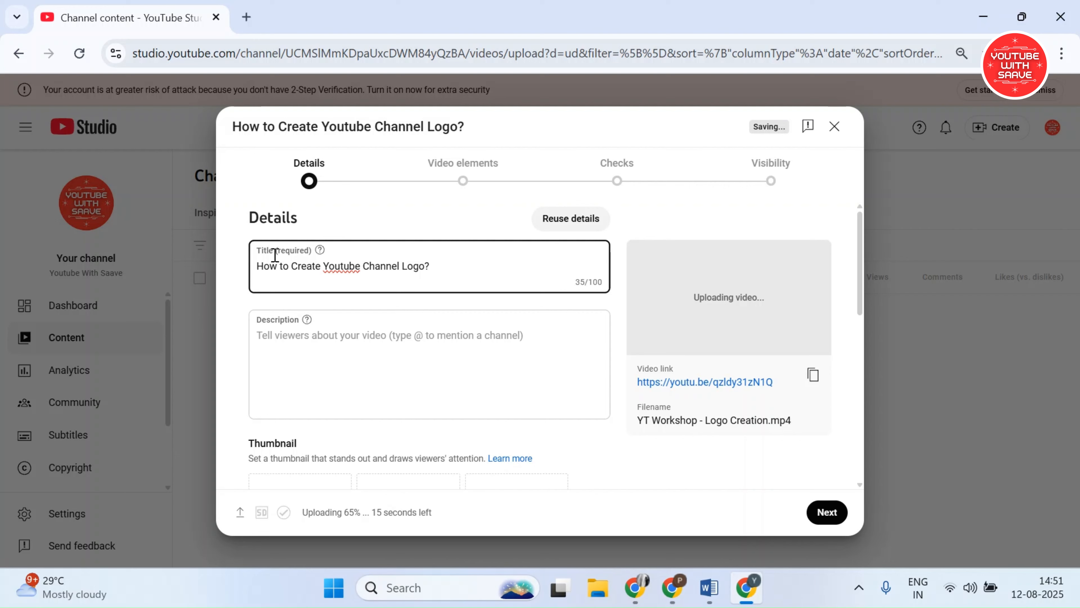
# Create a new public playlist titled "Using Free Tools" and assign the video to it
pyautogui.scroll(-2, 359, 414)
pyautogui.scroll(-5, 313, 381)
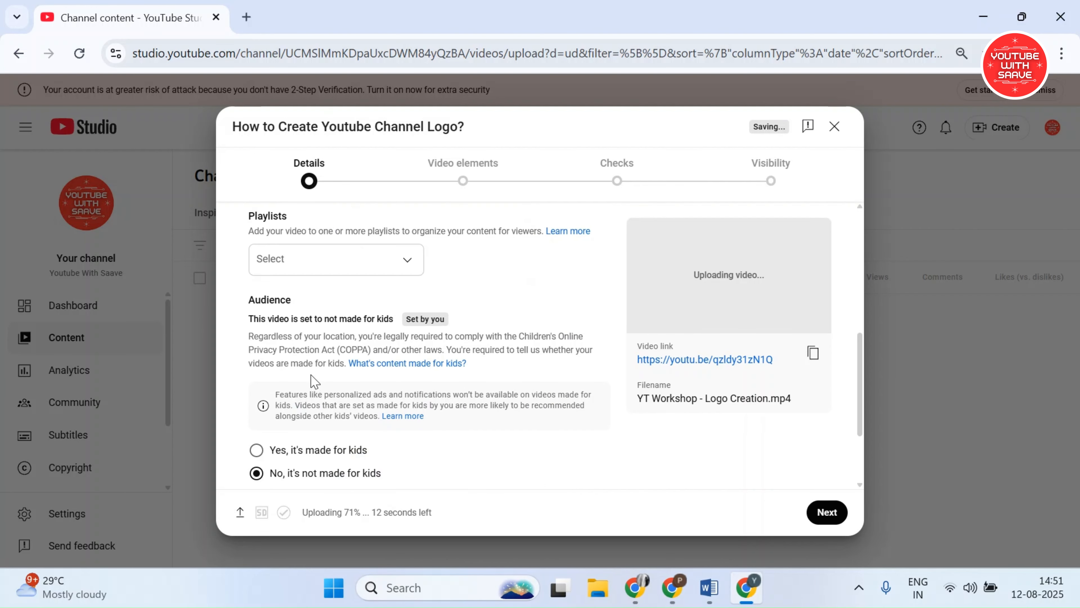
pyautogui.scroll(-3, 296, 292)
pyautogui.scroll(2, 292, 243)
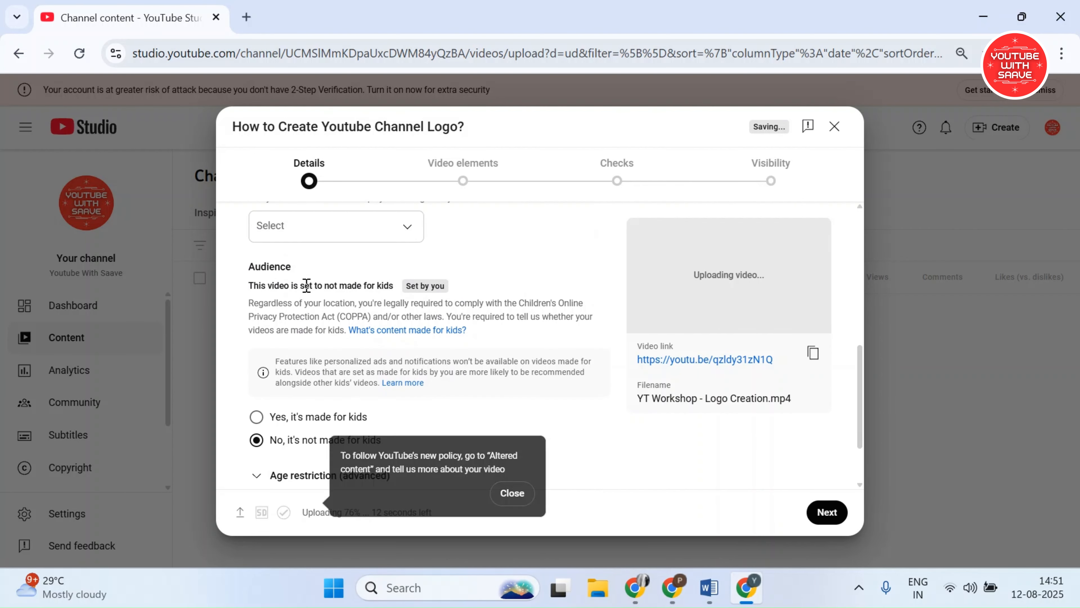
pyautogui.click(314, 233)
pyautogui.click(315, 455)
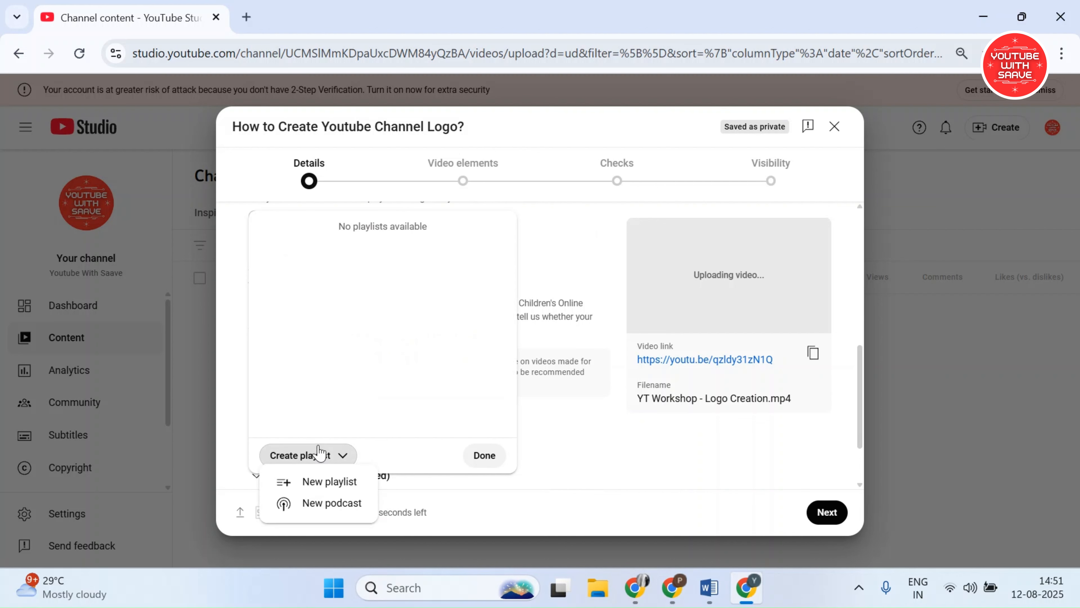
pyautogui.click(324, 480)
pyautogui.click(391, 244)
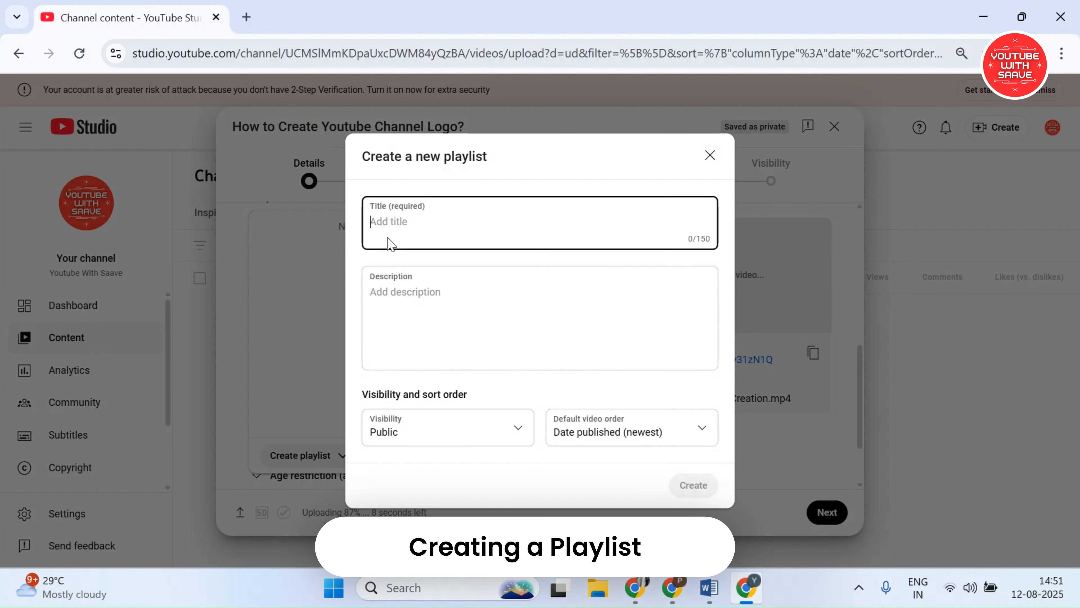
pyautogui.write('Using Free Tools')
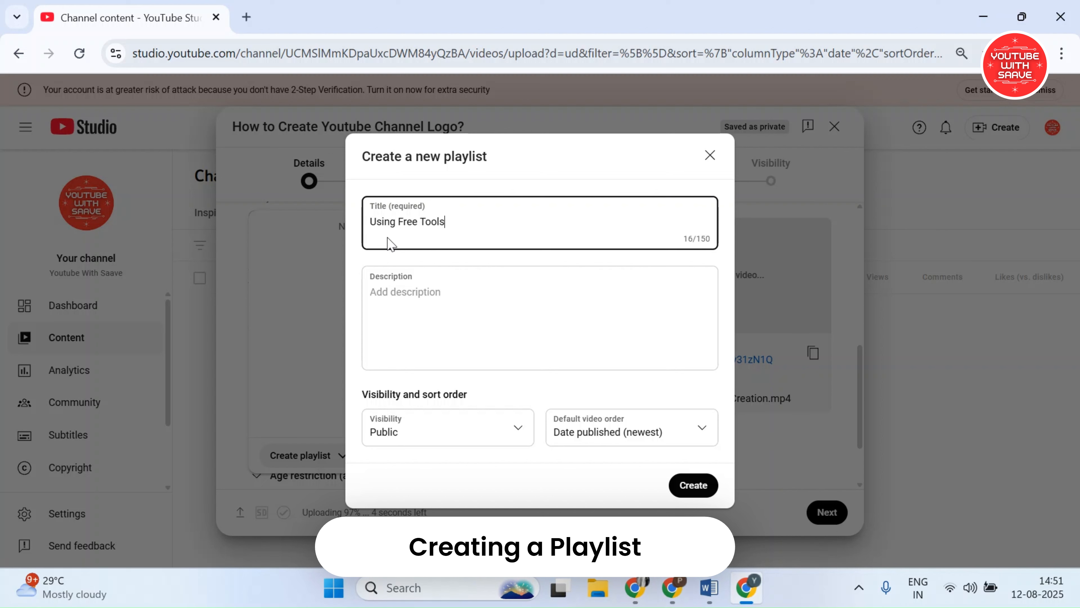
pyautogui.click(693, 485)
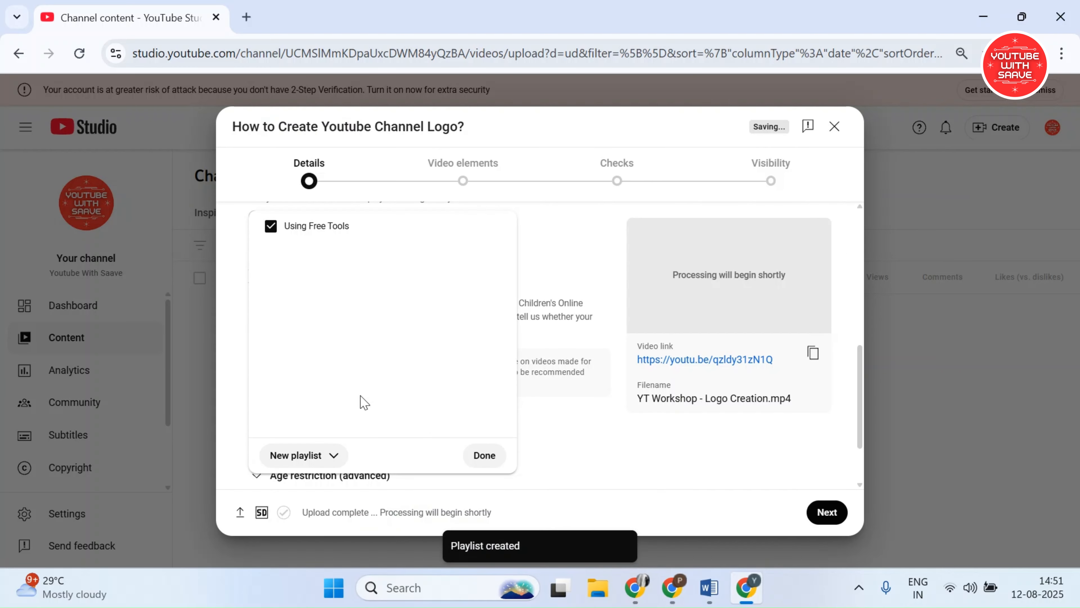
pyautogui.click(490, 467)
# Expand the additional video details and answer No to the altered content question
pyautogui.scroll(-5, 287, 434)
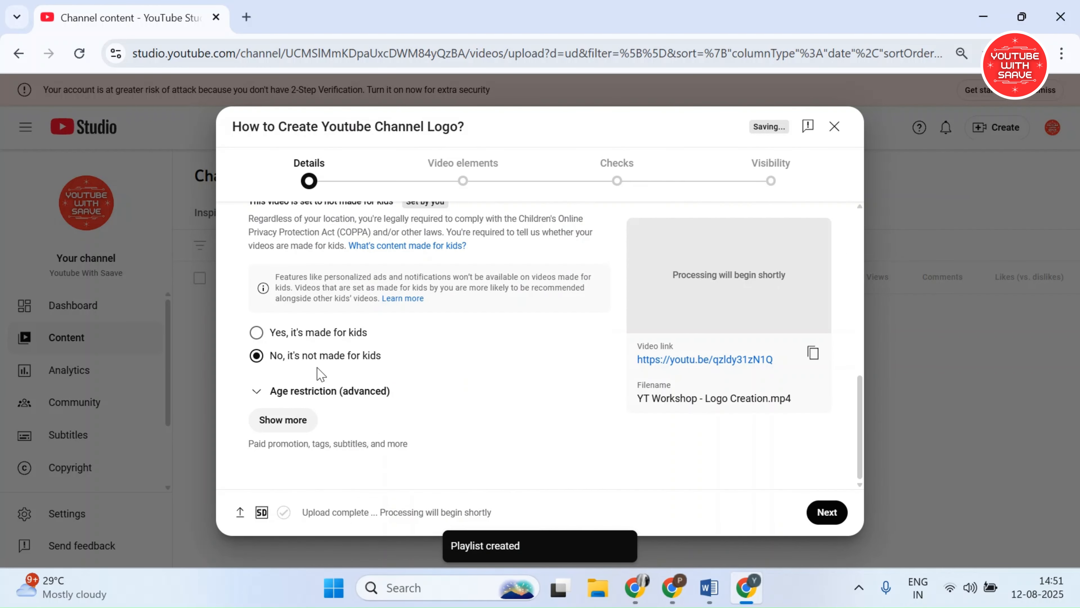
pyautogui.click(278, 419)
pyautogui.scroll(-10, 340, 404)
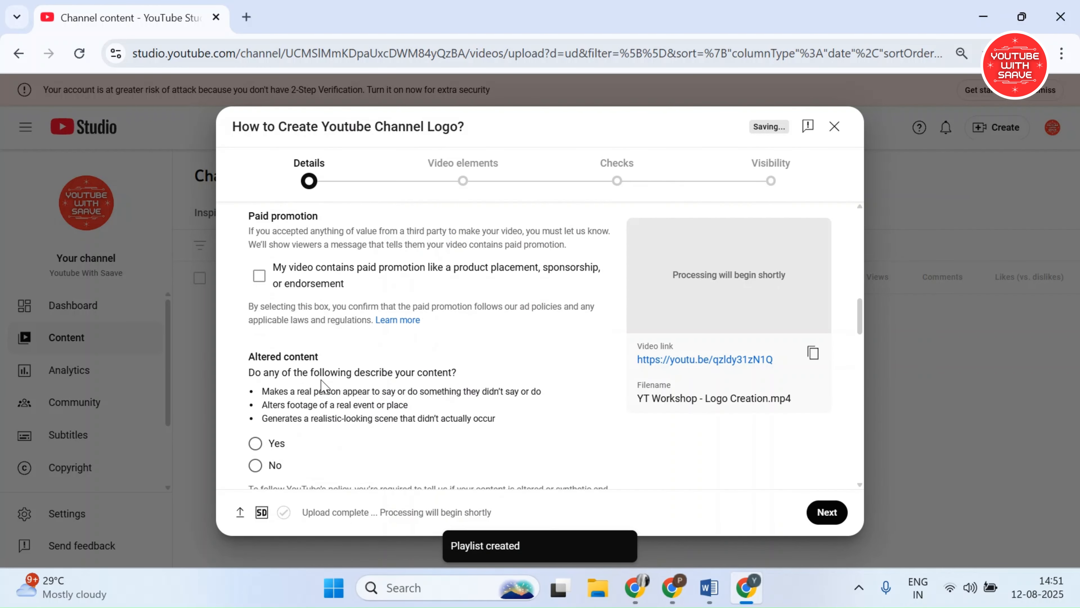
pyautogui.scroll(2, 266, 349)
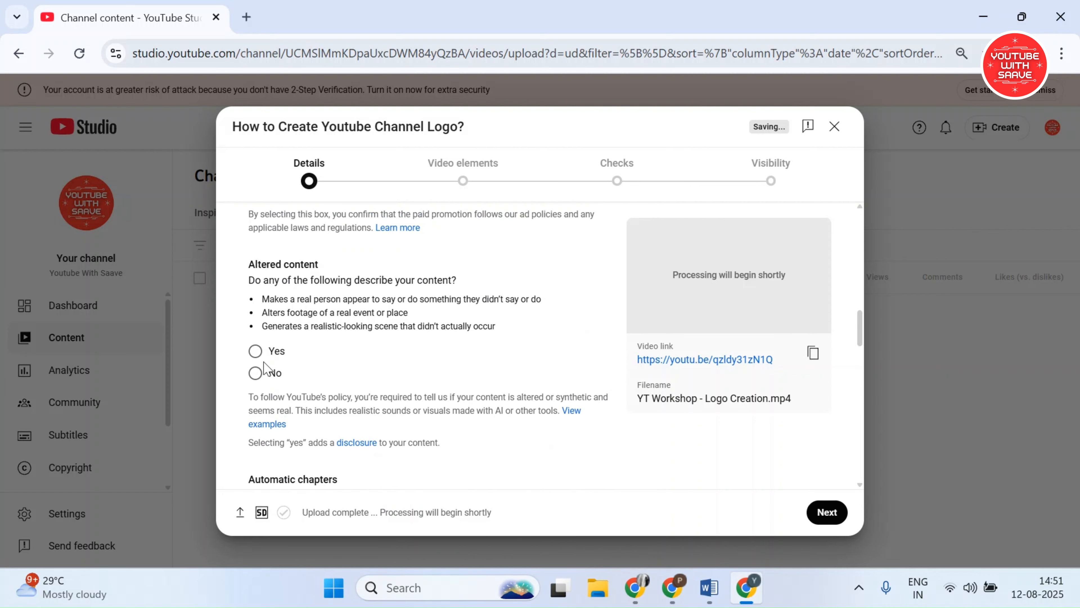
pyautogui.click(255, 373)
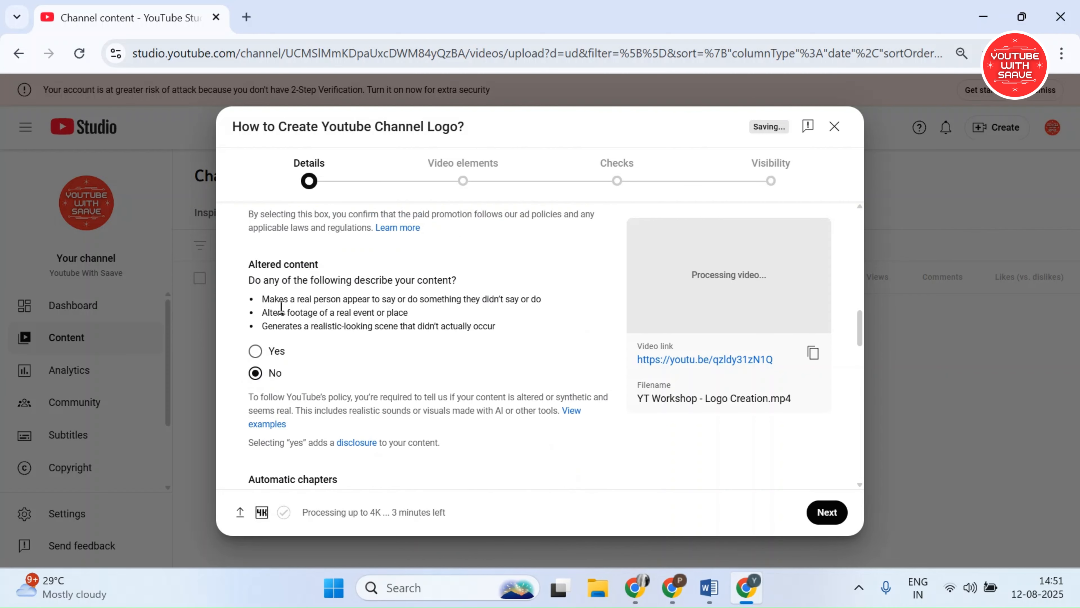
# Add the video tags "Youtube with saave", "create logo", "create channel logo" and "create youtube channel logo"
pyautogui.scroll(-2, 278, 381)
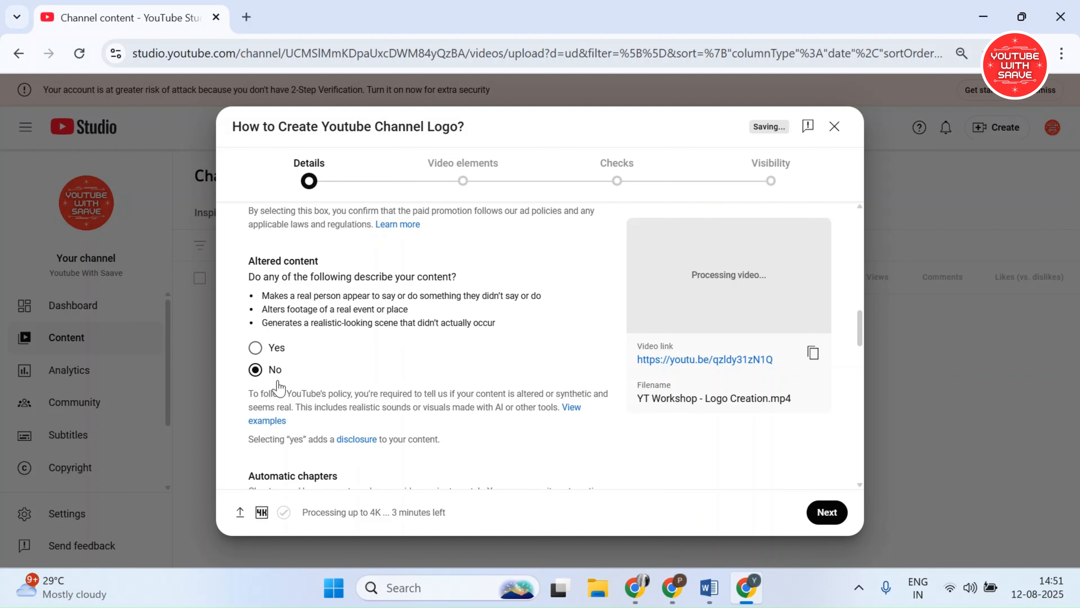
pyautogui.scroll(-6, 313, 306)
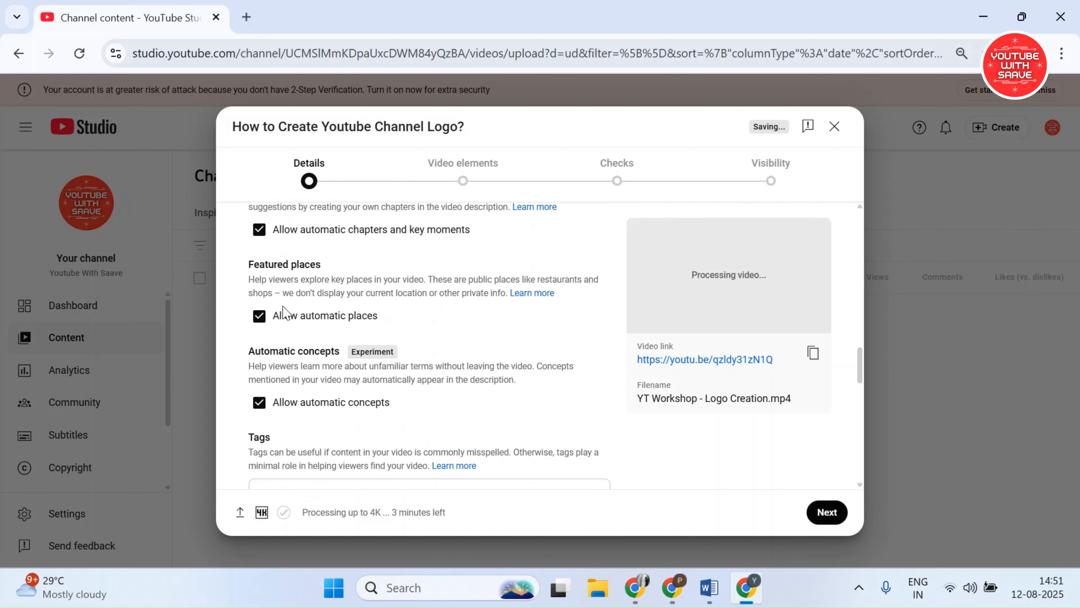
pyautogui.scroll(-2, 346, 320)
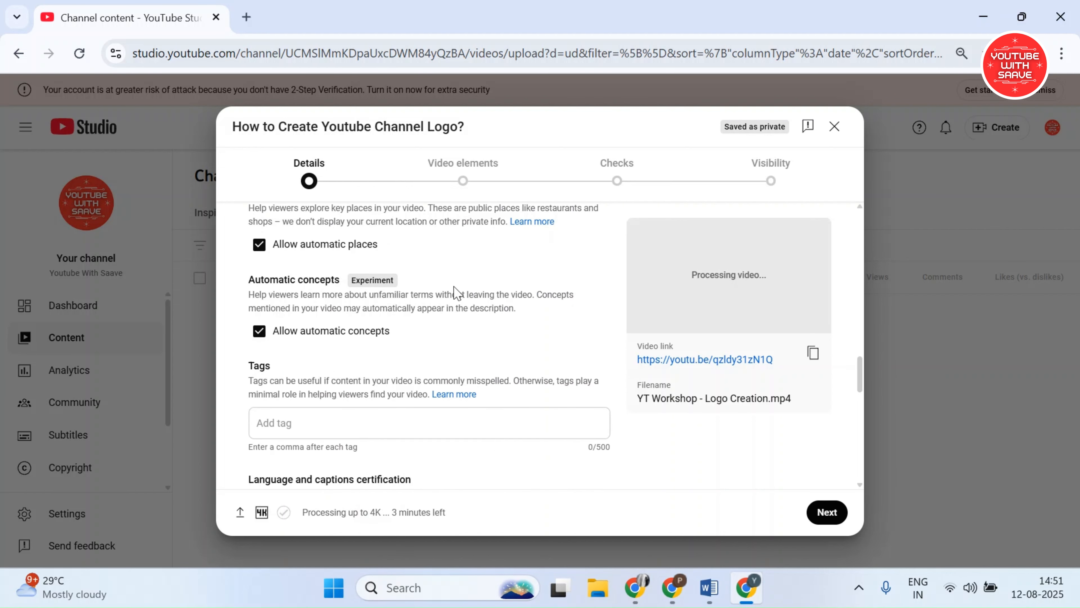
pyautogui.click(317, 376)
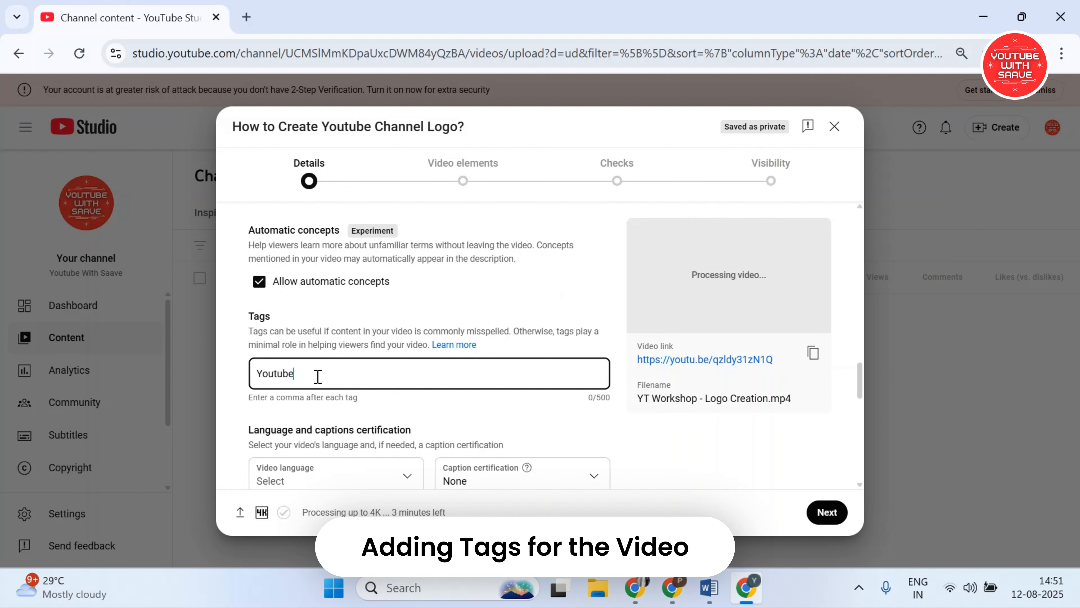
pyautogui.write('saave,create')
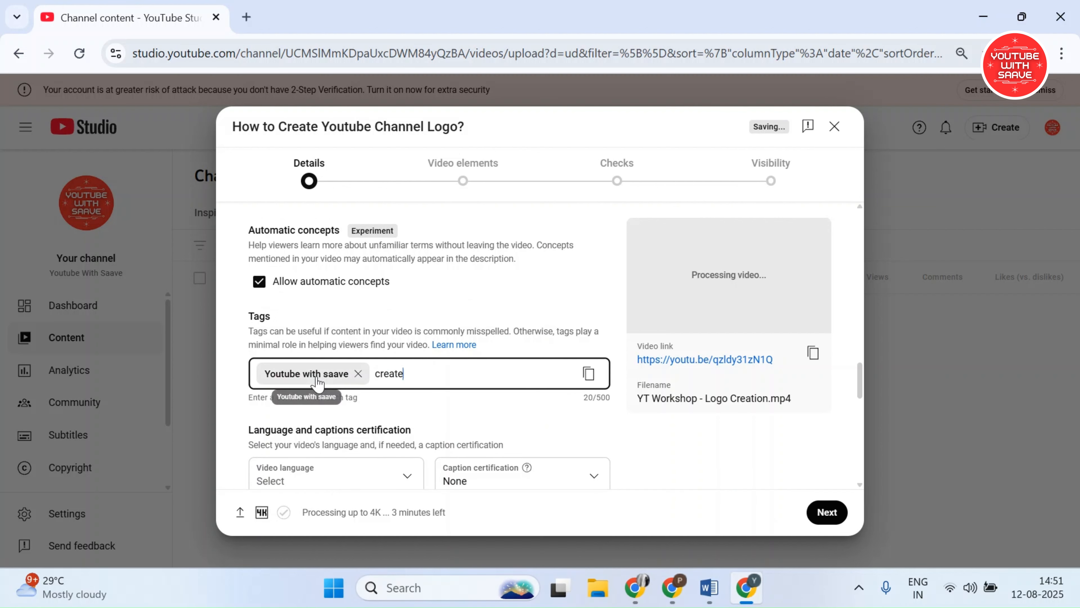
pyautogui.write(' logo,')
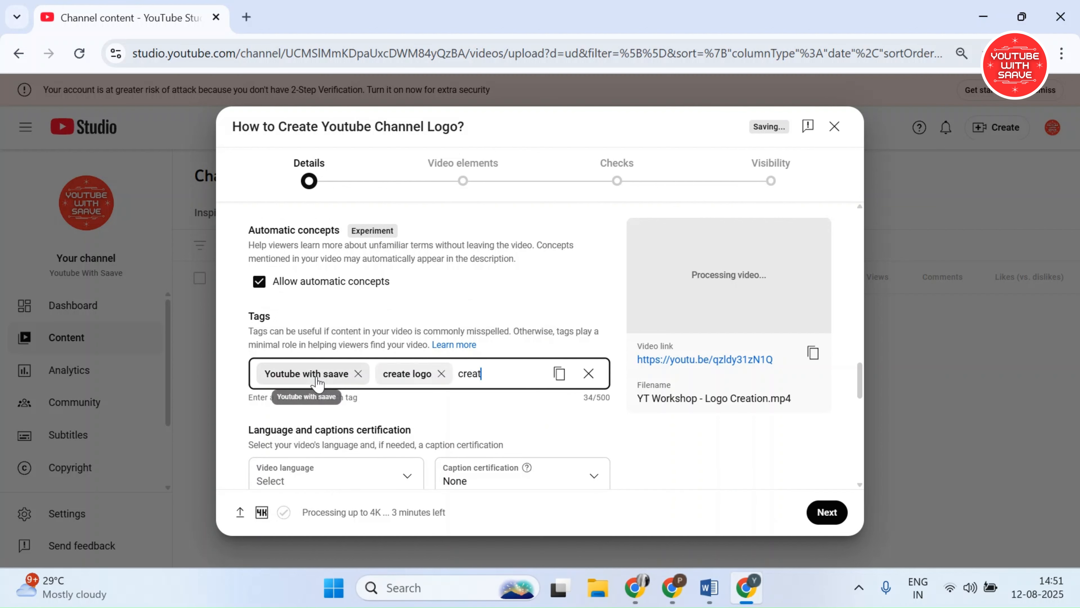
pyautogui.write('create channel logo,')
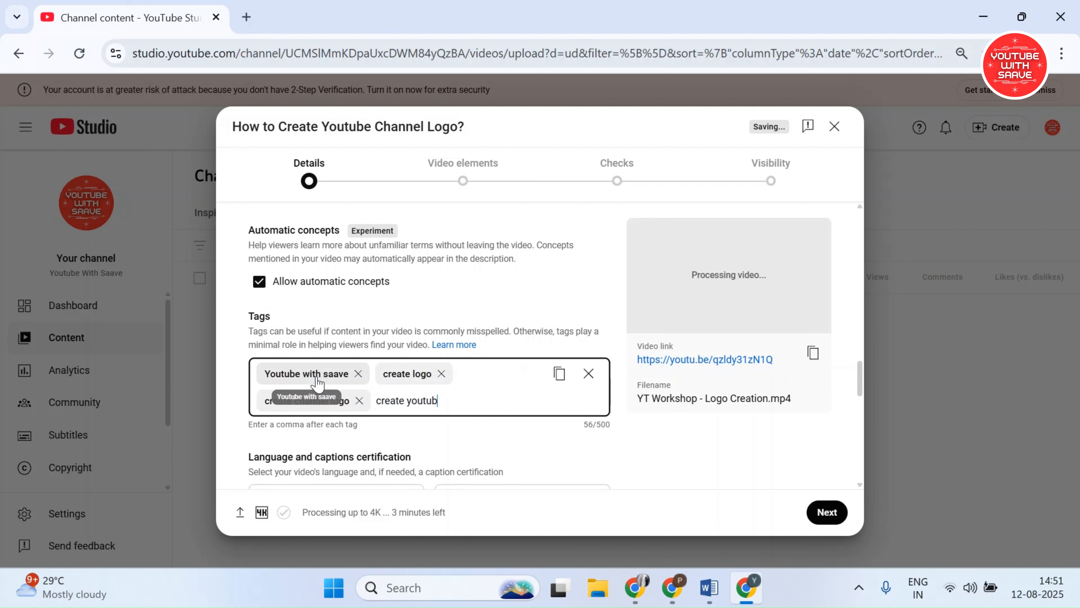
pyautogui.write('create youtube channel logo')
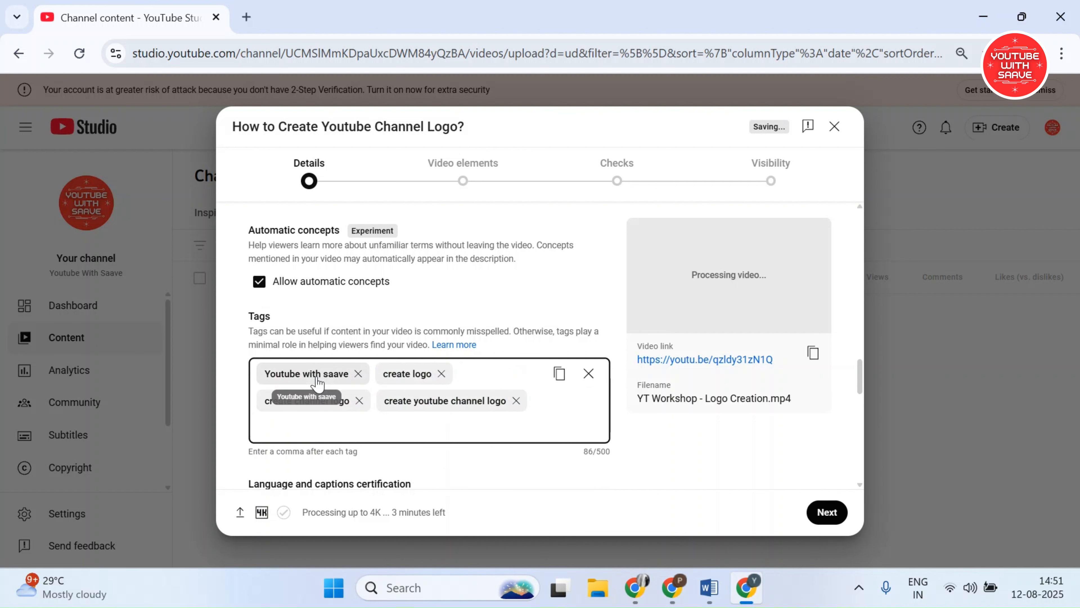
pyautogui.write(',')
# Set the video language to English
pyautogui.scroll(-2, 424, 393)
pyautogui.click(330, 454)
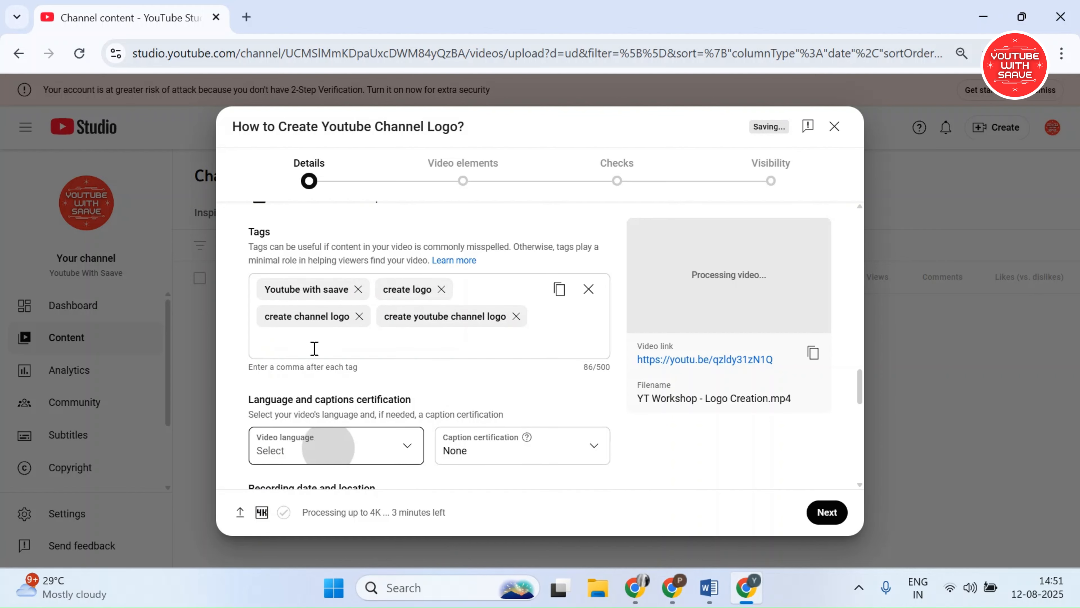
pyautogui.scroll(-12, 322, 281)
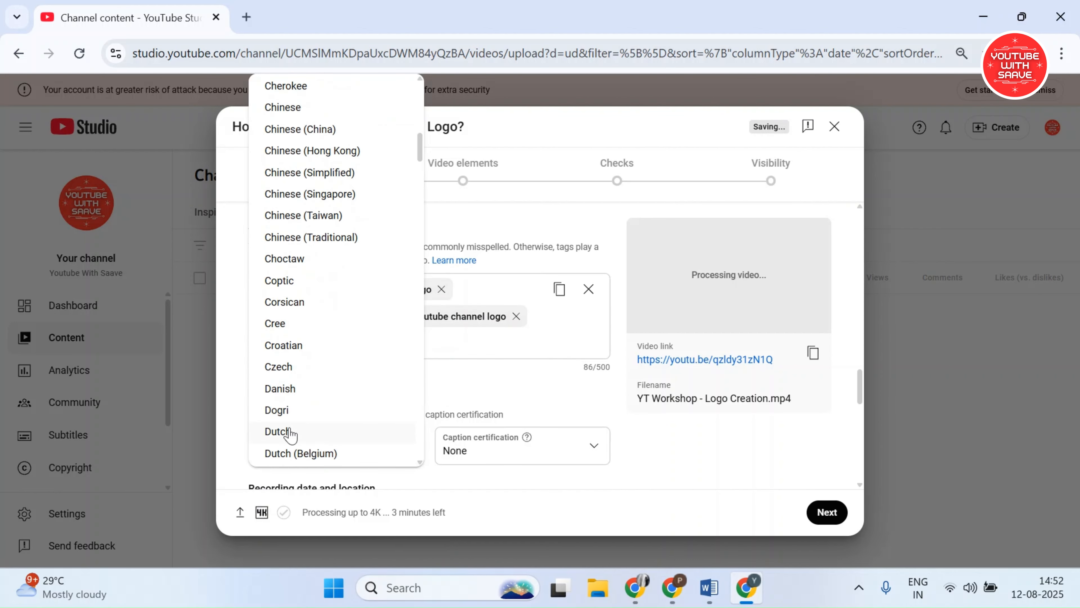
pyautogui.scroll(-2, 290, 434)
pyautogui.click(299, 434)
# Enter India as the video location and set the recording date to Aug 12, 2025
pyautogui.scroll(-4, 523, 379)
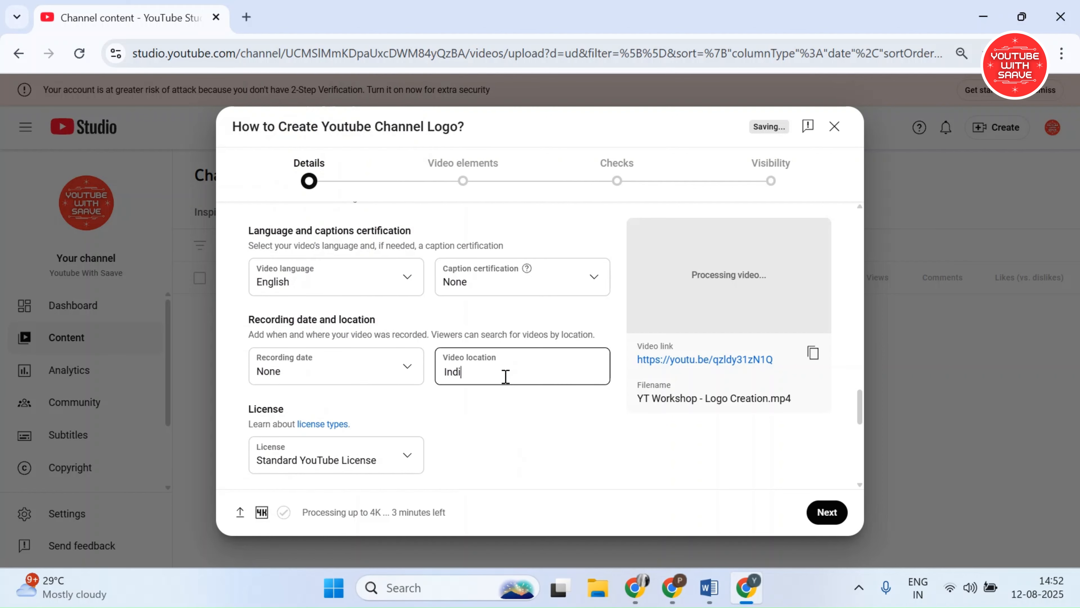
pyautogui.click(512, 130)
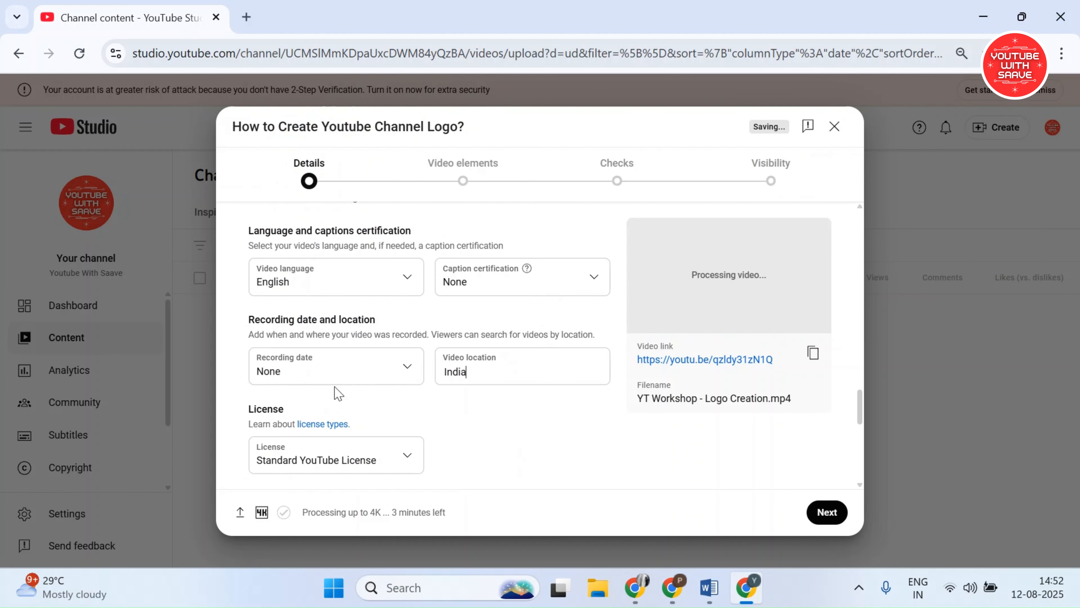
pyautogui.click(344, 372)
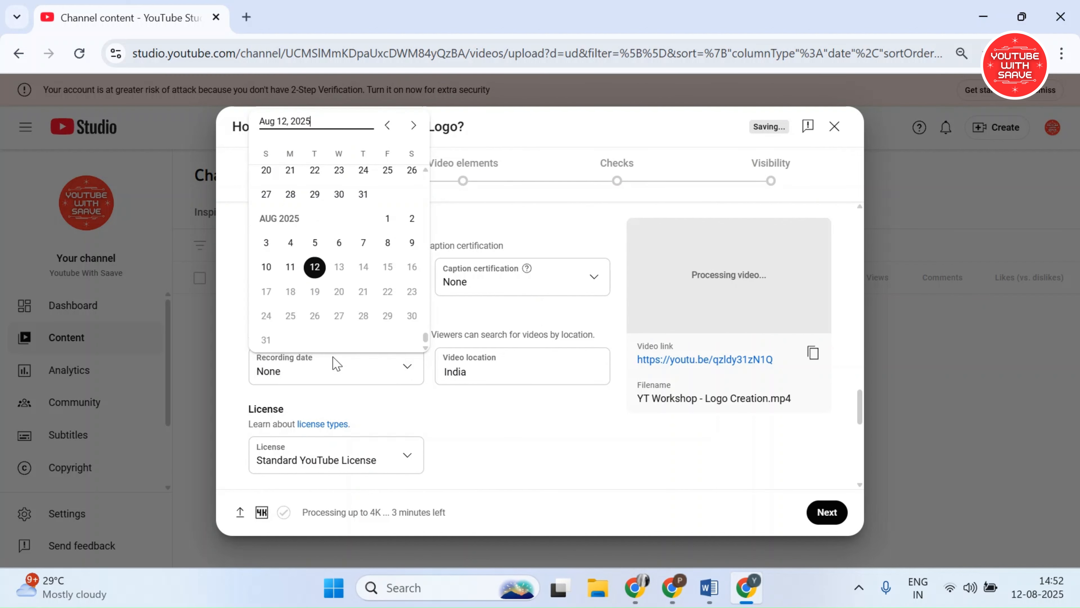
pyautogui.click(314, 266)
# Review the remaining settings and the completed video details, and proceed to the Video elements stage
pyautogui.scroll(-2, 482, 447)
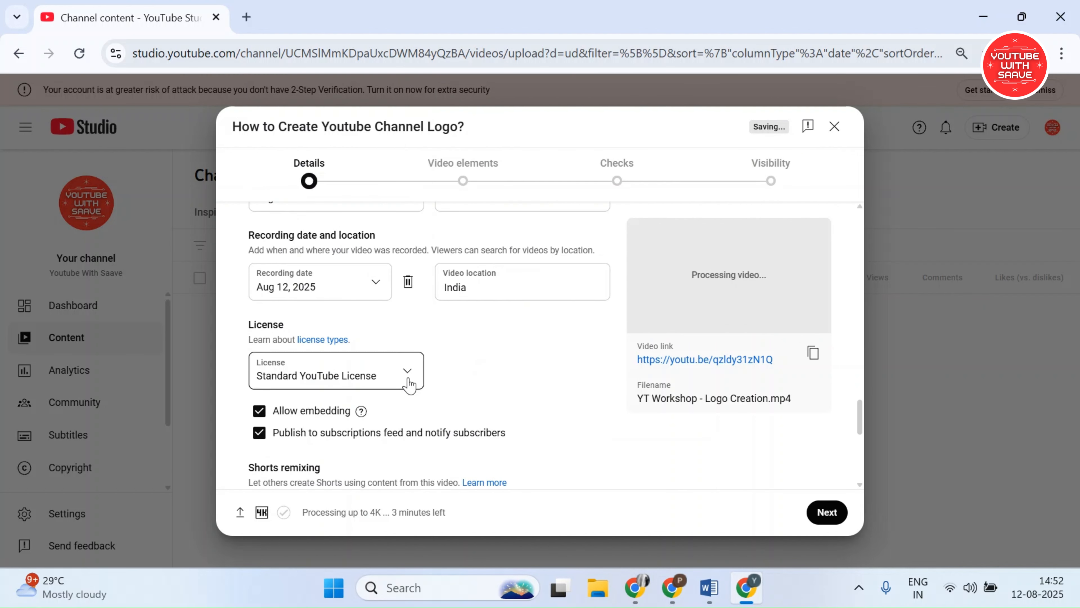
pyautogui.scroll(-8, 412, 383)
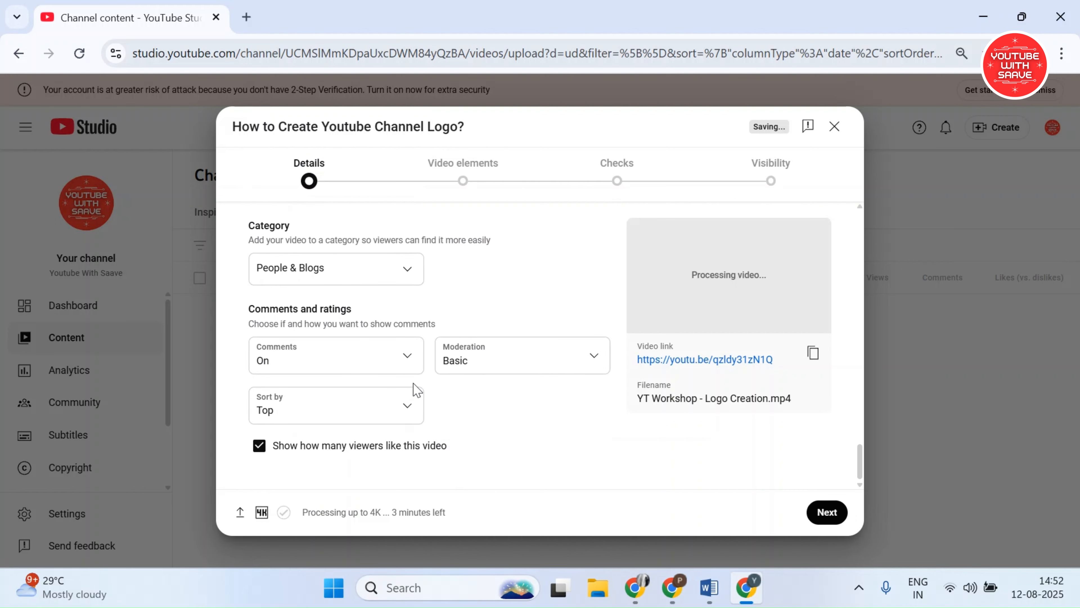
pyautogui.scroll(10, 378, 410)
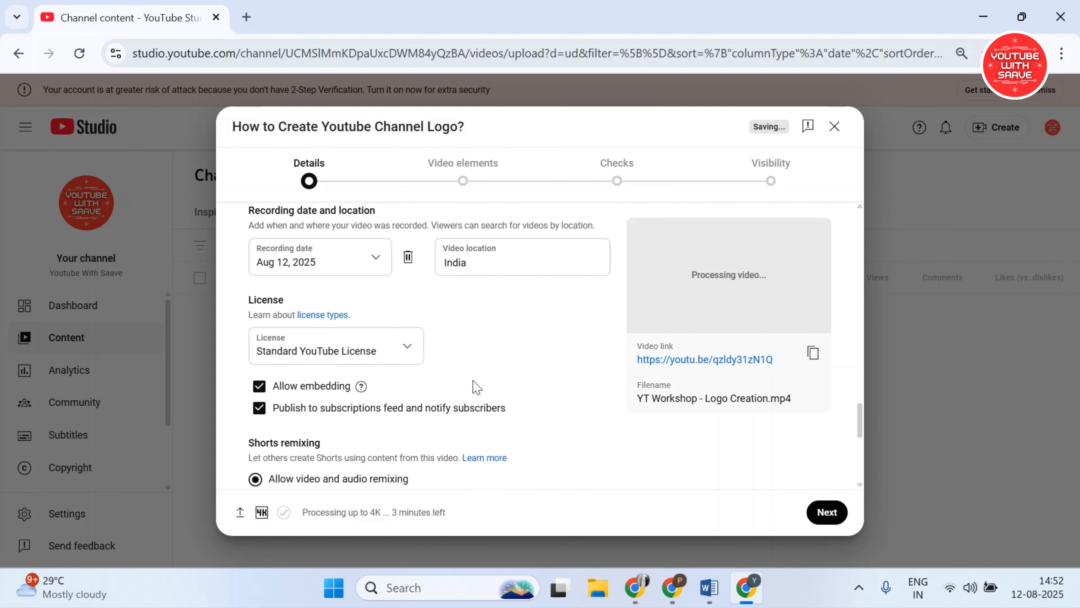
pyautogui.scroll(6, 395, 380)
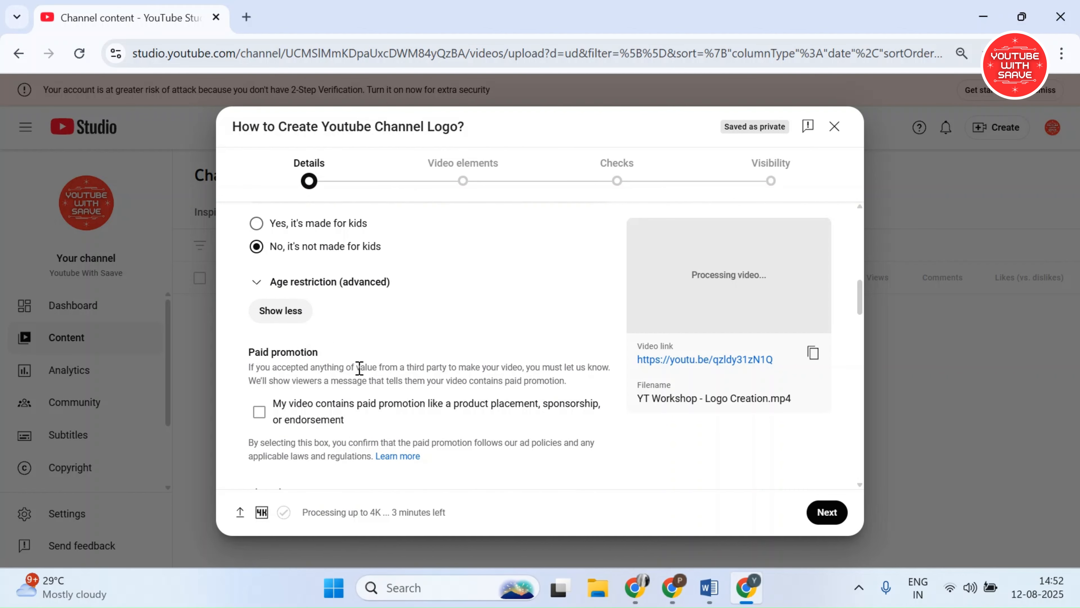
pyautogui.scroll(4, 335, 368)
pyautogui.scroll(-2, 265, 318)
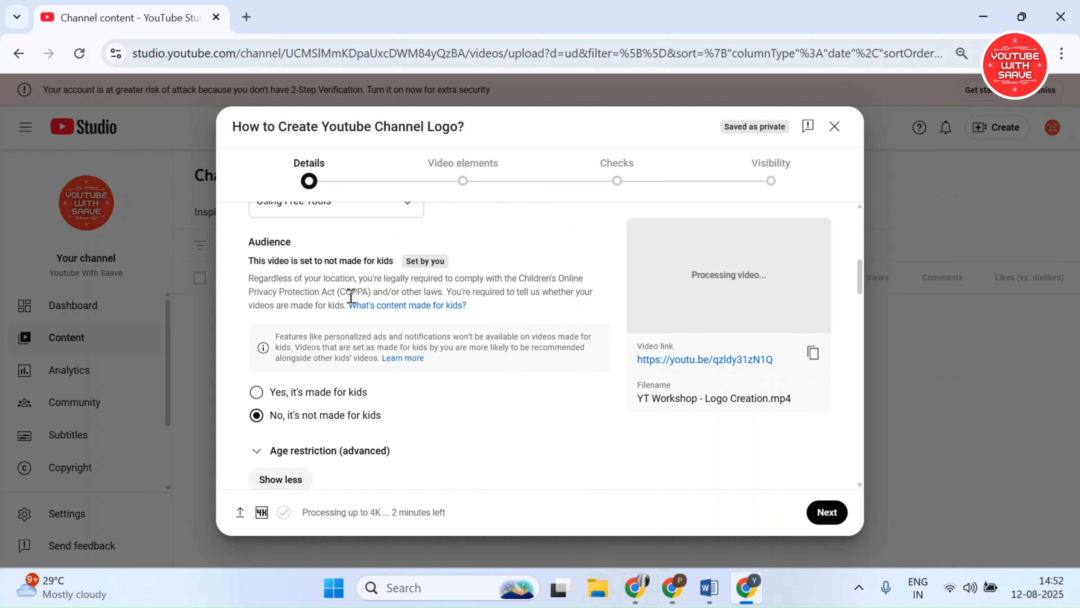
pyautogui.scroll(5, 350, 294)
pyautogui.scroll(-1, 349, 316)
pyautogui.scroll(2, 342, 317)
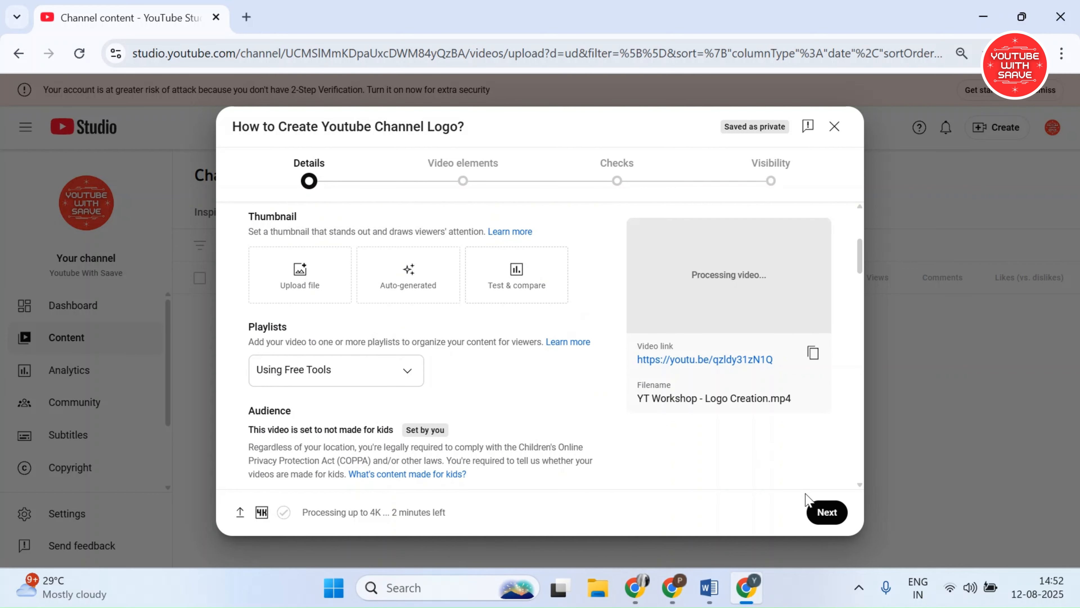
pyautogui.scroll(4, 557, 443)
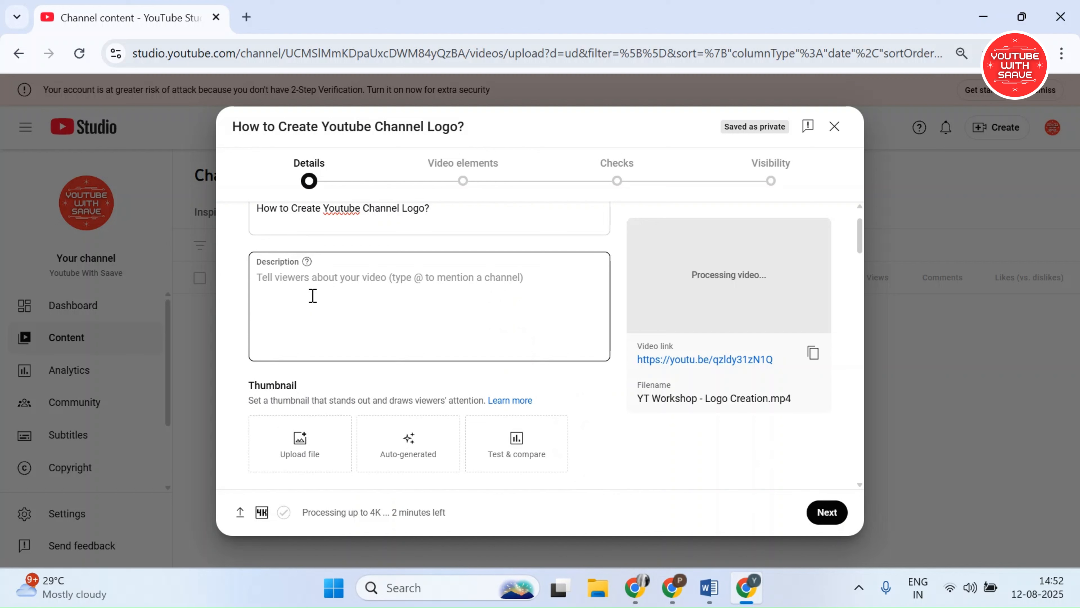
pyautogui.click(827, 512)
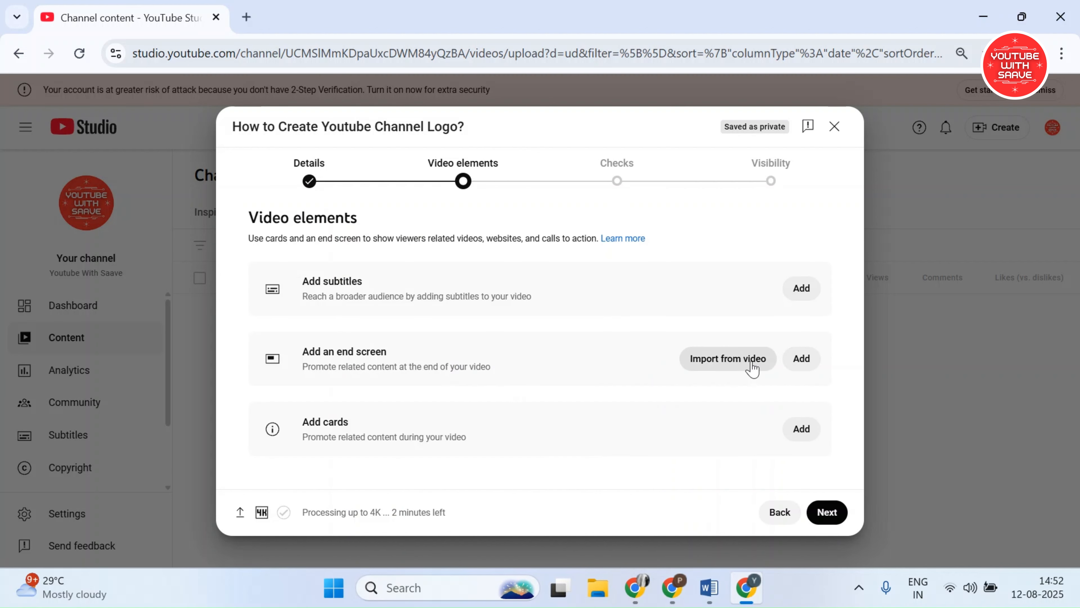
# Proceed through the Video elements and Checks stages without adding anything and go on to the Visibility stage
pyautogui.moveTo(301, 352)
pyautogui.mouseDown()
pyautogui.moveTo(778, 382)
pyautogui.moveTo(301, 350)
pyautogui.mouseUp()
pyautogui.click(653, 468)
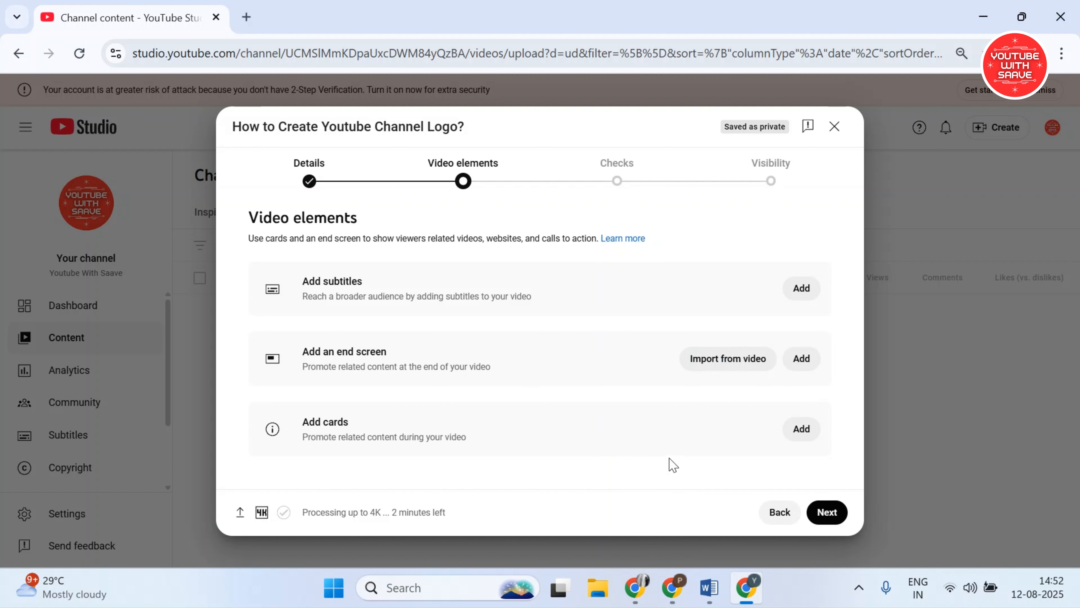
pyautogui.click(827, 511)
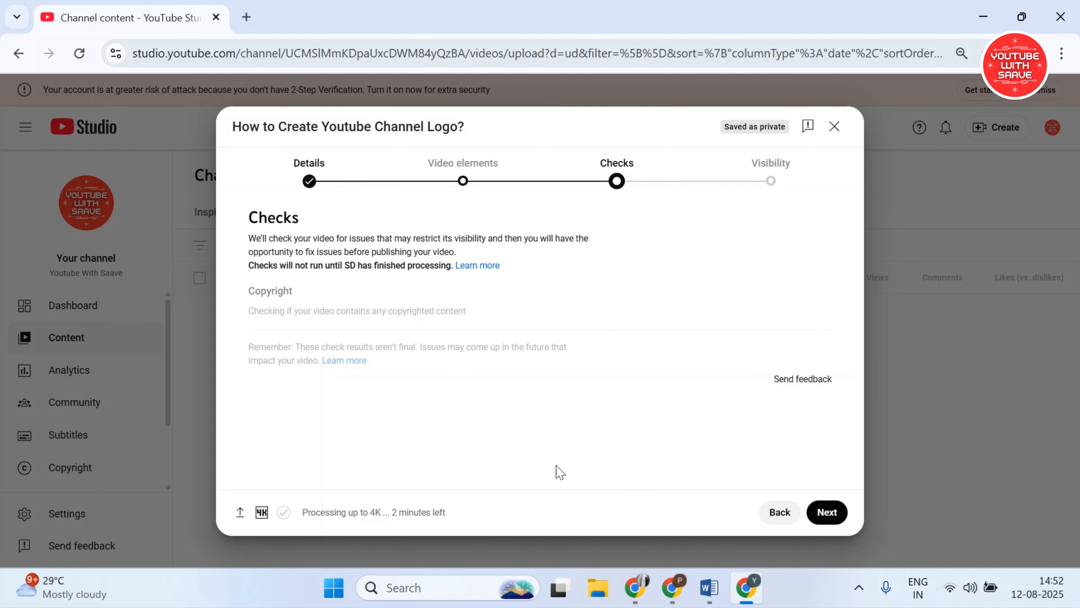
pyautogui.click(826, 512)
# Schedule the video to go public on Aug 12, 2025 at 6:00 PM
pyautogui.scroll(-1, 320, 403)
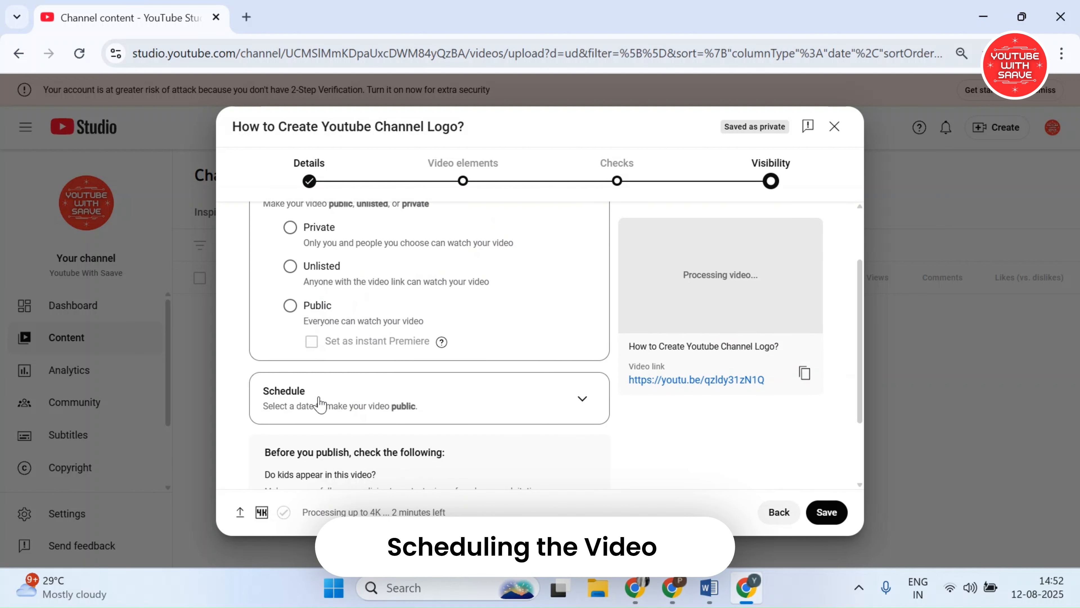
pyautogui.click(334, 407)
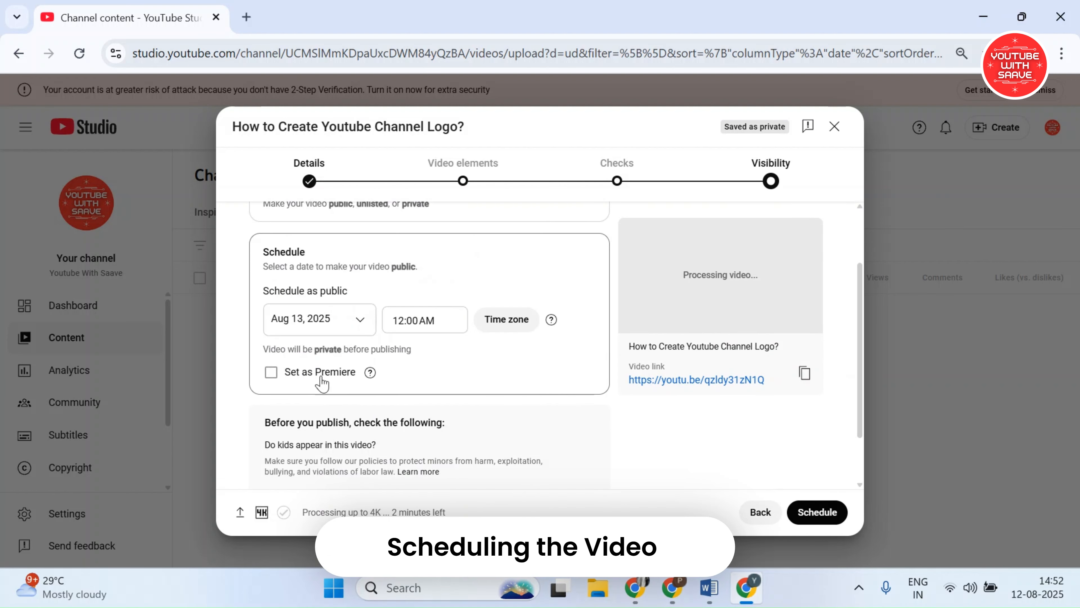
pyautogui.click(317, 319)
pyautogui.click(328, 409)
pyautogui.click(410, 319)
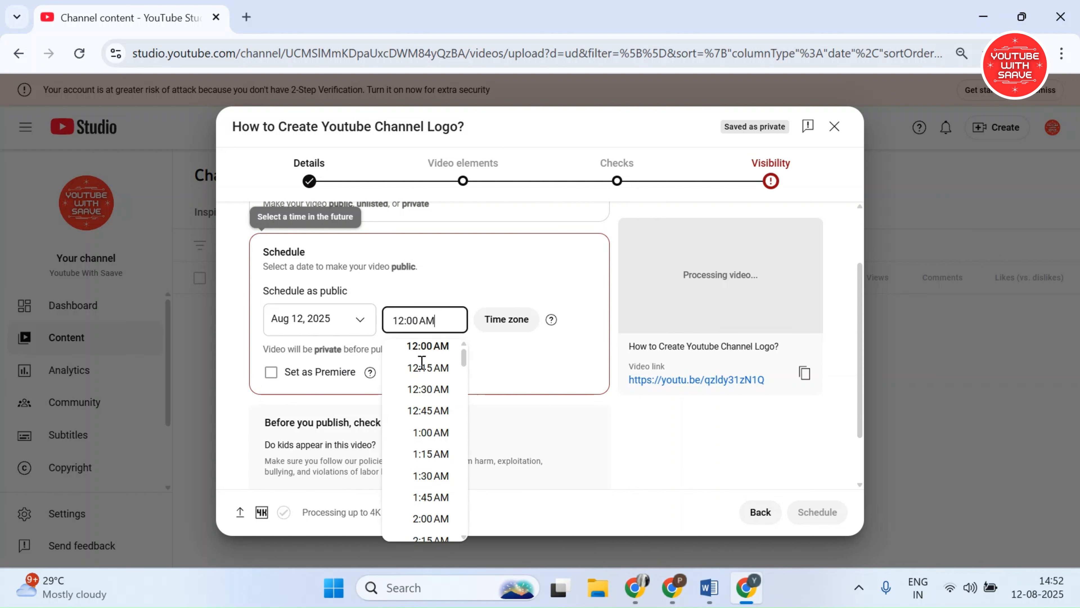
pyautogui.scroll(-5, 425, 449)
pyautogui.scroll(-8, 426, 447)
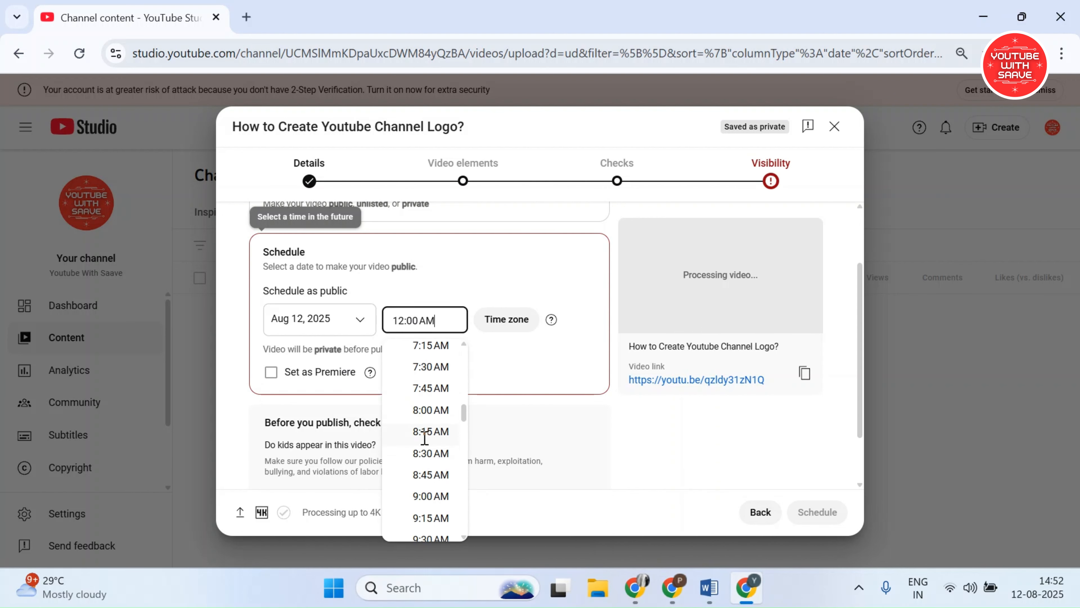
pyautogui.scroll(-20, 426, 451)
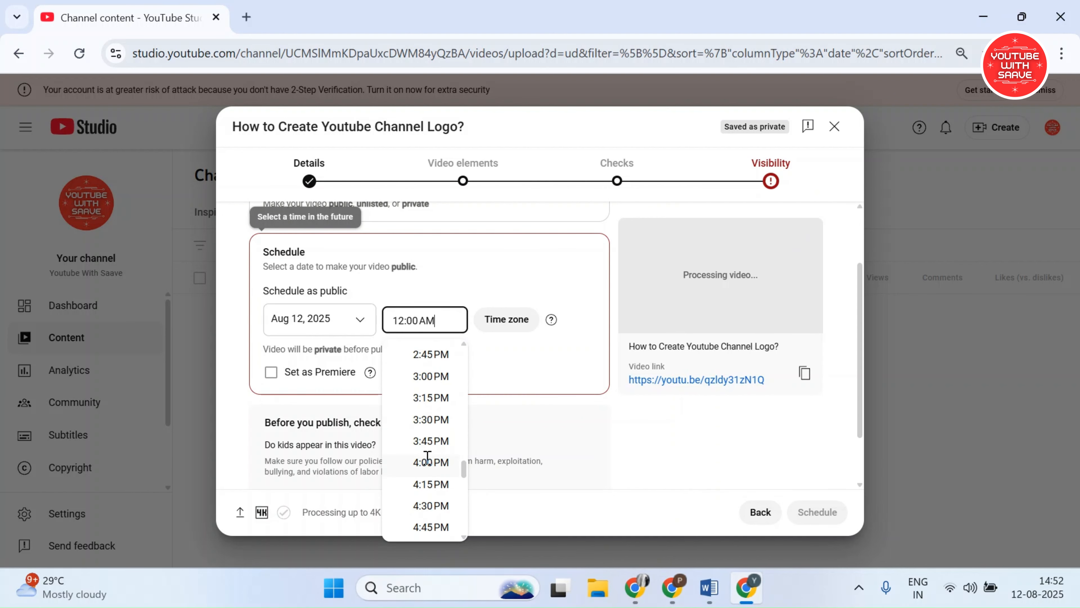
pyautogui.click(420, 470)
pyautogui.moveTo(611, 431); pyautogui.dragTo(624, 441)
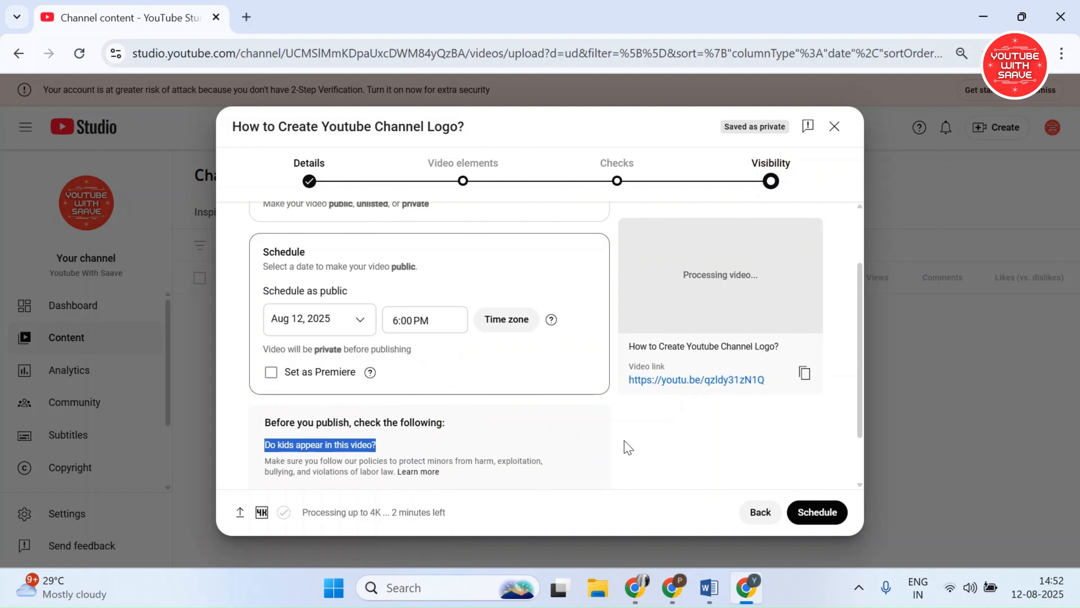
# Return to the Details stage and look over the title, description, thumbnail and playlist sections
pyautogui.click(309, 187)
pyautogui.scroll(-3, 382, 356)
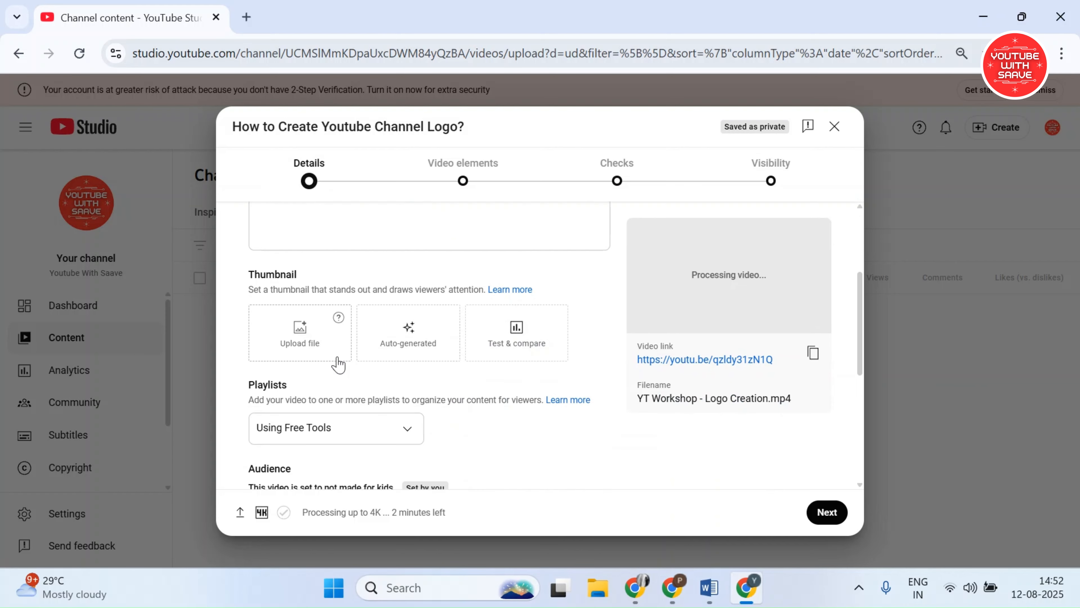
pyautogui.scroll(3, 338, 362)
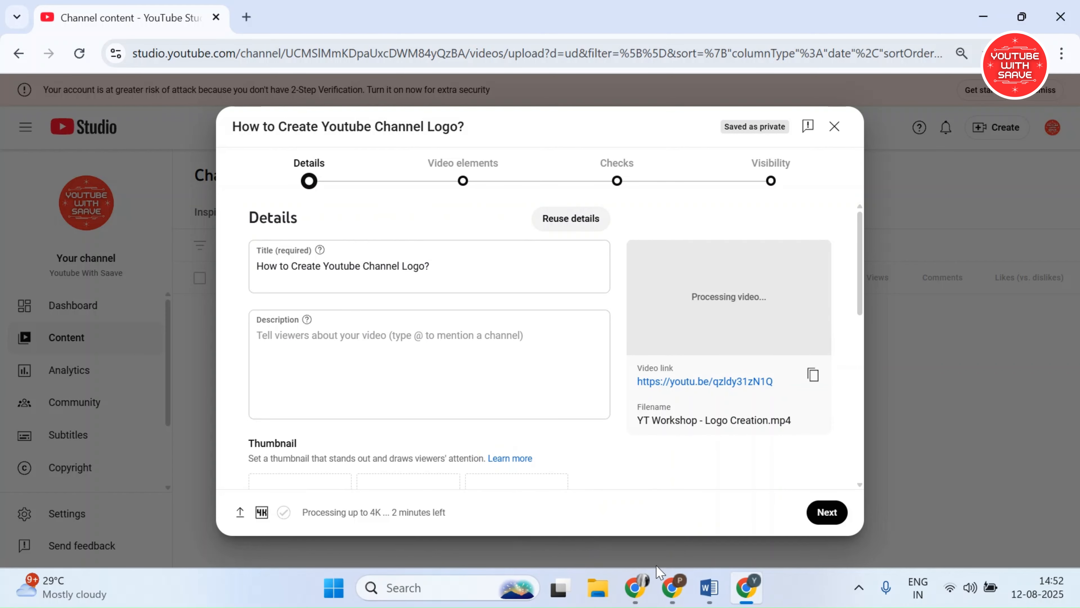
# Switch to the Keyword Tool site in the other browser window and search YouTube keywords for "create youtube channel logo"
pyautogui.click(635, 587)
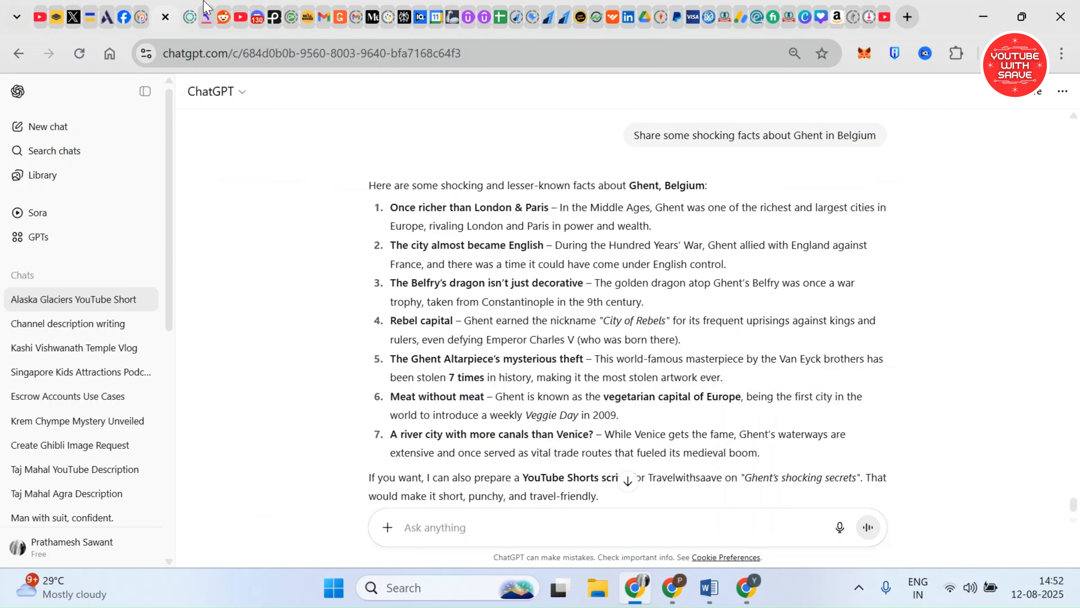
pyautogui.click(206, 17)
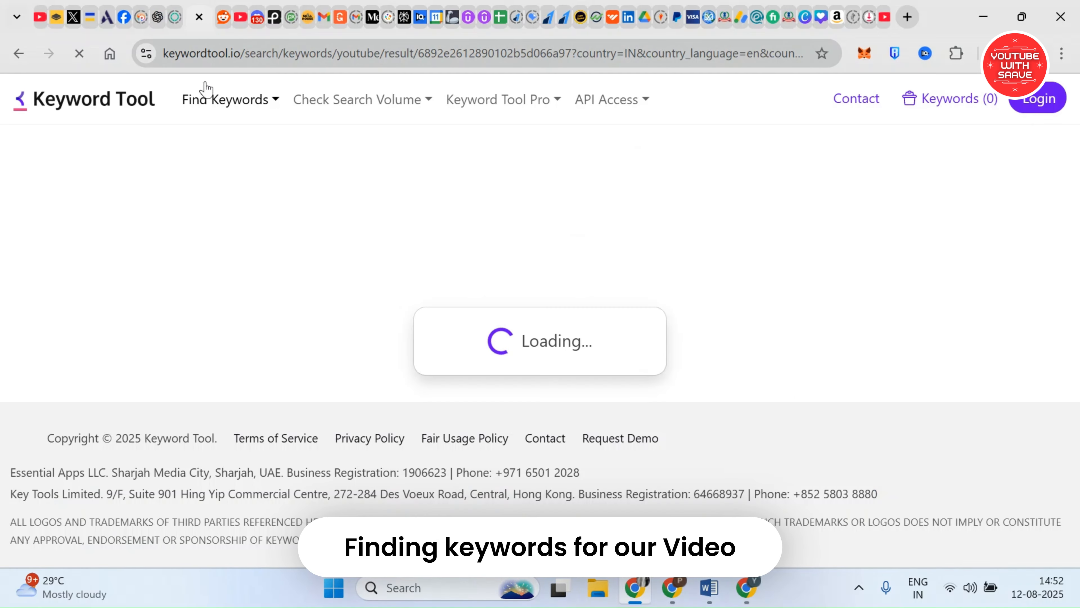
pyautogui.moveTo(169, 209); pyautogui.dragTo(7, 210)
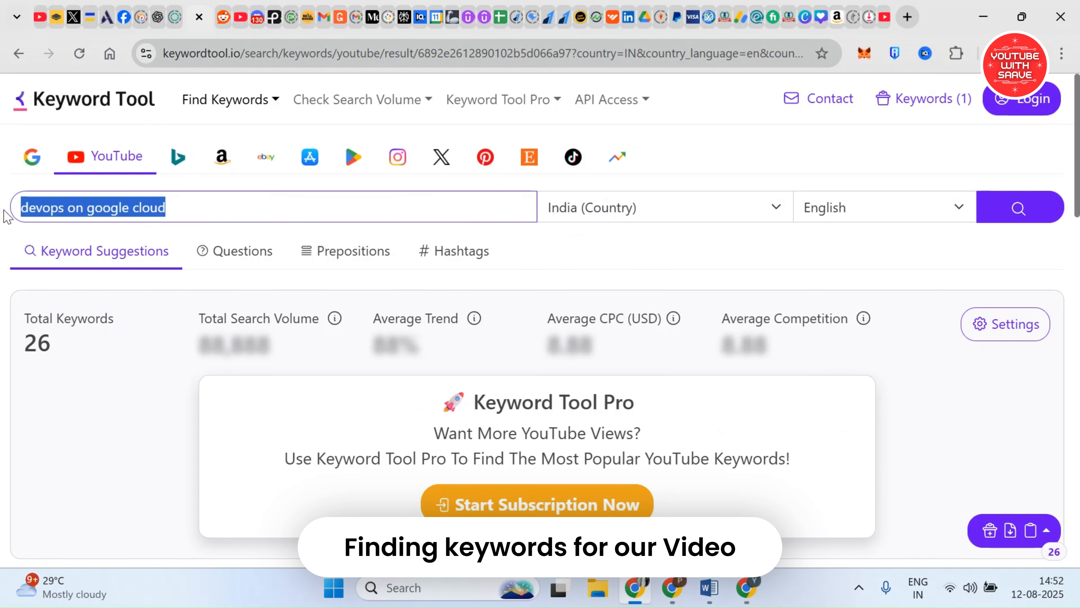
pyautogui.write('create youtube ')
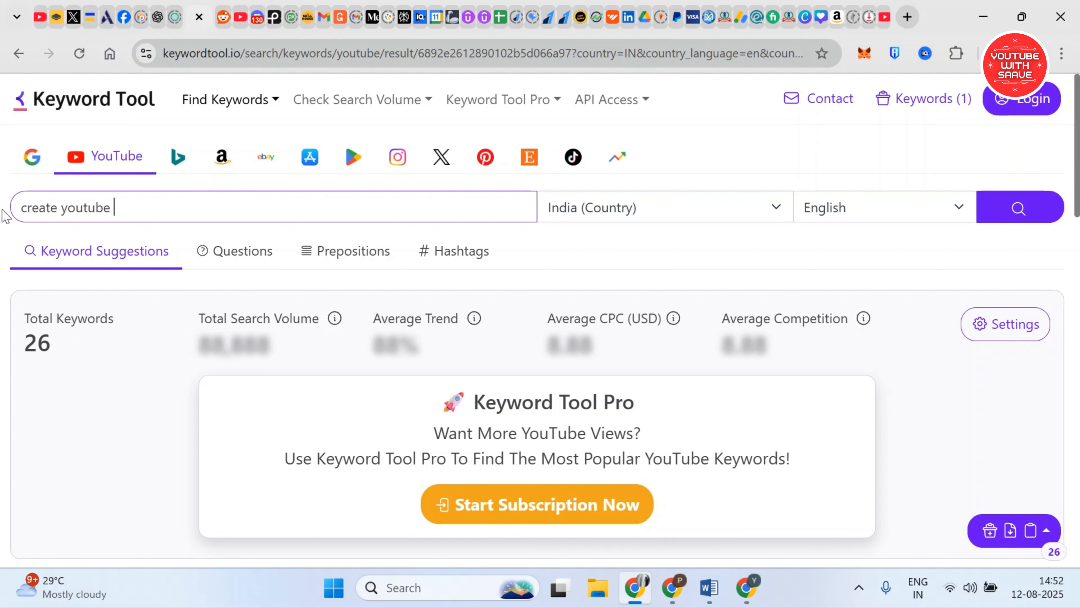
pyautogui.write('channel logo')
pyautogui.press('Return')
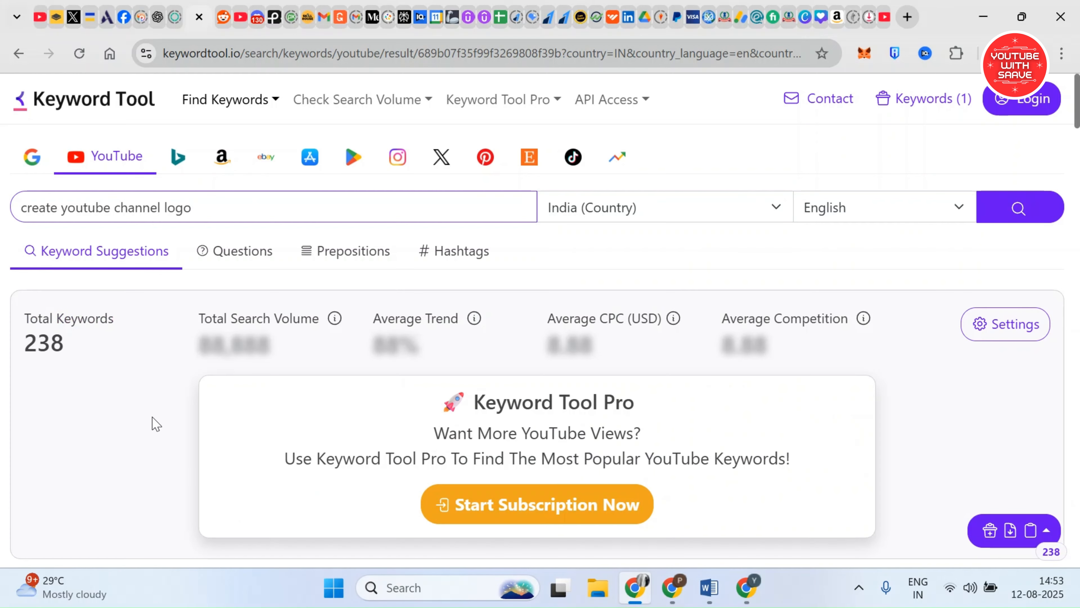
# Examine the list of YouTube keyword suggestions for phrases that suit the logo video
pyautogui.scroll(-5, 109, 374)
pyautogui.scroll(-10, 113, 421)
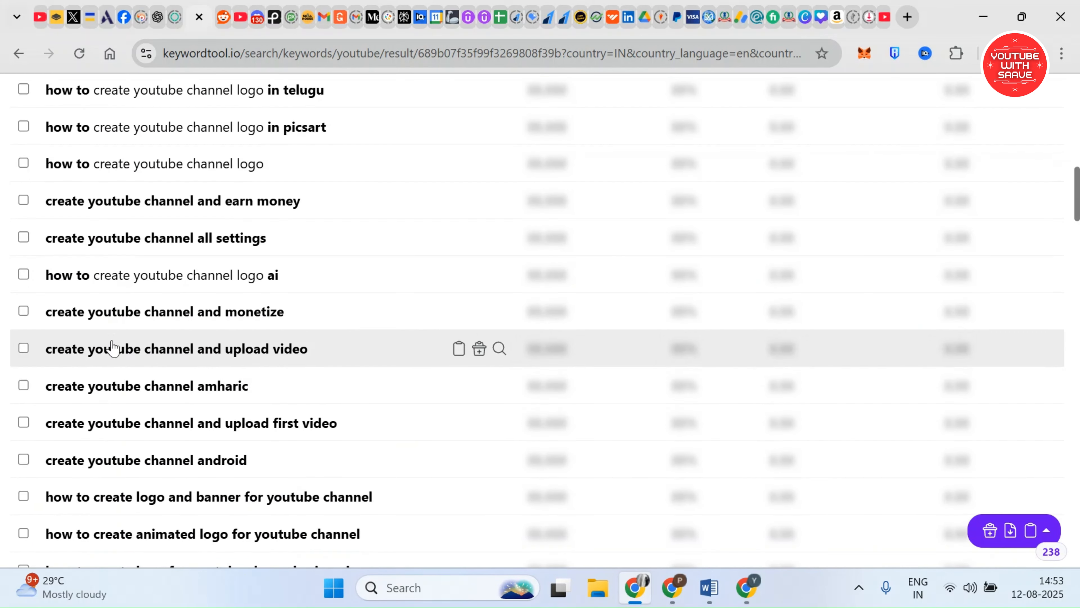
pyautogui.scroll(6, 138, 405)
pyautogui.scroll(3, 119, 290)
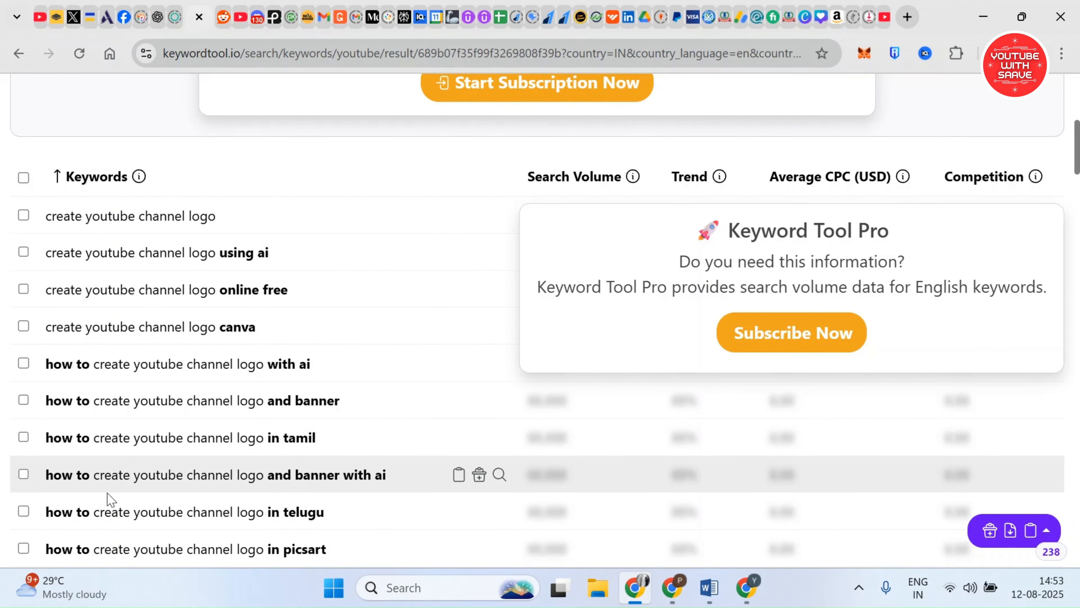
pyautogui.scroll(-15, 127, 495)
pyautogui.scroll(1, 115, 511)
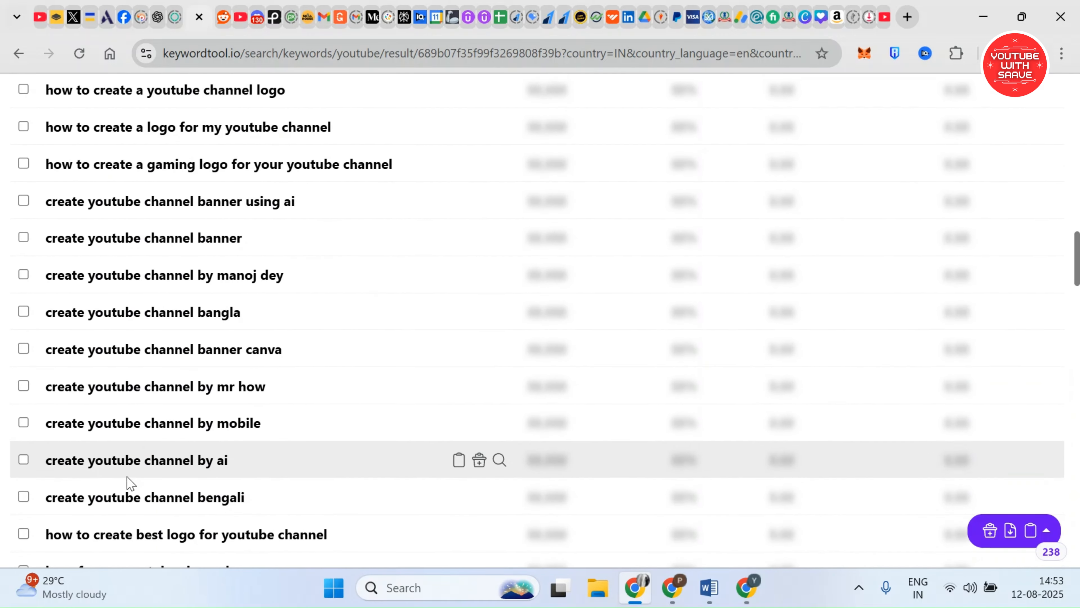
pyautogui.scroll(20, 123, 477)
pyautogui.scroll(10, 136, 285)
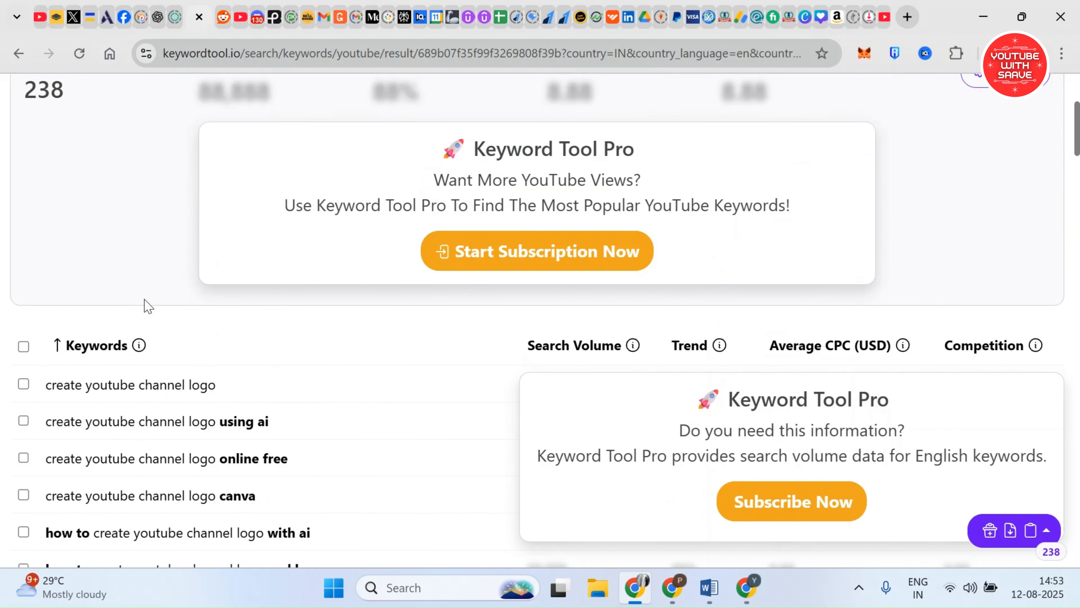
pyautogui.scroll(-2, 145, 271)
pyautogui.scroll(6, 164, 210)
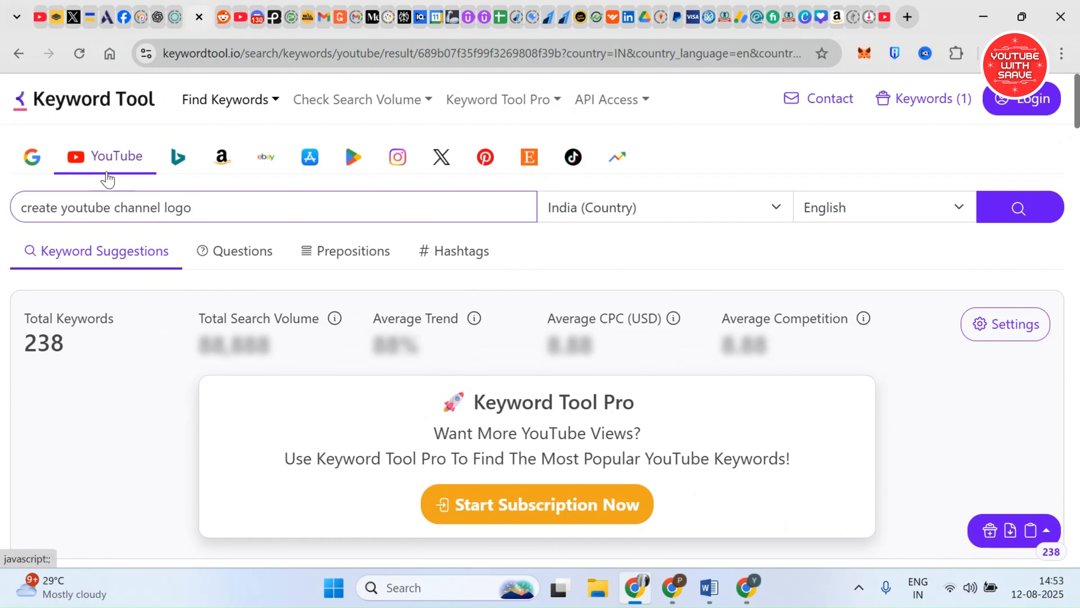
pyautogui.scroll(-8, 166, 358)
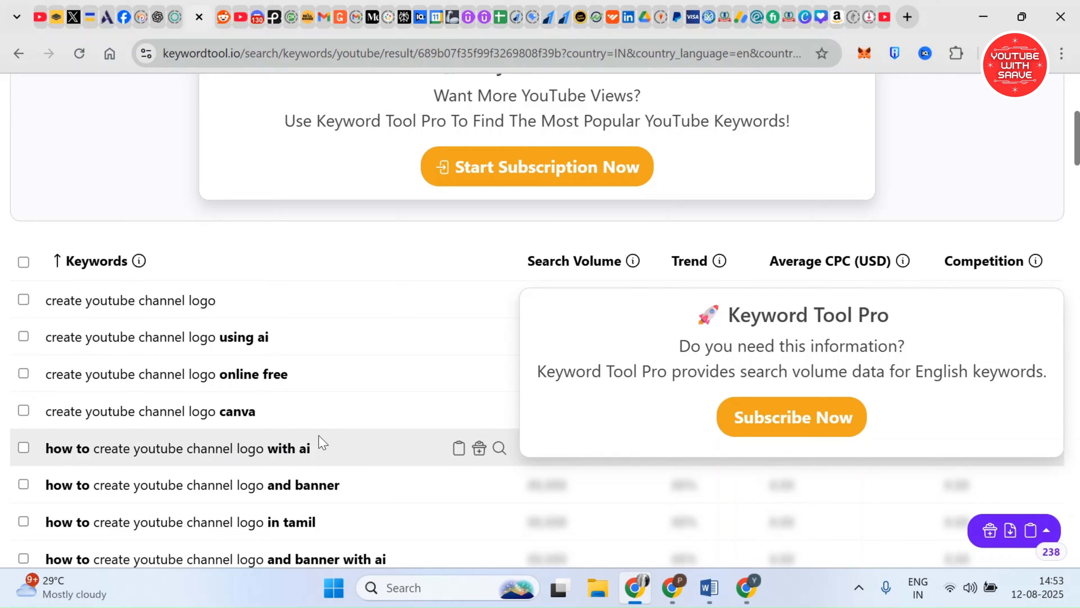
pyautogui.scroll(-5, 169, 386)
pyautogui.scroll(-1, 171, 445)
pyautogui.scroll(1, 170, 444)
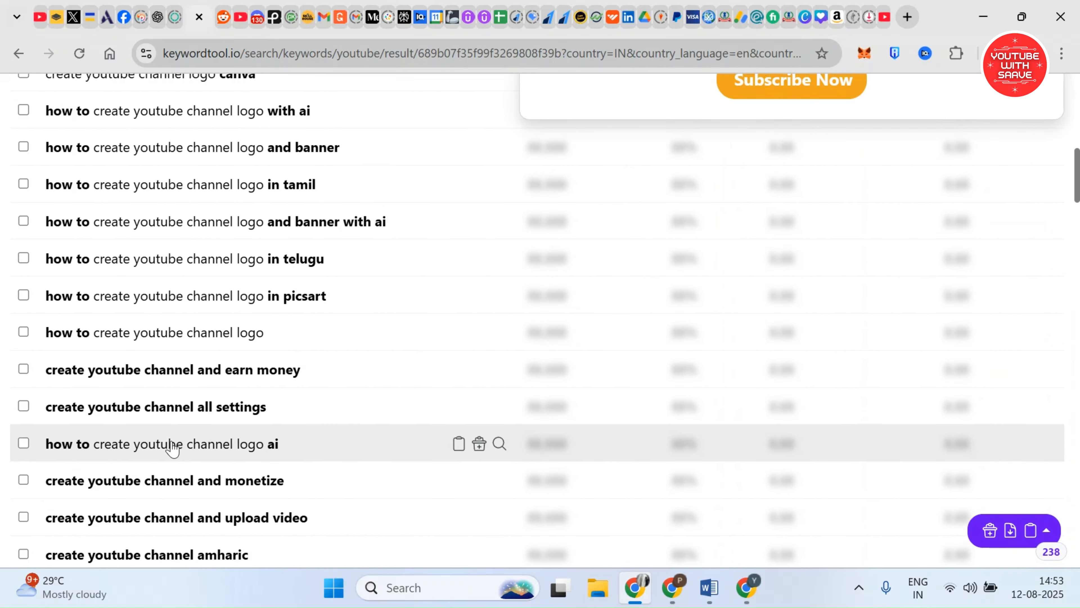
pyautogui.scroll(-4, 169, 445)
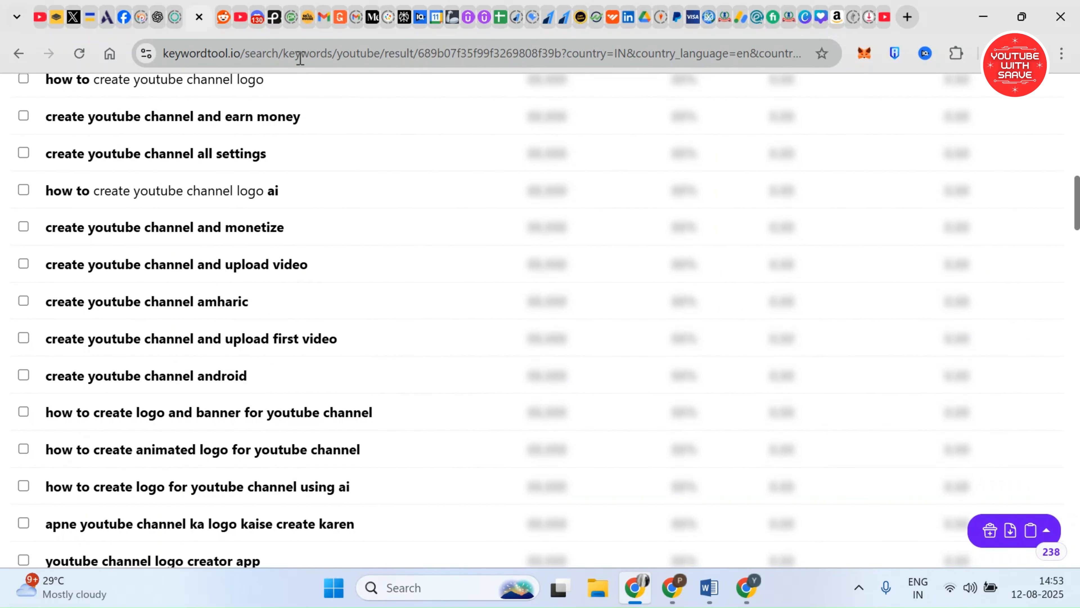
# Switch to vidIQ, open its keyword research page and search for "create logo for youtube channel"
pyautogui.click(425, 22)
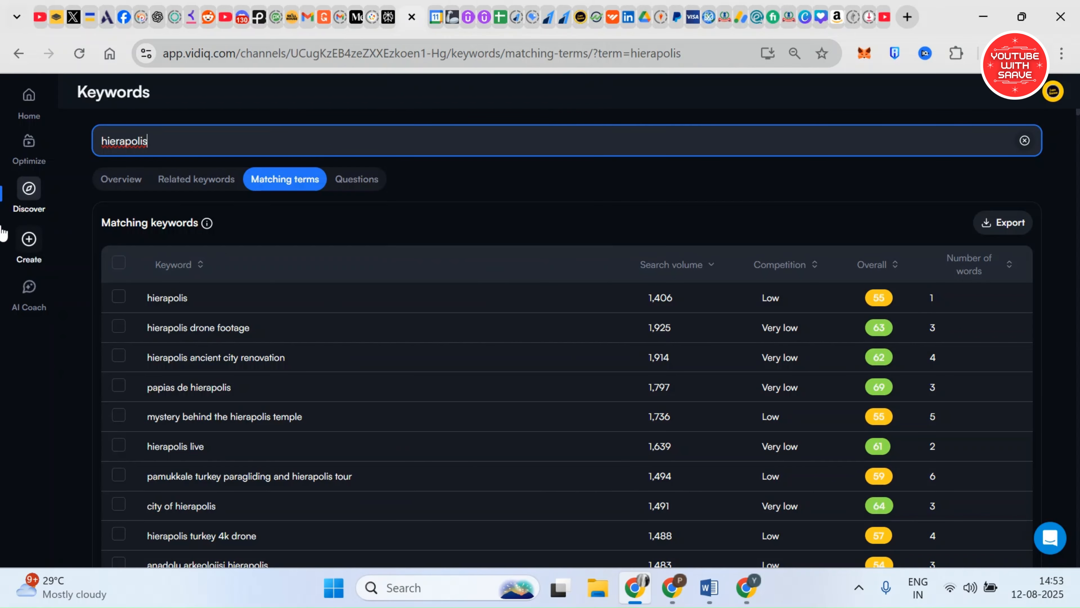
pyautogui.moveTo(26, 256)
pyautogui.moveTo(34, 208)
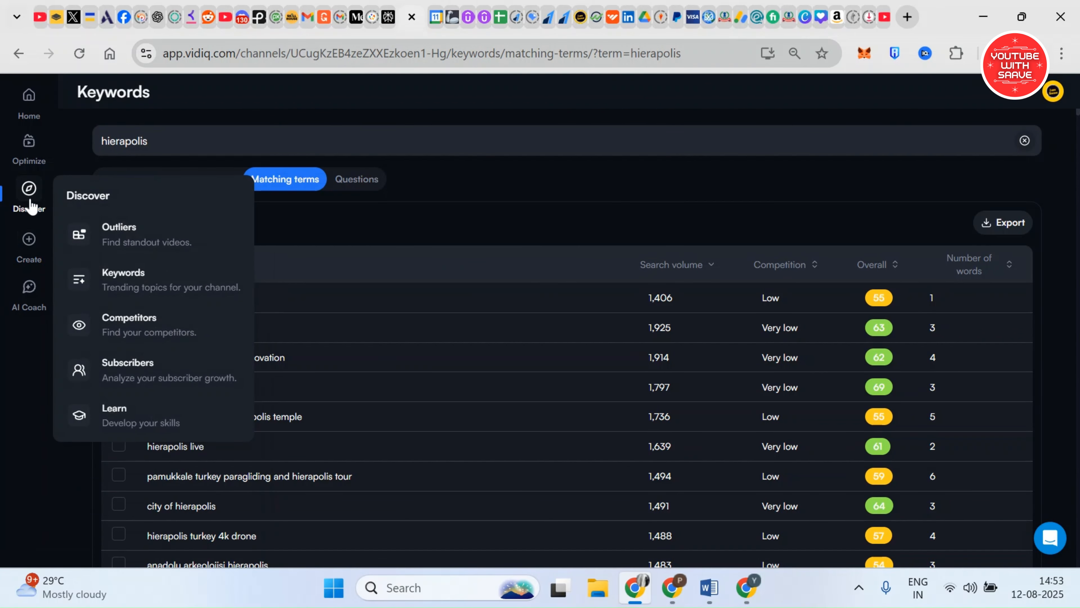
pyautogui.click(115, 279)
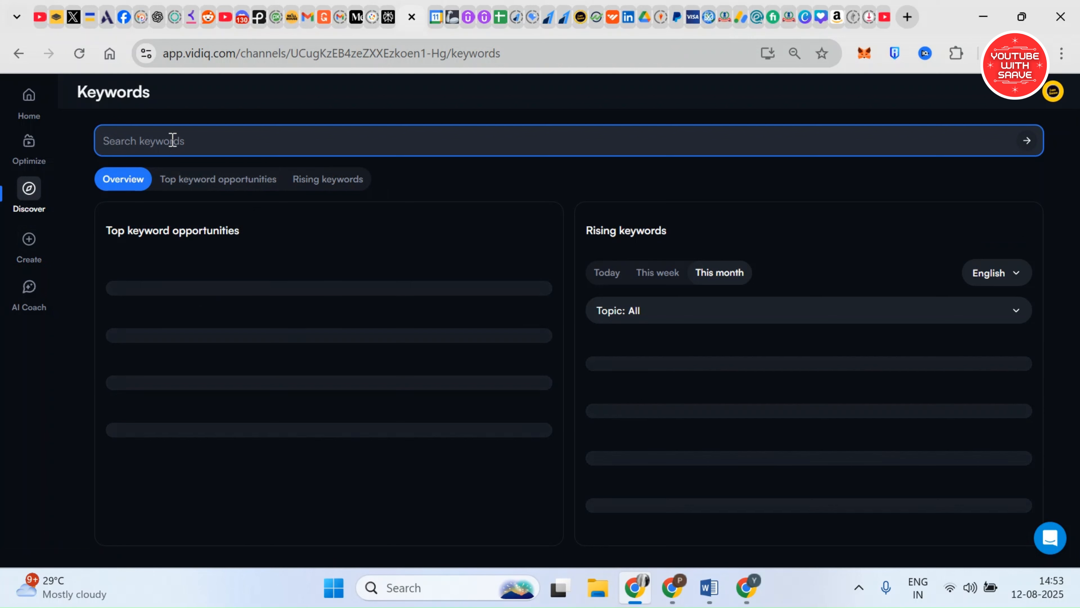
pyautogui.click(172, 140)
pyautogui.write('ha')
pyautogui.press('BackSpace')
pyautogui.press('BackSpace')
pyautogui.write('create logo for youtube')
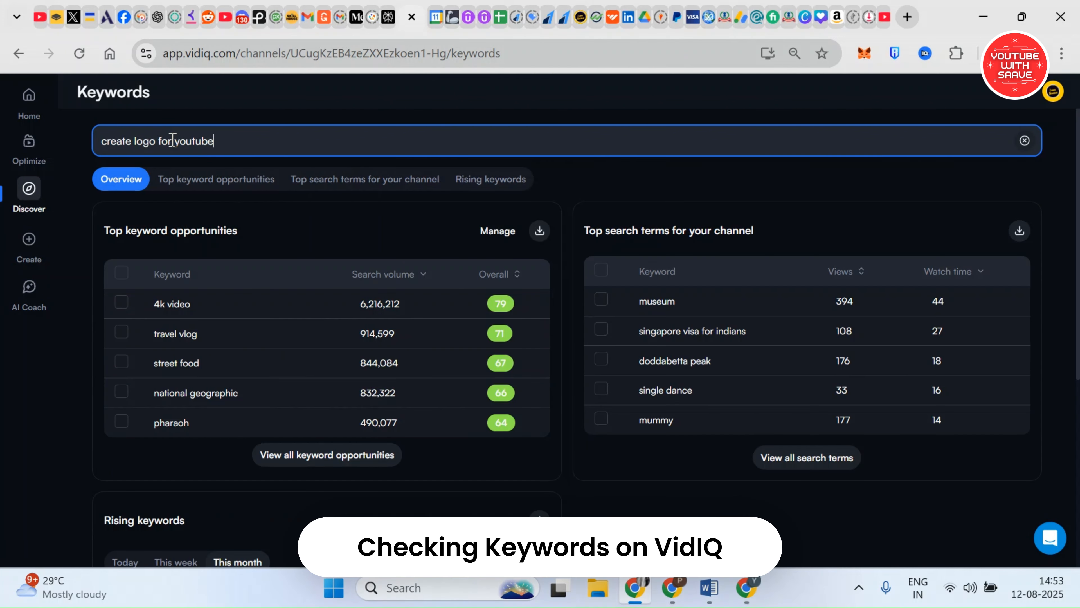
pyautogui.write(' channel')
pyautogui.press('Return')
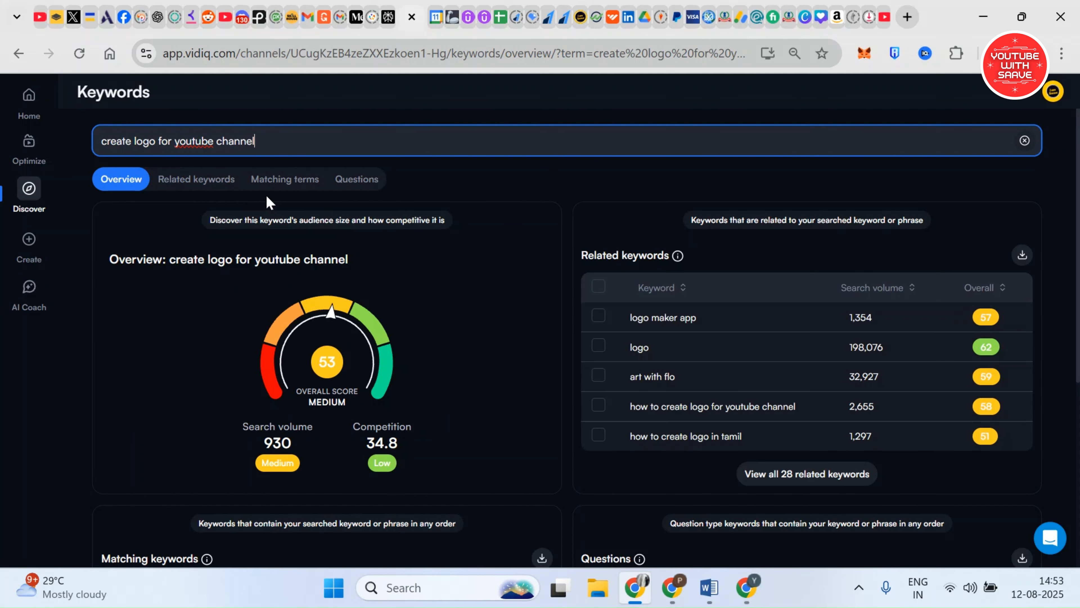
# Show the matching terms sorted by overall score and copy the phrase "how to create a logo for your youtube channel"
pyautogui.click(278, 187)
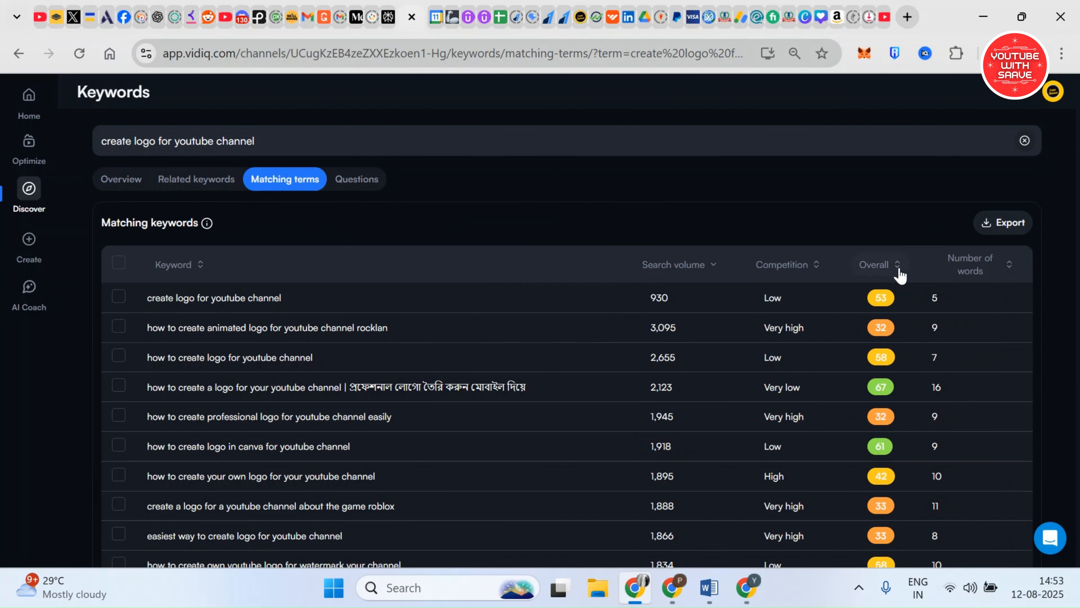
pyautogui.click(882, 268)
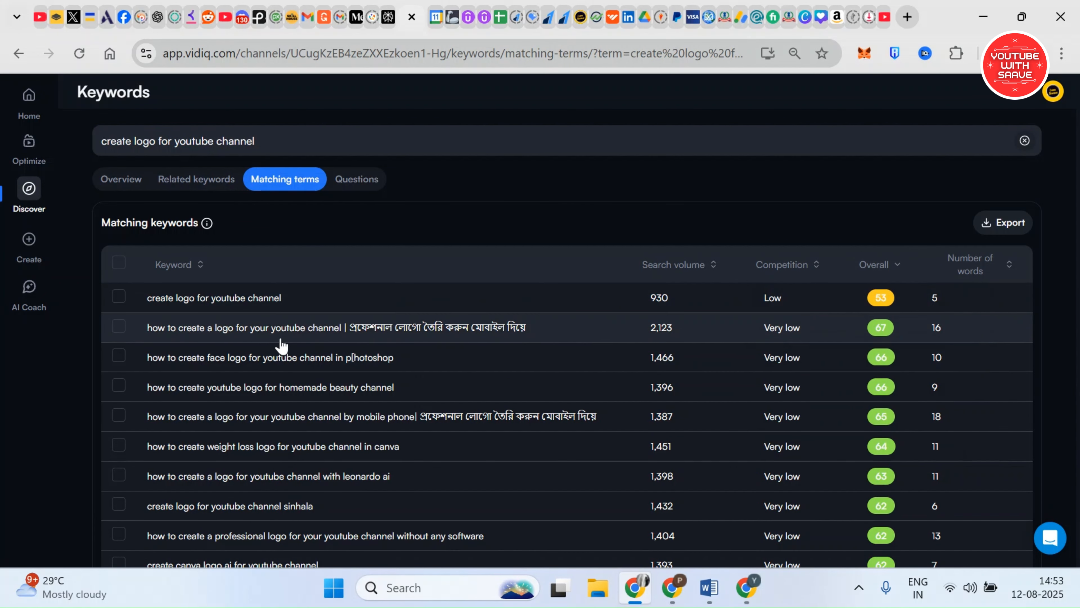
pyautogui.moveTo(148, 336); pyautogui.dragTo(340, 342)
pyautogui.hotkey('ctrl', 'c')
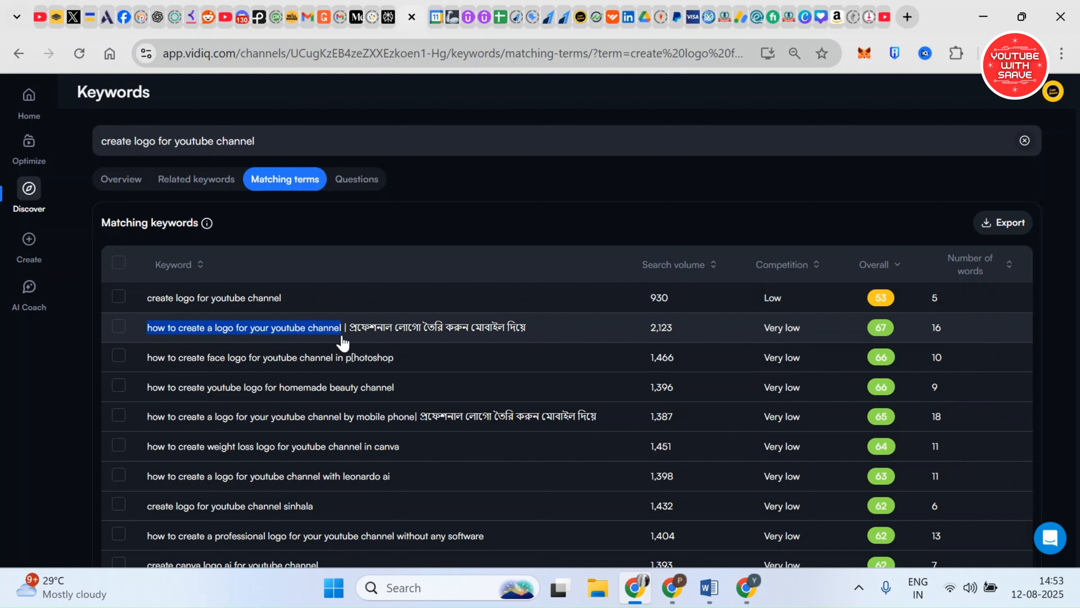
# Switch to YouTube Studio, expand the extra video details and add the copied phrase "how to create a logo for your youtube channel" as a tag
pyautogui.click(746, 587)
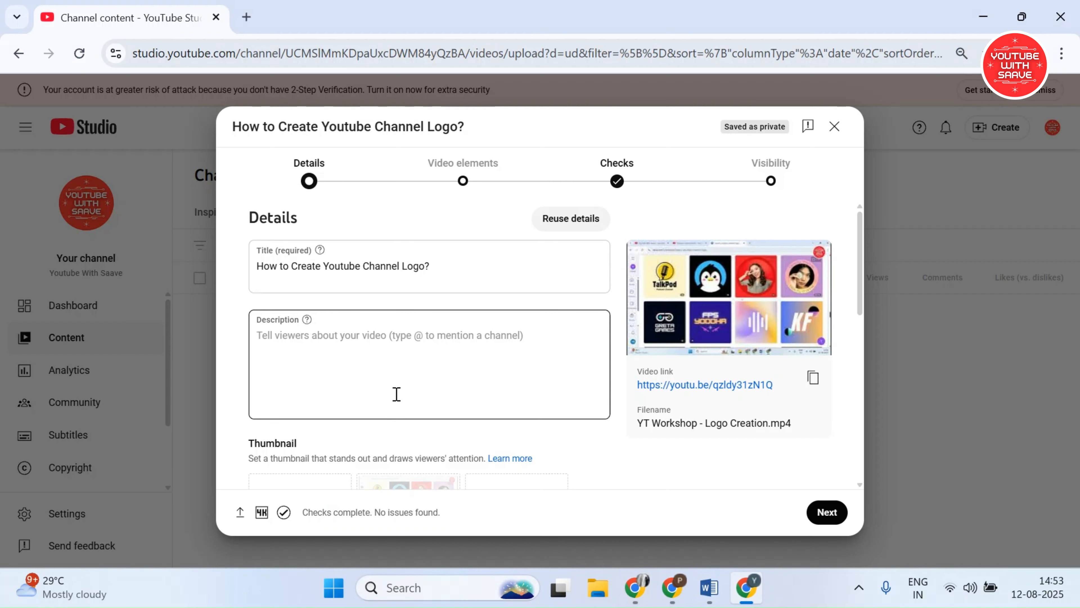
pyautogui.scroll(-10, 397, 394)
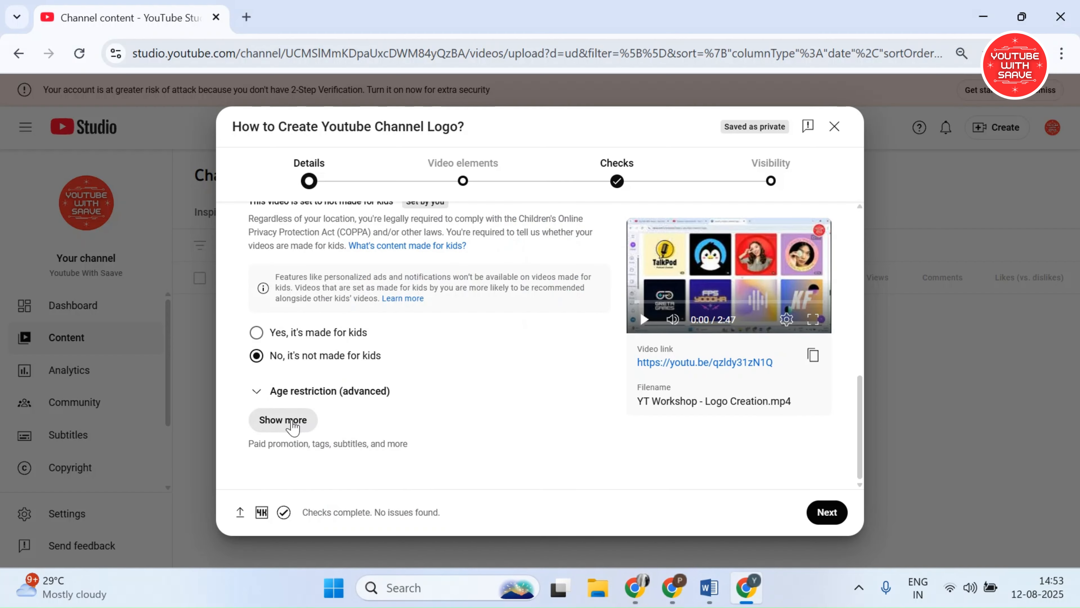
pyautogui.click(283, 420)
pyautogui.scroll(-5, 441, 415)
pyautogui.scroll(-5, 441, 409)
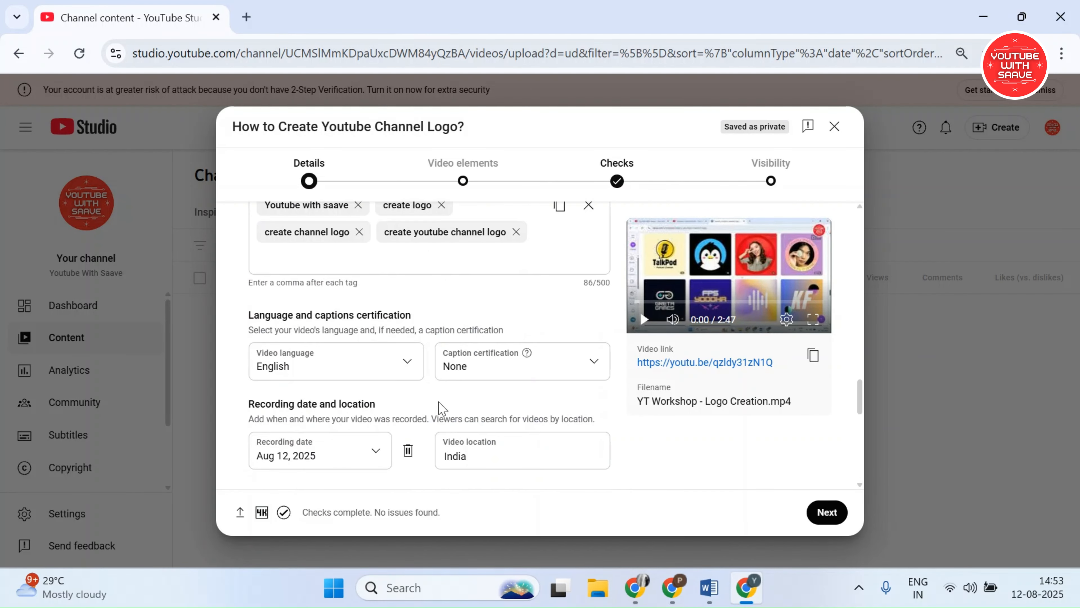
pyautogui.scroll(5, 431, 354)
pyautogui.scroll(-5, 416, 404)
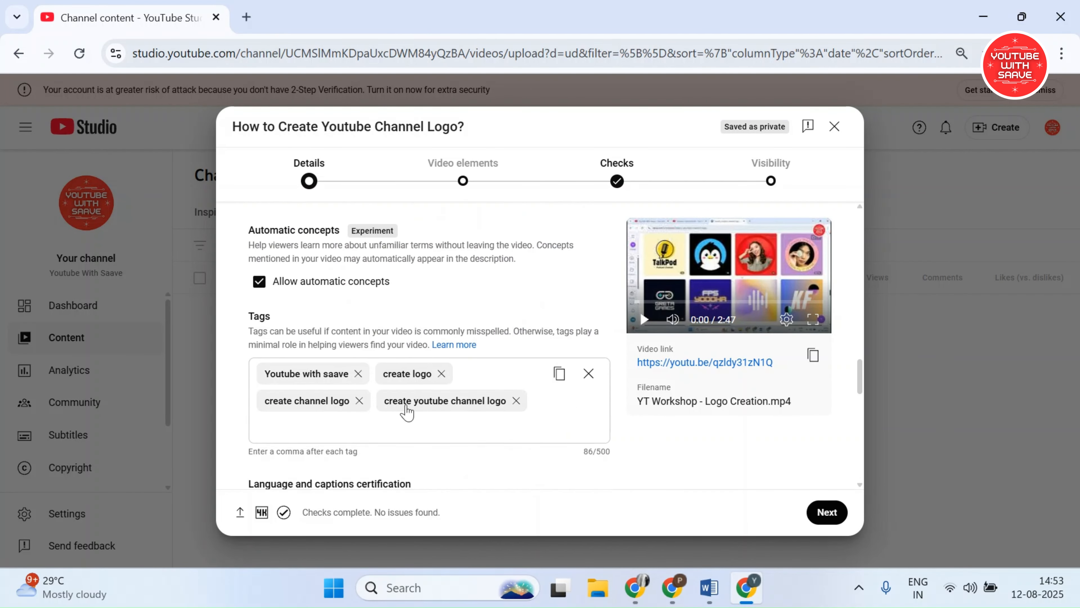
pyautogui.click(368, 417)
pyautogui.hotkey('ctrl', 'v')
# Copy "how to create a professional logo for your youtube channel without any software" from vidIQ and add it to the YouTube Studio tags
pyautogui.moveTo(633, 578)
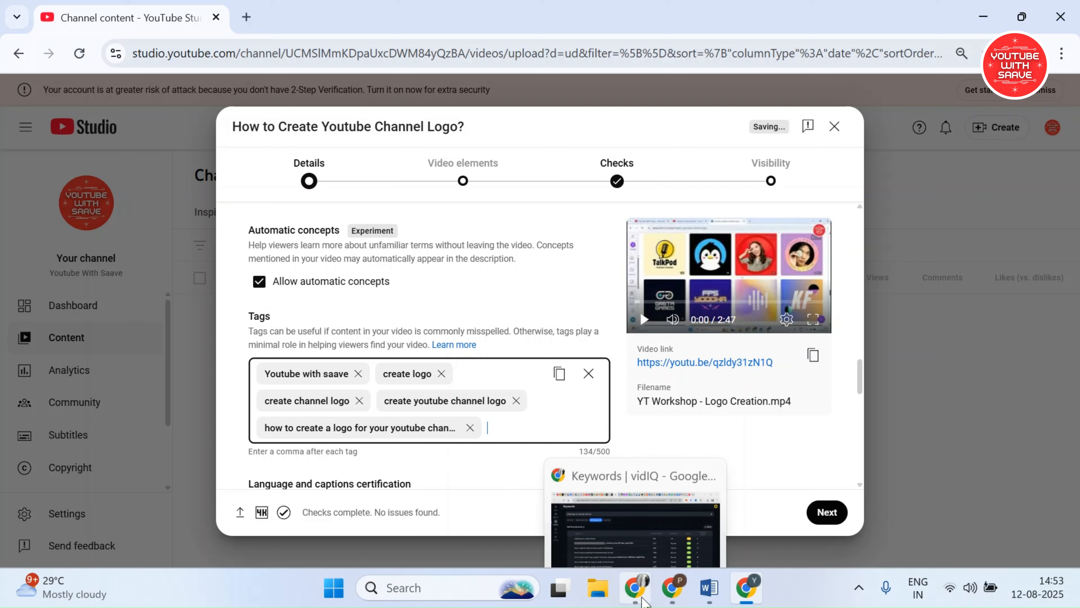
pyautogui.click(634, 524)
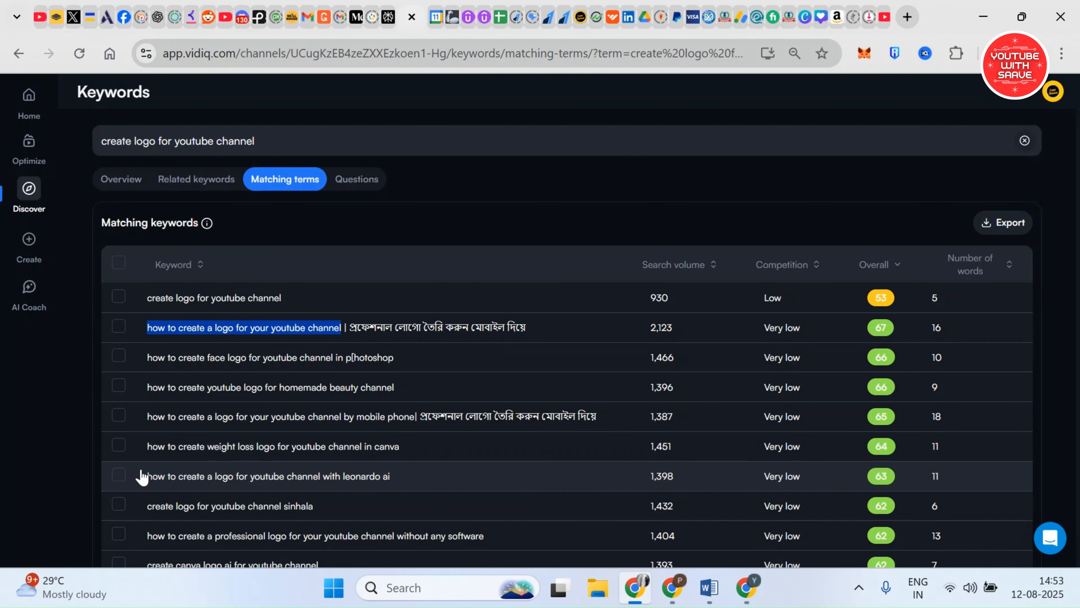
pyautogui.scroll(-2, 149, 468)
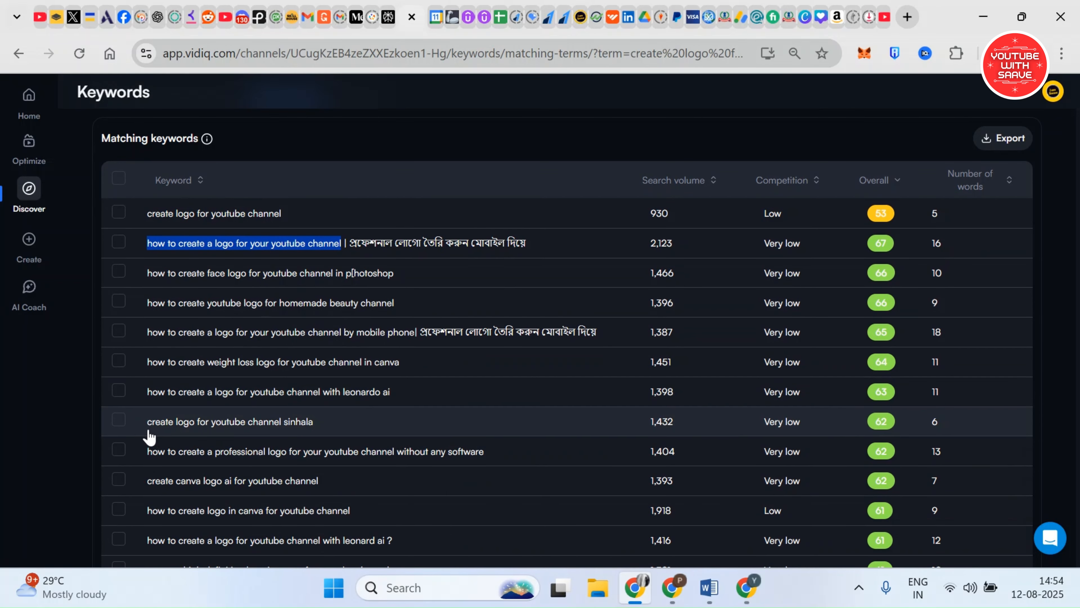
pyautogui.moveTo(148, 451); pyautogui.dragTo(554, 449)
pyautogui.hotkey('ctrl', 'c')
pyautogui.click(747, 591)
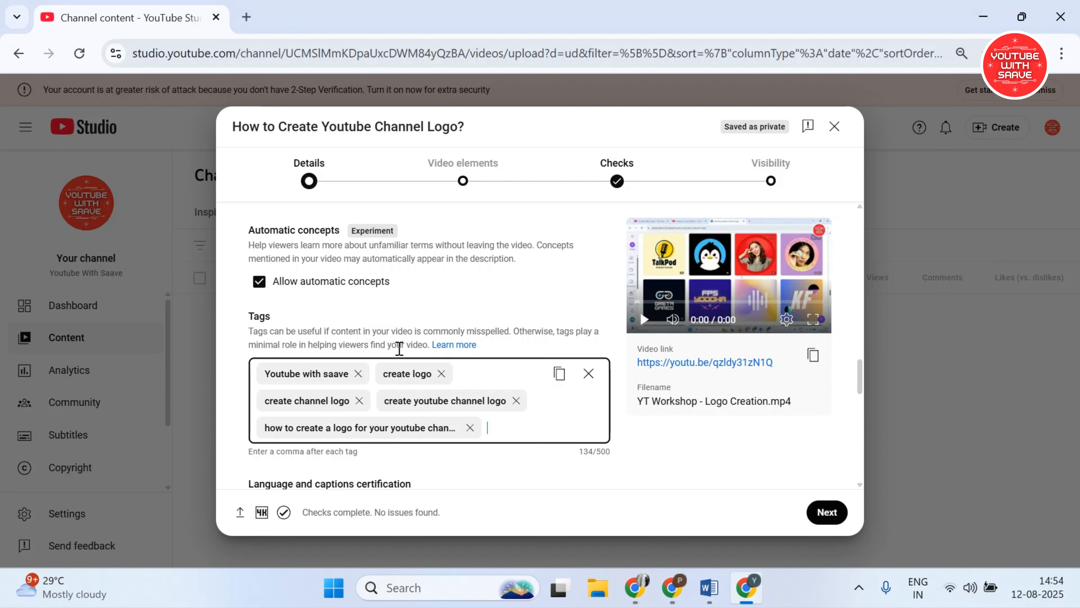
pyautogui.hotkey('ctrl', 'v')
# Copy the vidIQ matching term "how to create logo in canva for youtube channel" and add it to the video's tags in YouTube Studio
pyautogui.click(636, 588)
pyautogui.scroll(-2, 393, 425)
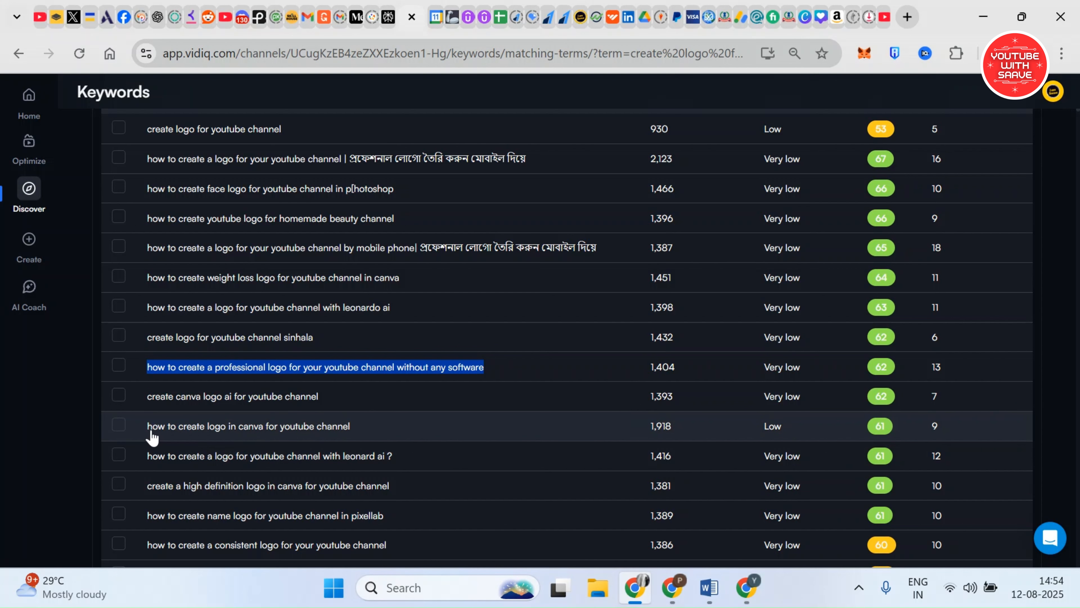
pyautogui.moveTo(151, 432); pyautogui.dragTo(384, 435)
pyautogui.hotkey('ctrl', 'c')
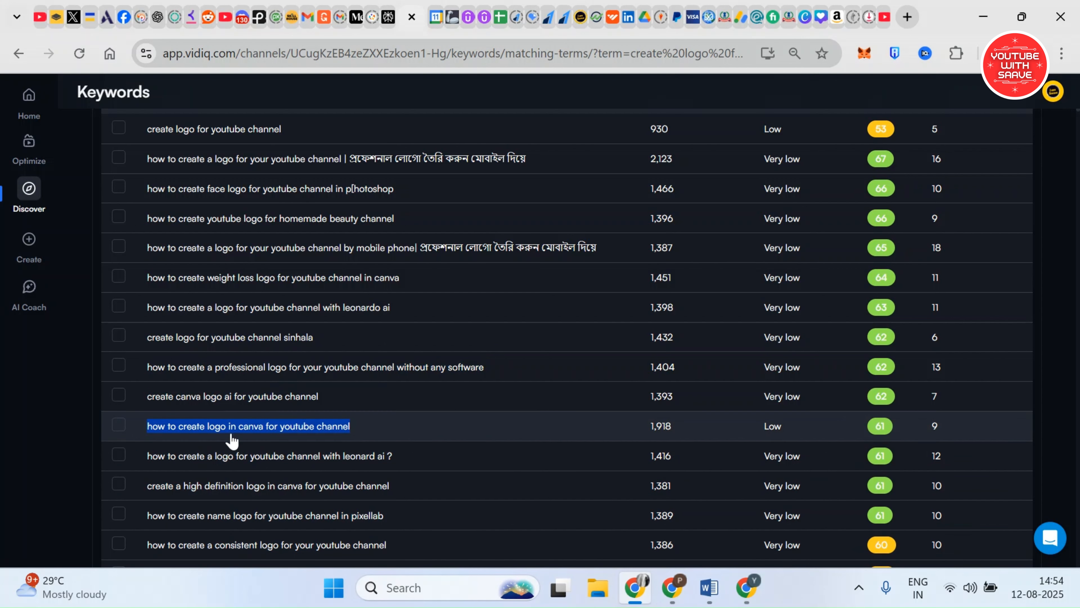
pyautogui.click(747, 590)
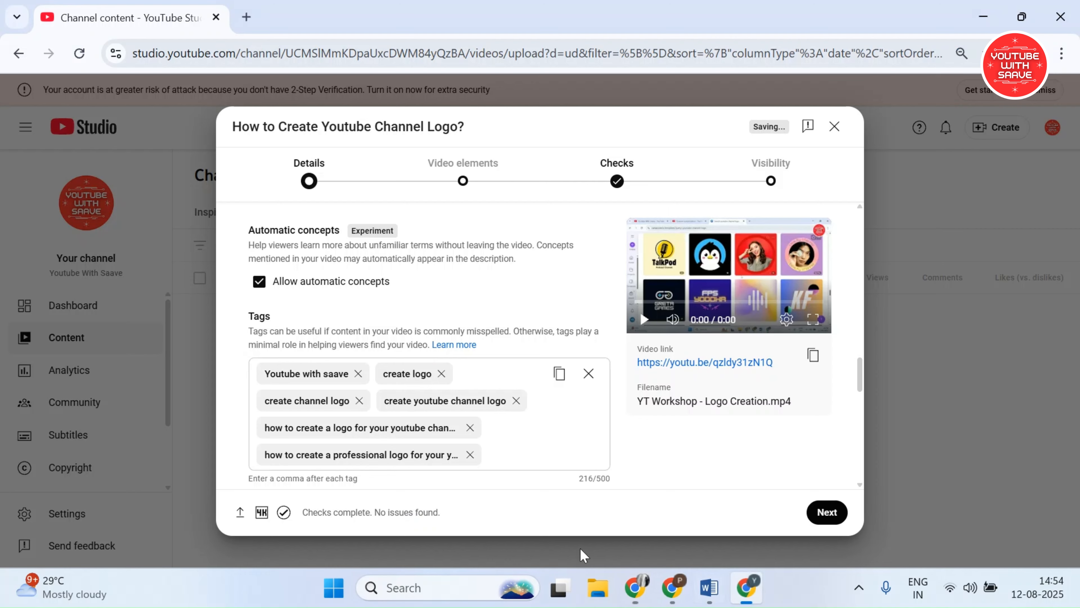
pyautogui.hotkey('ctrl', 'v')
# Copy the vidIQ term "create a high definition logo in canva for youtube channel" and add it as a tag in YouTube Studio
pyautogui.click(635, 588)
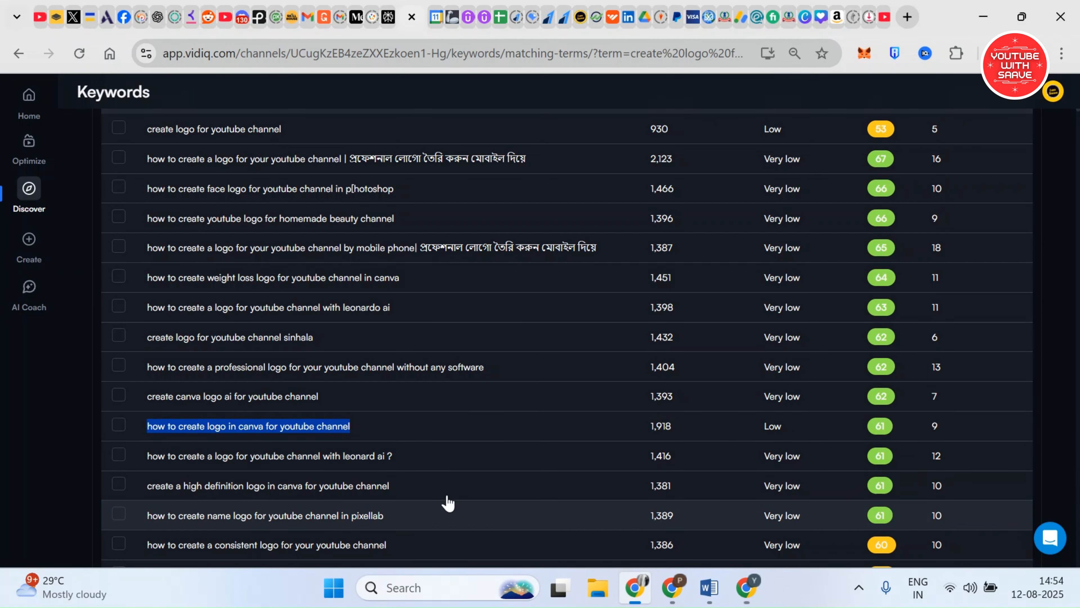
pyautogui.scroll(-2, 396, 421)
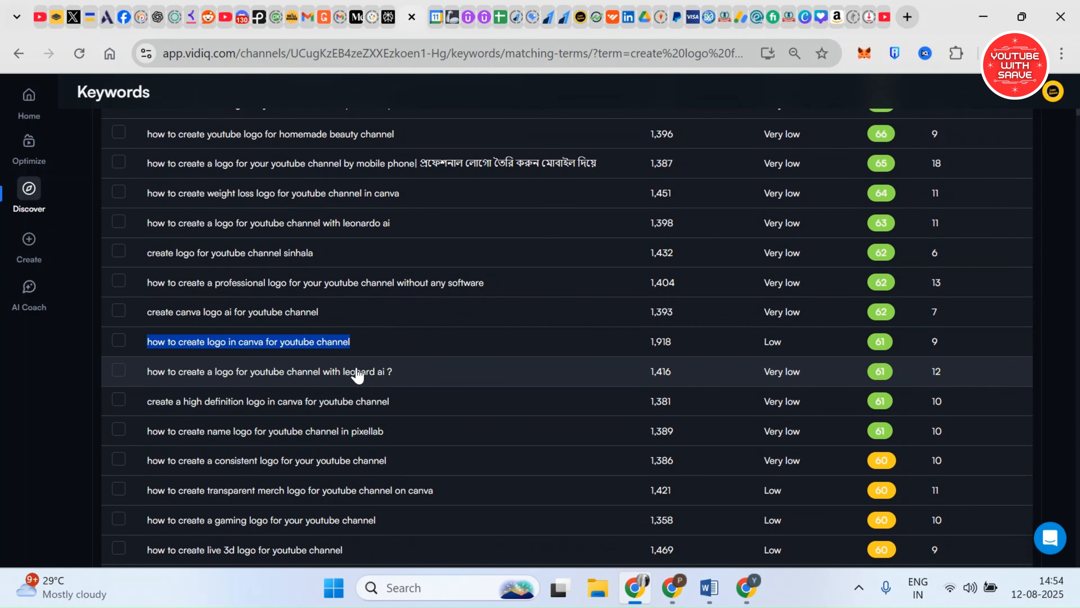
pyautogui.moveTo(393, 404); pyautogui.dragTo(144, 412)
pyautogui.hotkey('ctrl', 'c')
pyautogui.click(747, 588)
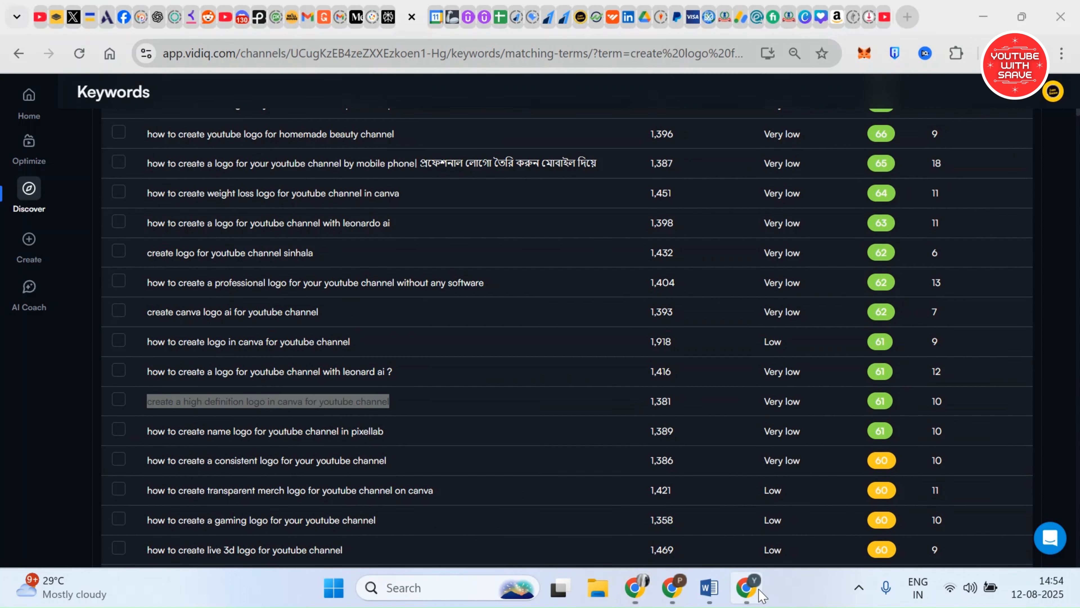
pyautogui.hotkey('ctrl', 'v')
pyautogui.press('Return')
# Return to vidIQ, look through the remaining matching terms, and show the related keywords sorted by overall score
pyautogui.click(635, 588)
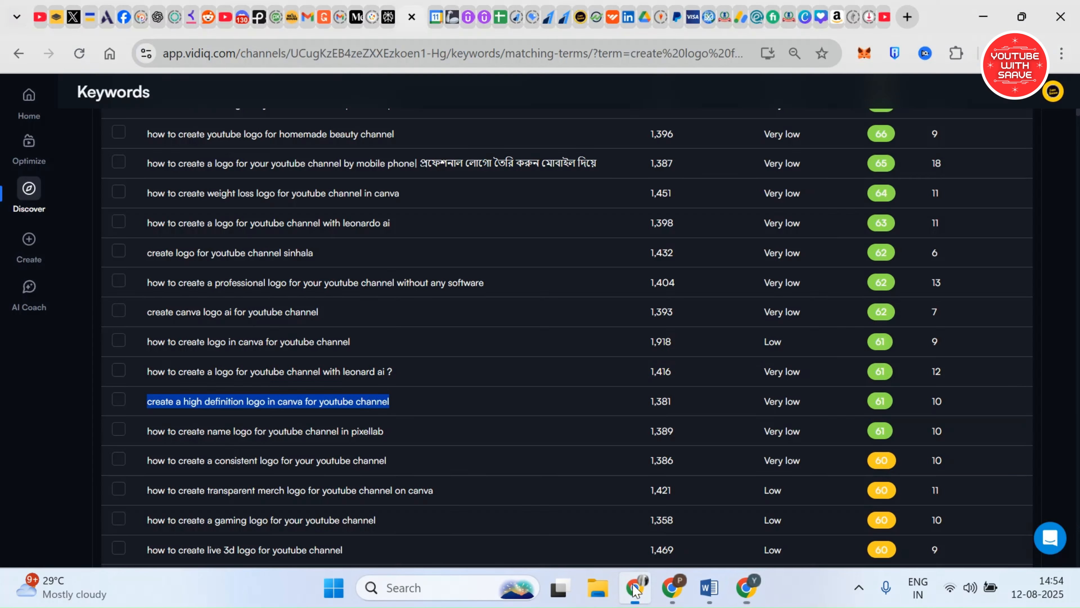
pyautogui.scroll(-4, 397, 435)
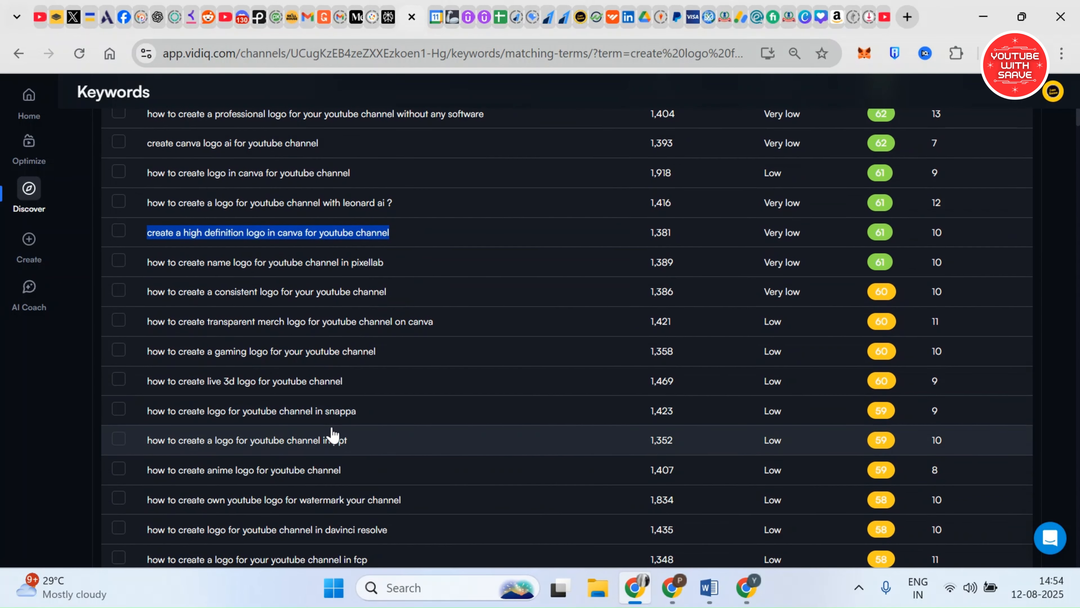
pyautogui.scroll(-6, 296, 412)
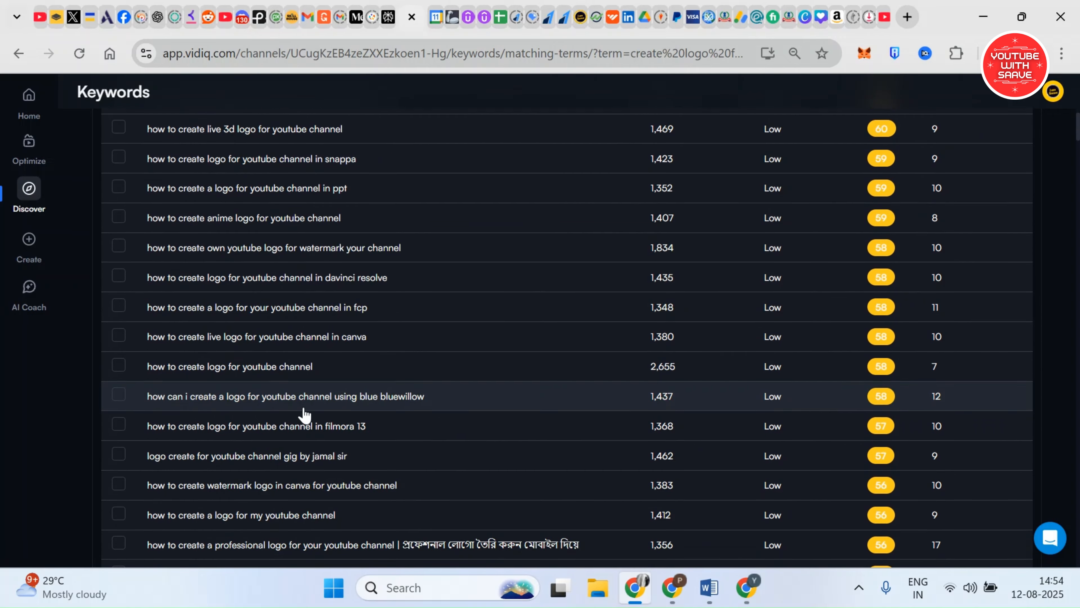
pyautogui.scroll(15, 303, 414)
pyautogui.click(200, 178)
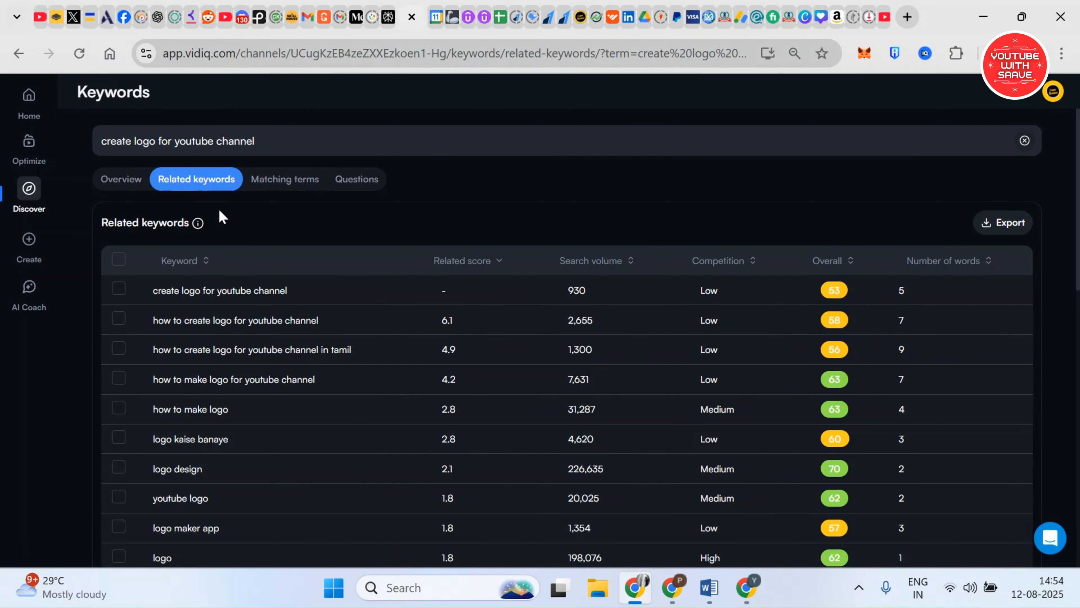
pyautogui.click(824, 271)
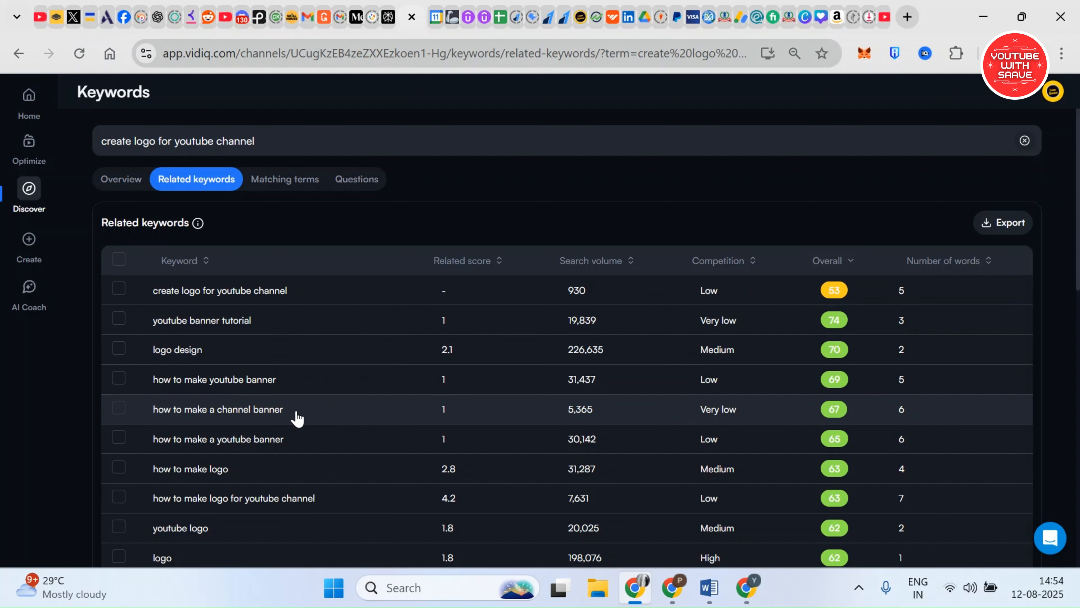
# Copy the related keyword "how to make logo for youtube channel" and add it to the video's tags in YouTube Studio
pyautogui.scroll(-2, 297, 418)
pyautogui.moveTo(317, 417); pyautogui.dragTo(191, 435)
pyautogui.hotkey('ctrl', 'c')
pyautogui.click(748, 587)
pyautogui.hotkey('ctrl', 'v')
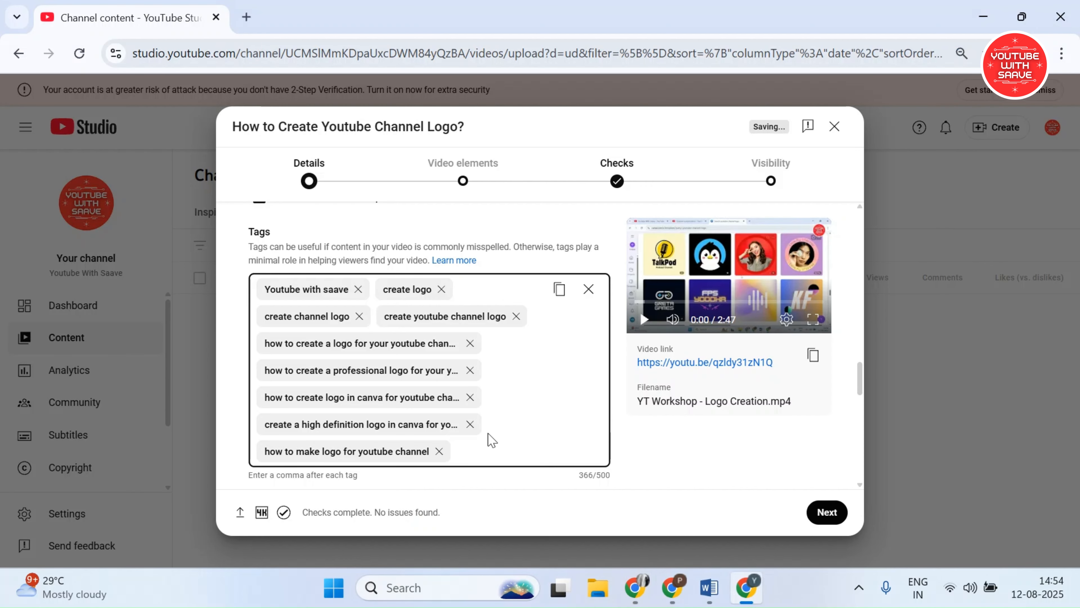
# Copy the related keyword "youtube logo" from vidIQ and add it to the video's tags in YouTube Studio
pyautogui.click(668, 601)
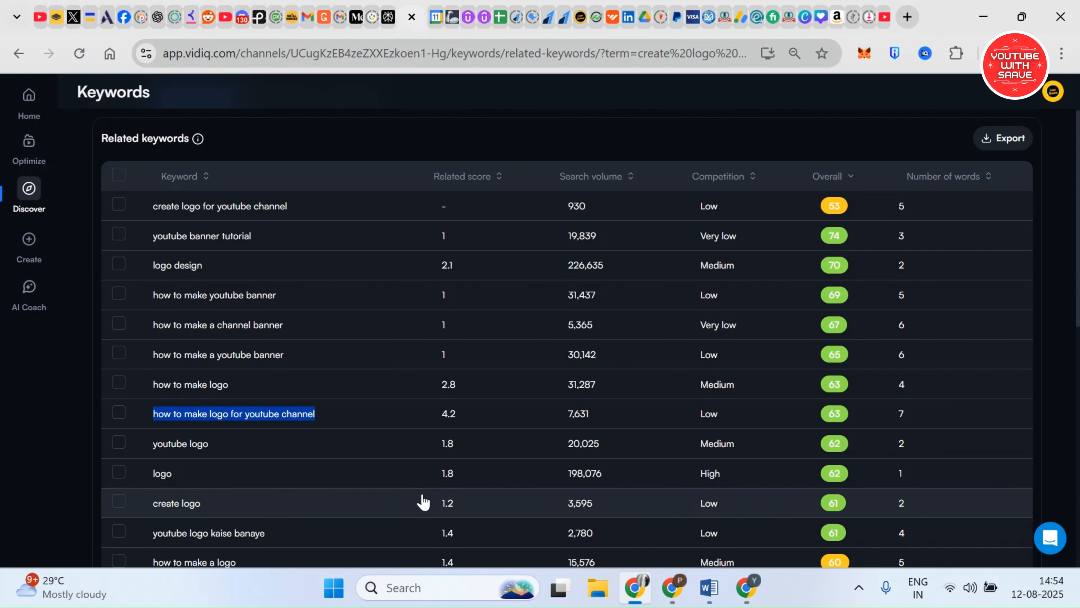
pyautogui.scroll(-2, 277, 429)
pyautogui.moveTo(212, 360); pyautogui.dragTo(141, 369)
pyautogui.hotkey('ctrl', 'c')
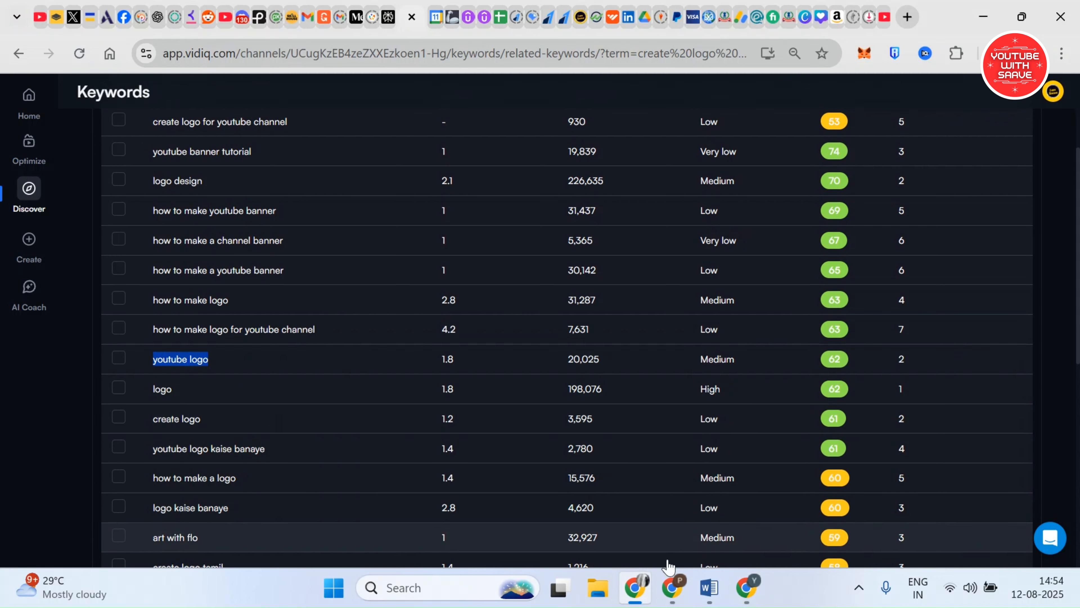
pyautogui.click(746, 587)
pyautogui.hotkey('ctrl', 'v')
# Take the related keyword "youtube logo kaise banaye" from vidIQ and add it to the video's tags in YouTube Studio
pyautogui.click(635, 588)
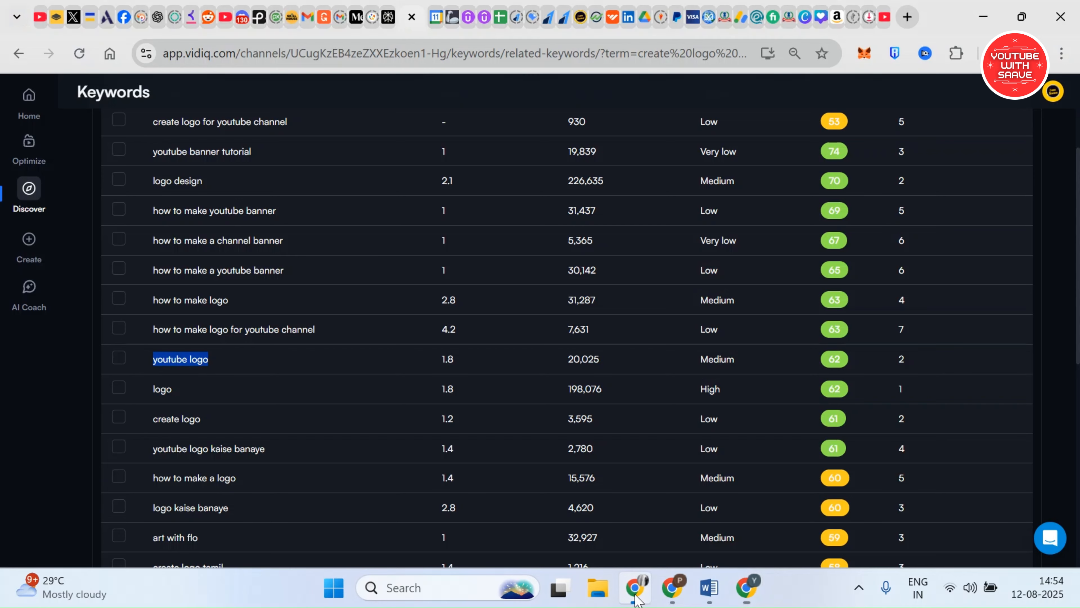
pyautogui.scroll(-3, 276, 439)
pyautogui.moveTo(270, 368); pyautogui.dragTo(157, 374)
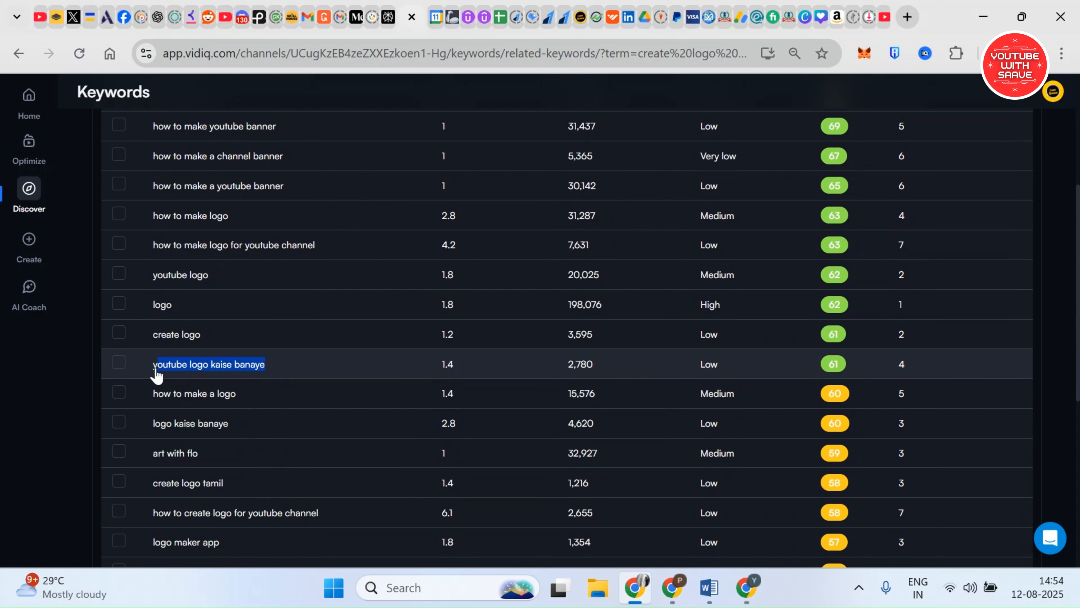
pyautogui.click(746, 587)
pyautogui.write('youtube logo kaise banaye')
# Copy the related keyword "how to make a logo" from vidIQ and add it to the video's tags in YouTube Studio
pyautogui.click(635, 588)
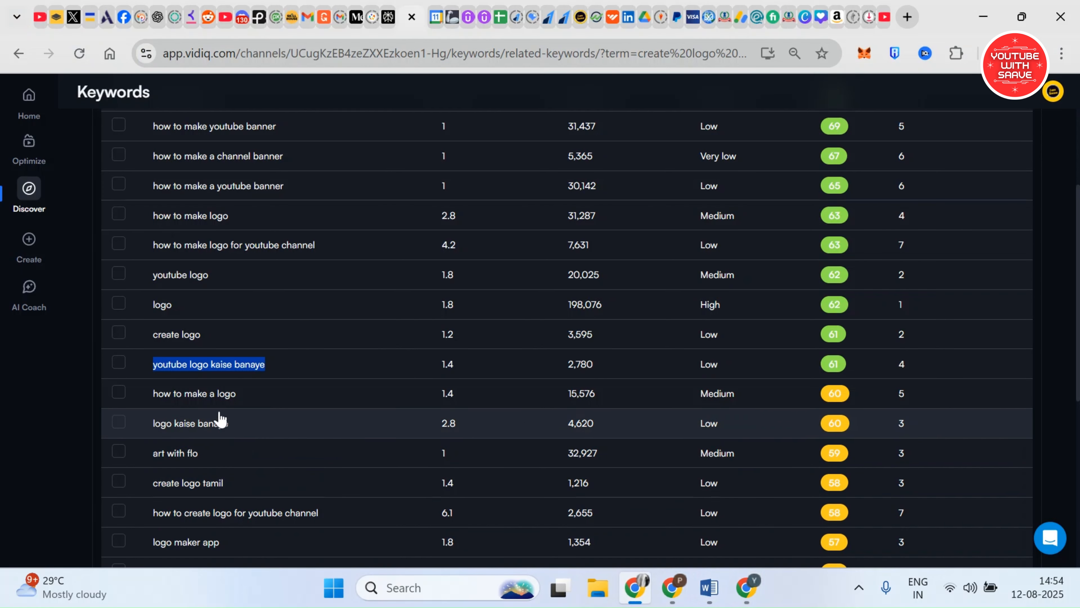
pyautogui.scroll(-2, 239, 387)
pyautogui.moveTo(239, 313); pyautogui.dragTo(136, 332)
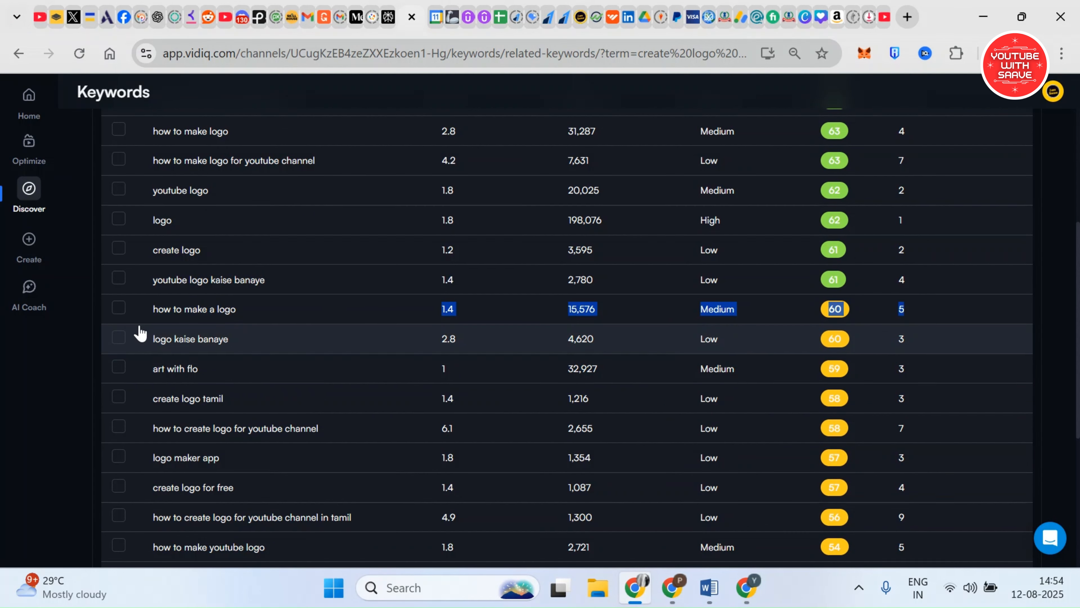
pyautogui.moveTo(245, 313); pyautogui.dragTo(149, 317)
pyautogui.hotkey('ctrl', 'c')
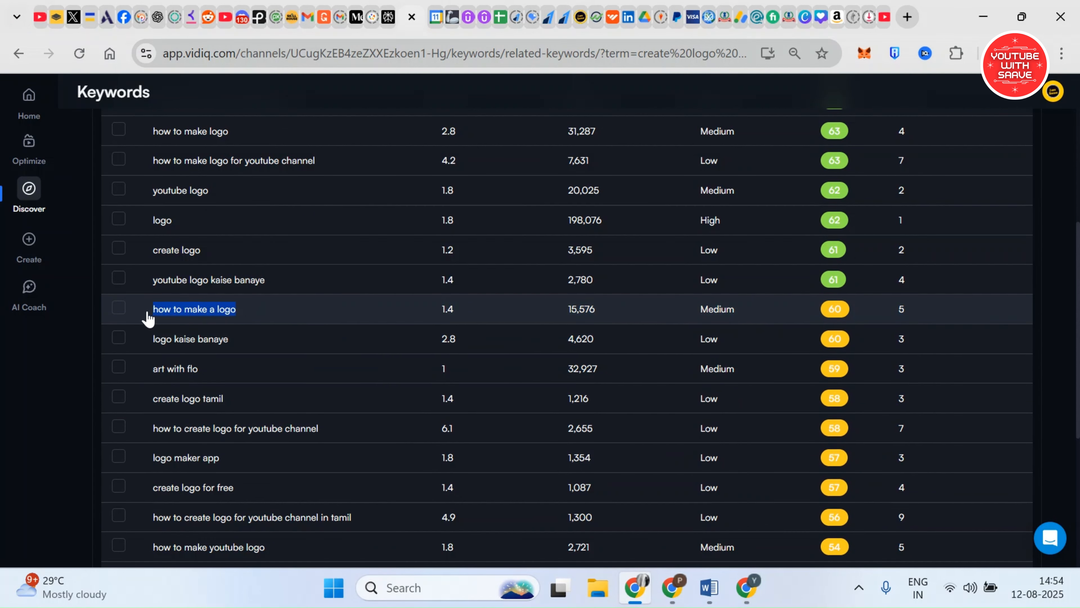
pyautogui.click(746, 588)
pyautogui.click(502, 468)
pyautogui.hotkey('ctrl', 'v')
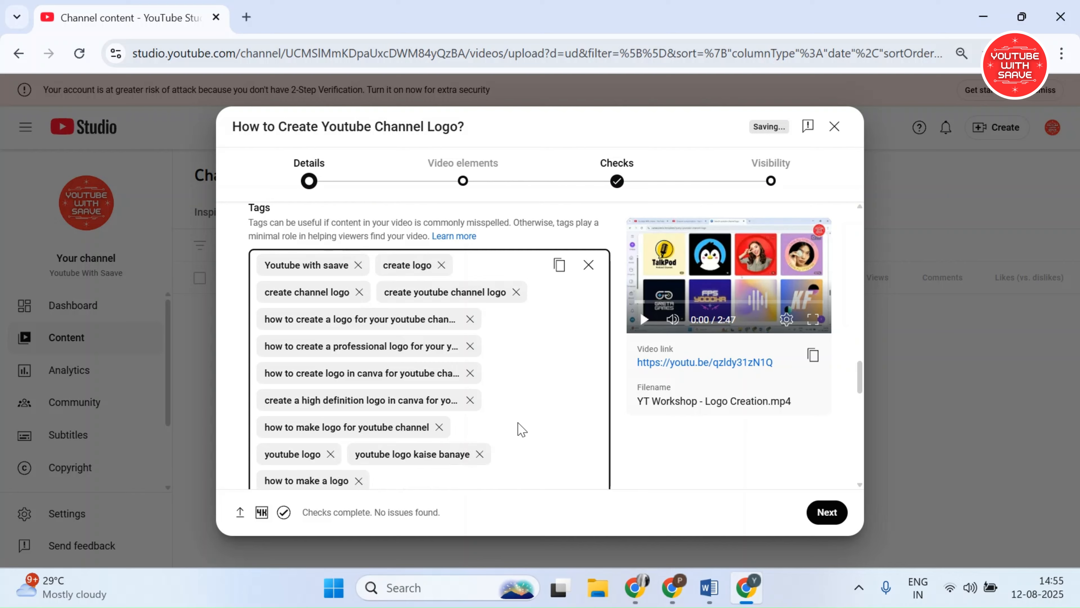
# Review the rest of vidIQ's related keywords, copy "logo design" and add it to the video's tags in YouTube Studio
pyautogui.click(636, 587)
pyautogui.scroll(-2, 362, 406)
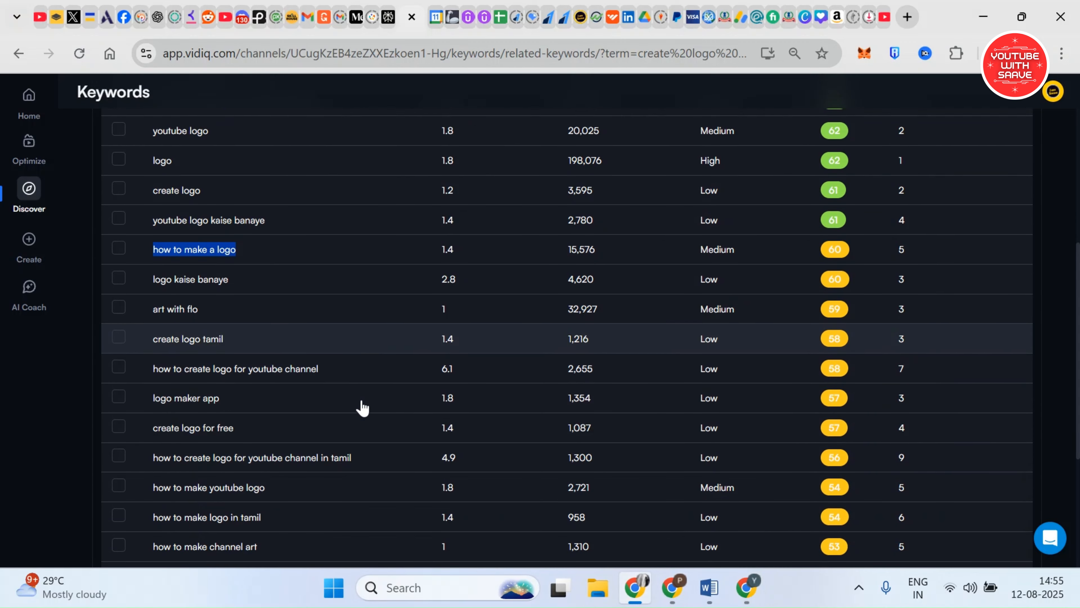
pyautogui.scroll(-2, 297, 423)
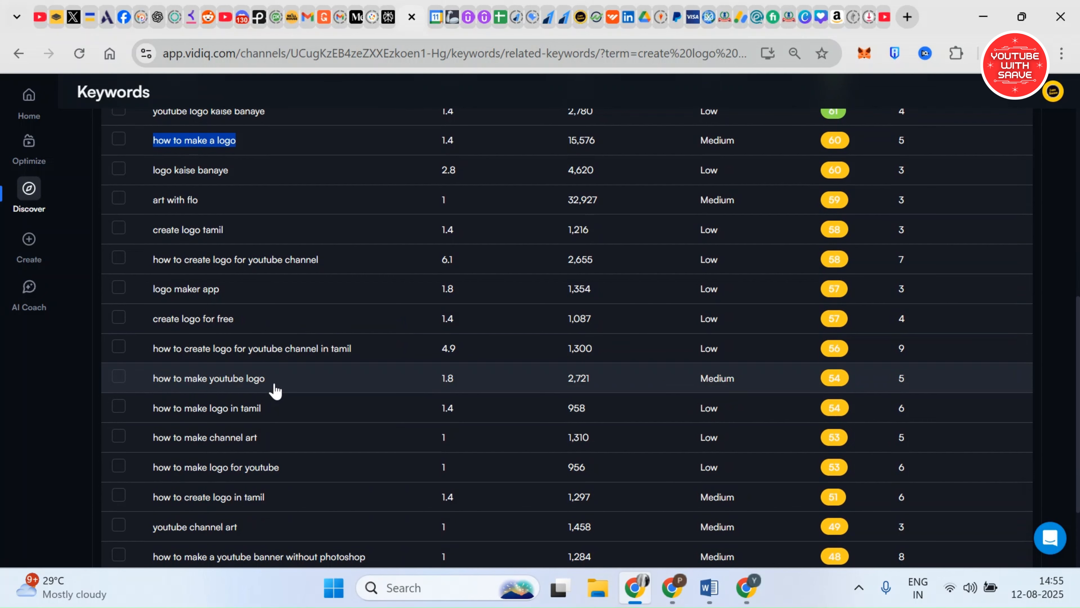
pyautogui.scroll(10, 279, 391)
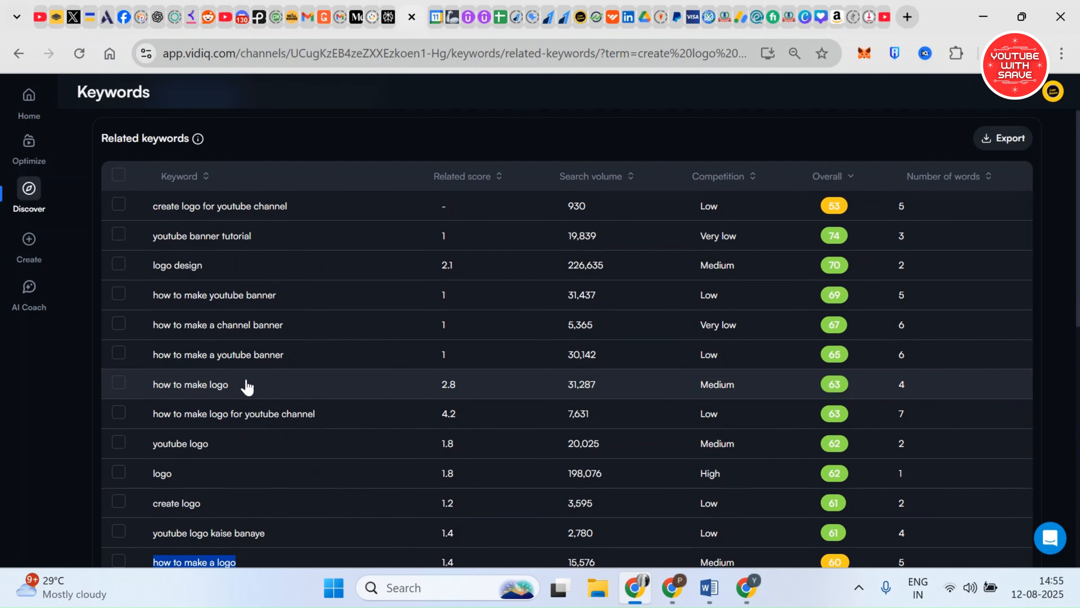
pyautogui.moveTo(205, 265); pyautogui.dragTo(161, 279)
pyautogui.hotkey('ctrl', 'c')
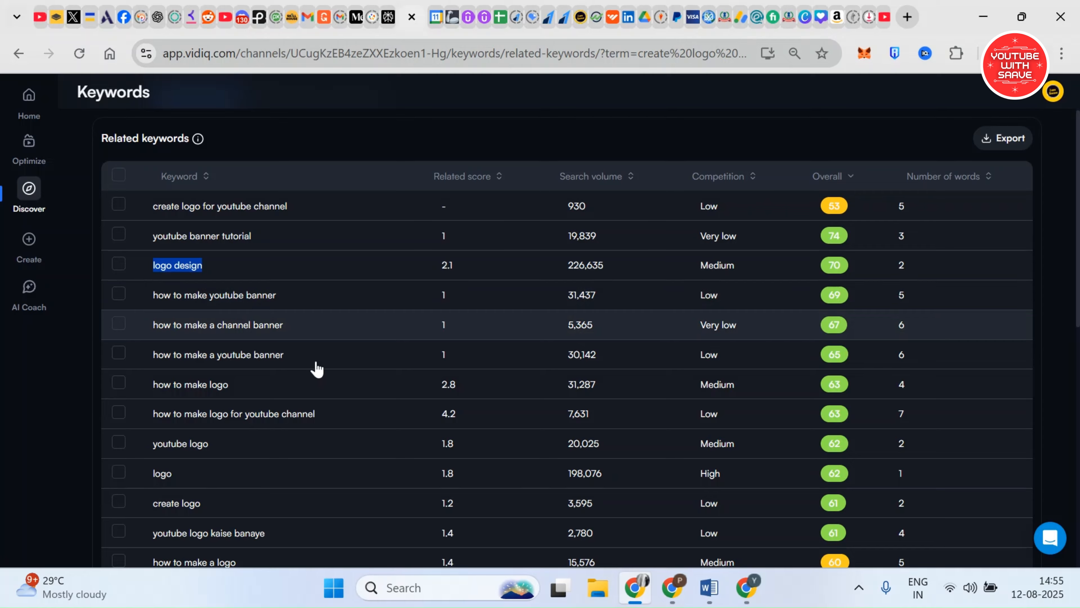
pyautogui.click(747, 588)
pyautogui.hotkey('ctrl', 'v')
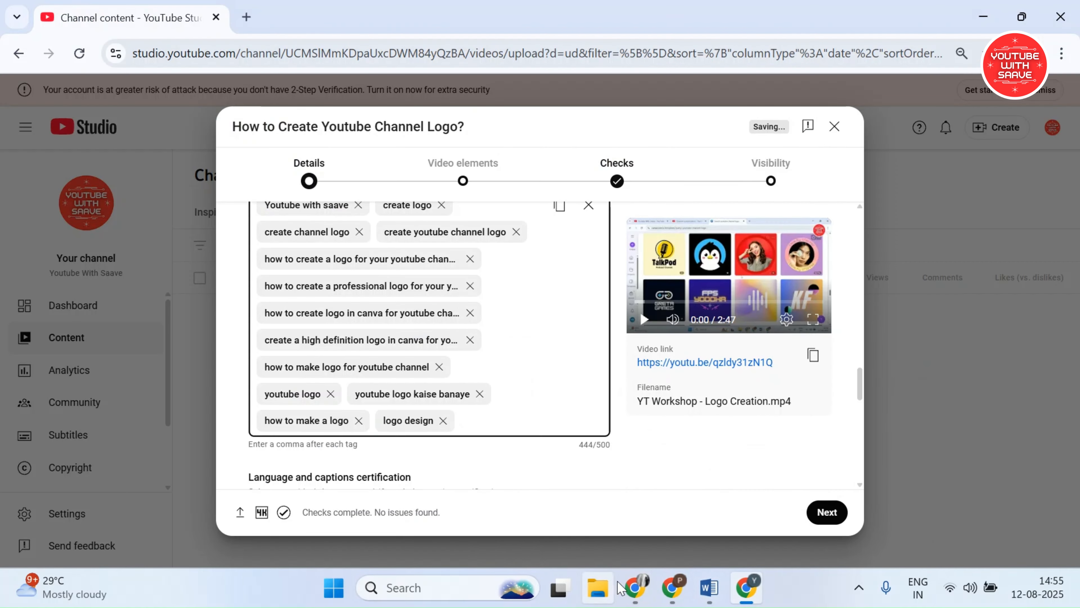
# Switch back to vidIQ and show the question keywords for "create logo for youtube channel"
pyautogui.click(635, 588)
pyautogui.scroll(3, 426, 392)
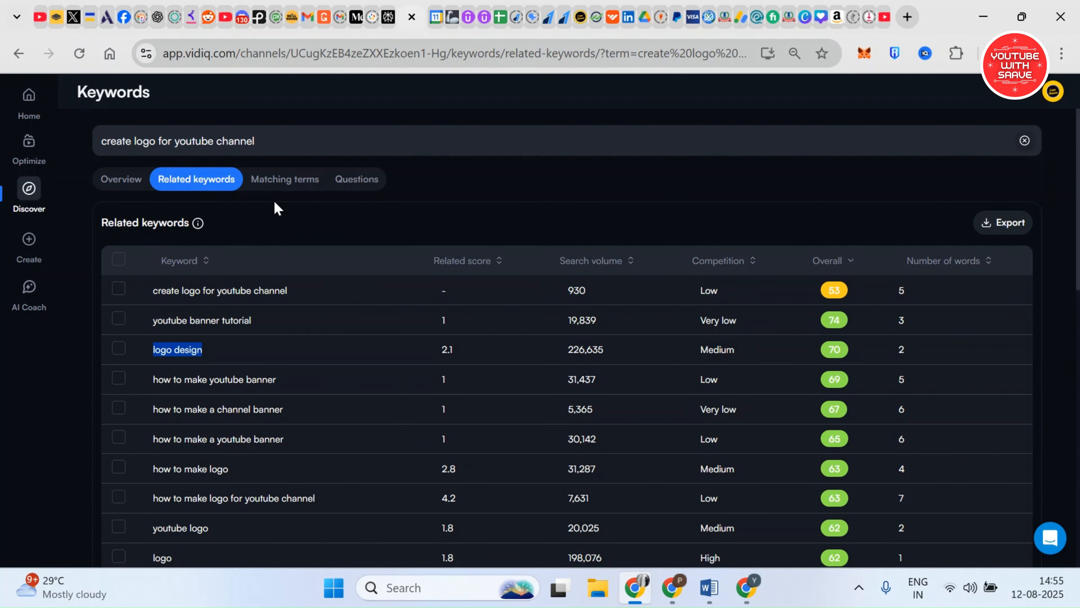
pyautogui.click(353, 178)
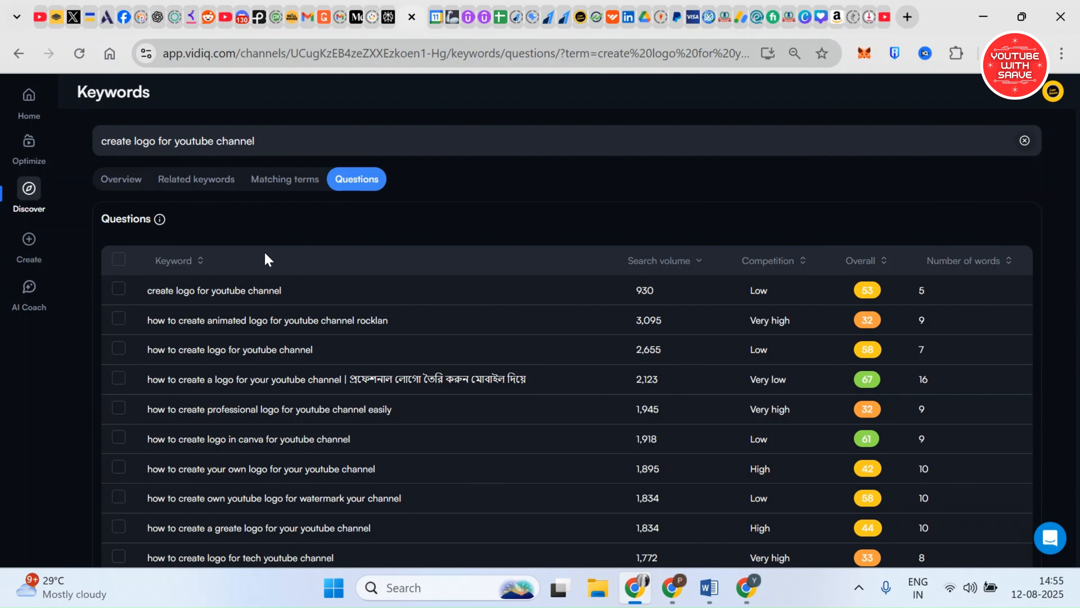
# Sort vidIQ's question keywords by overall score and look through the highest-scoring ones
pyautogui.click(852, 263)
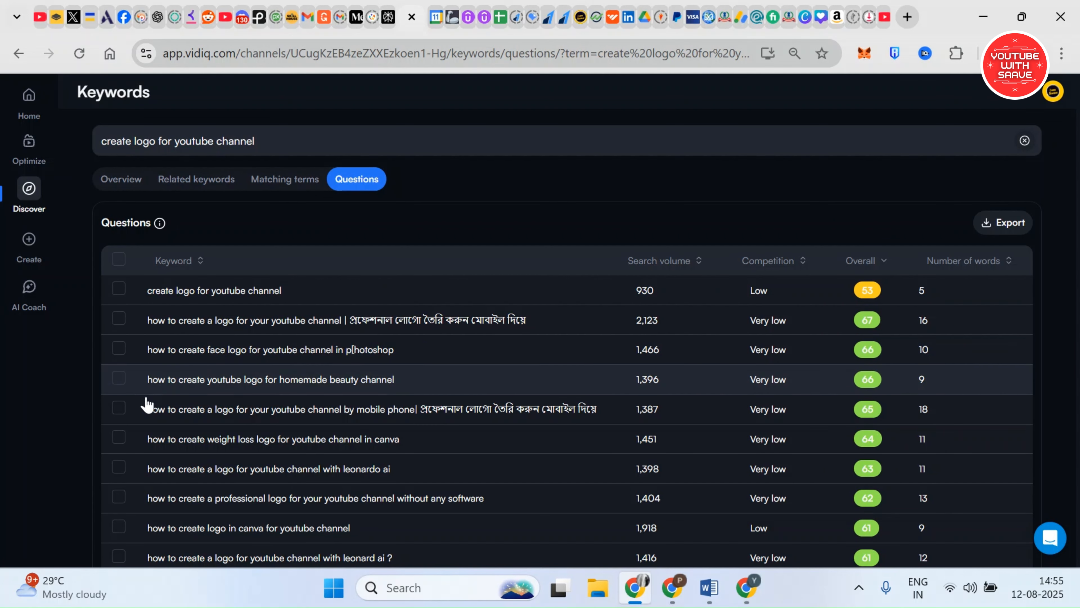
pyautogui.scroll(-2, 147, 404)
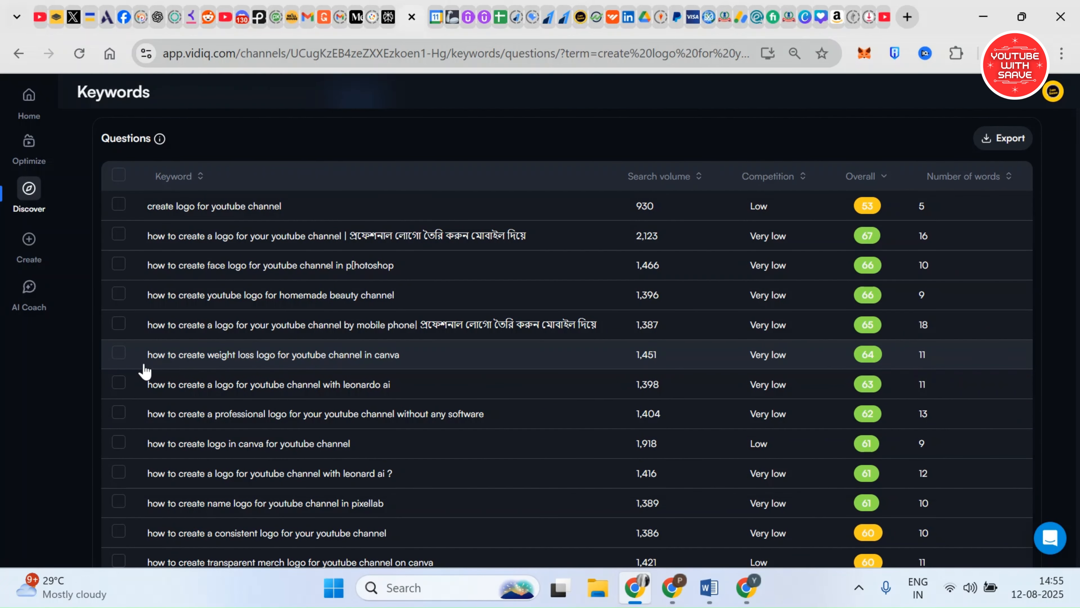
# Try adding the question keyword "how to create weight loss logo for youtube channel in canva" to the video's tags in YouTube Studio, and remove it
pyautogui.moveTo(151, 359); pyautogui.dragTo(425, 357)
pyautogui.hotkey('ctrl', 'c')
pyautogui.click(747, 587)
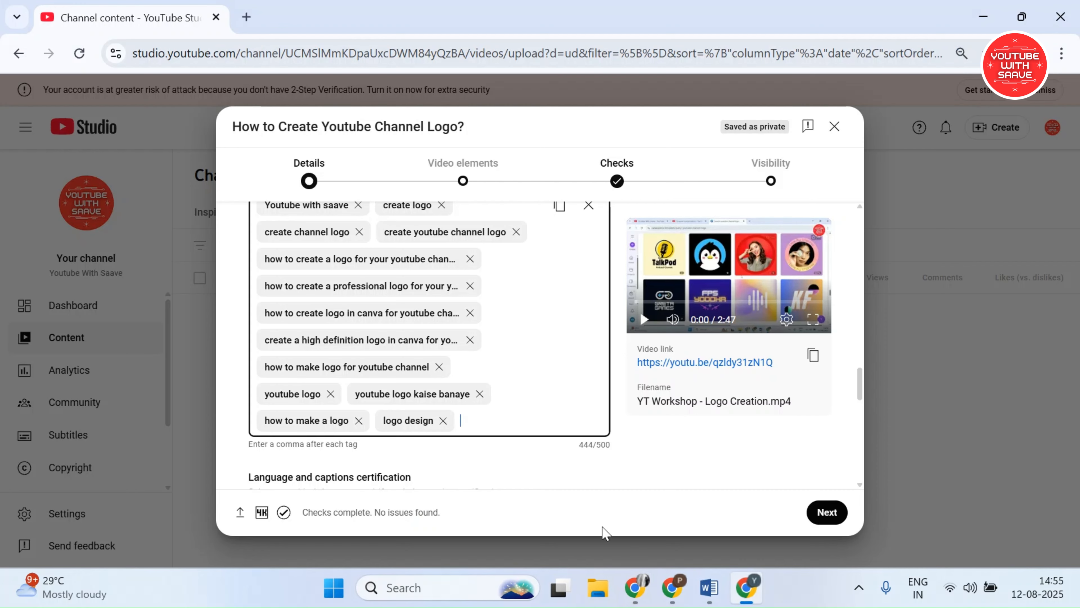
pyautogui.click(498, 455)
pyautogui.hotkey('ctrl', 'v')
pyautogui.click(470, 448)
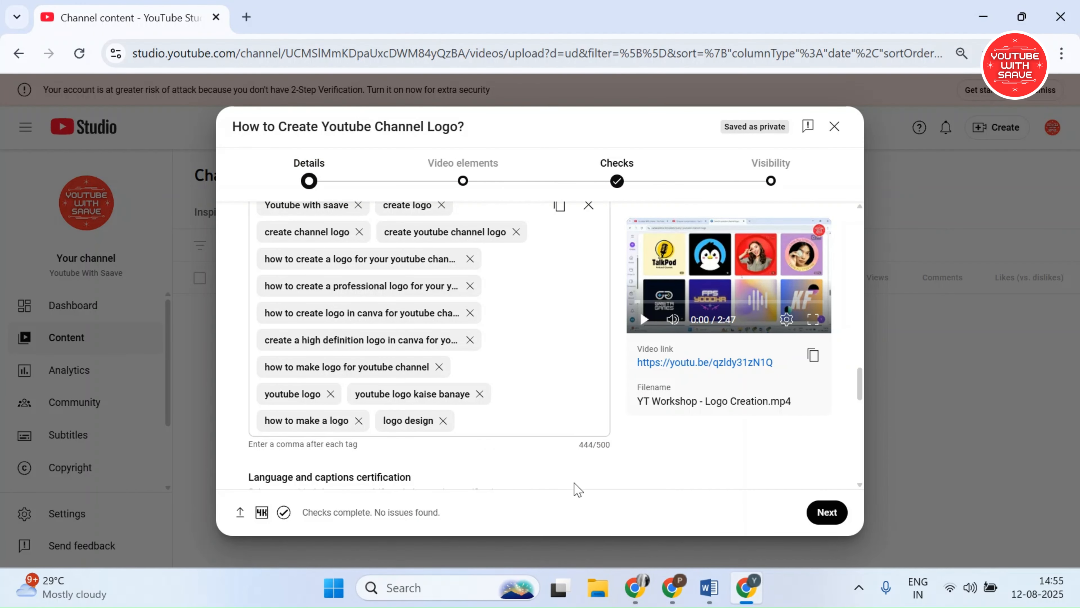
pyautogui.scroll(-3, 426, 434)
pyautogui.scroll(3, 465, 400)
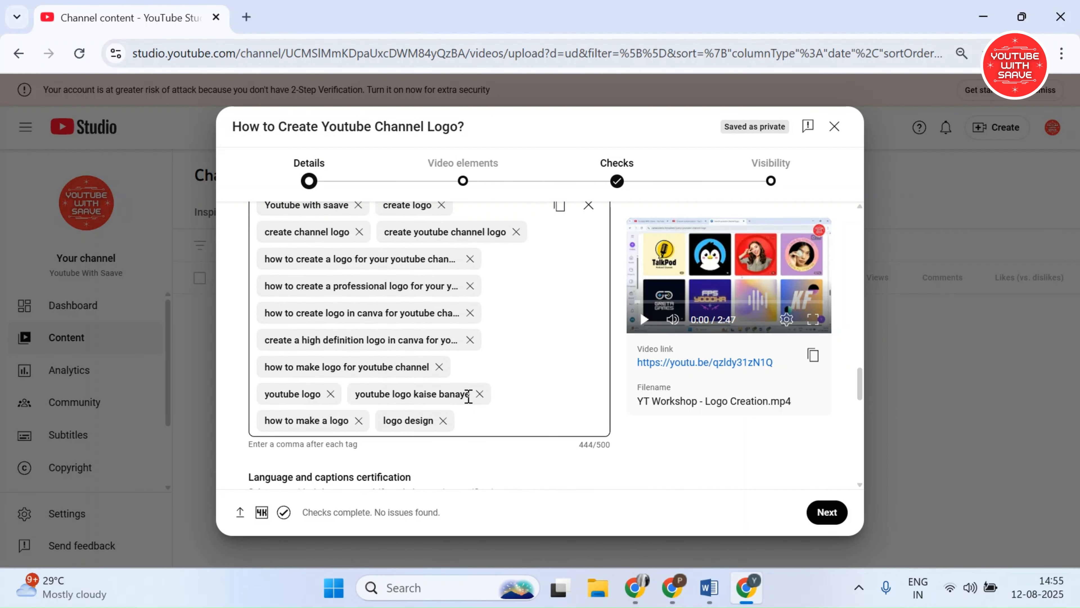
pyautogui.scroll(2, 446, 411)
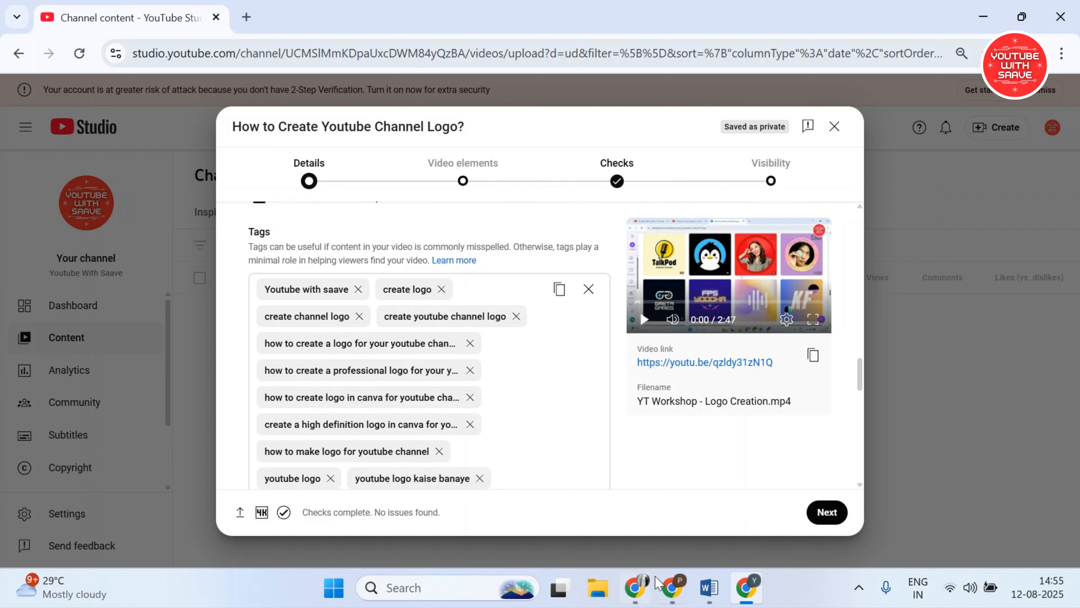
# Switch back to vidIQ and take the phrase "how to create a logo for your youtube channel" from the question keywords
pyautogui.click(641, 594)
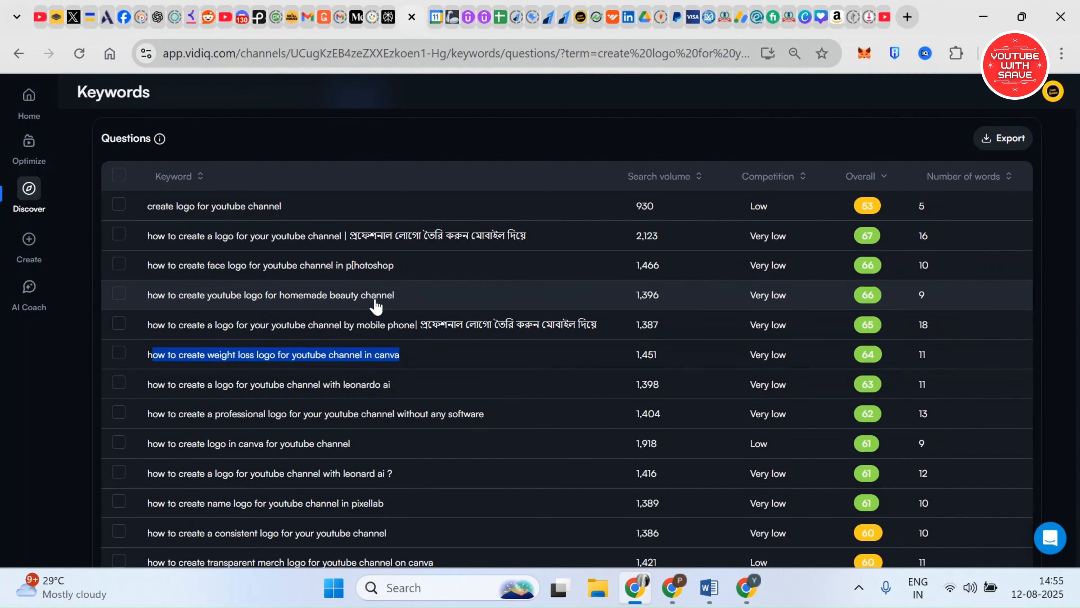
pyautogui.scroll(2, 159, 247)
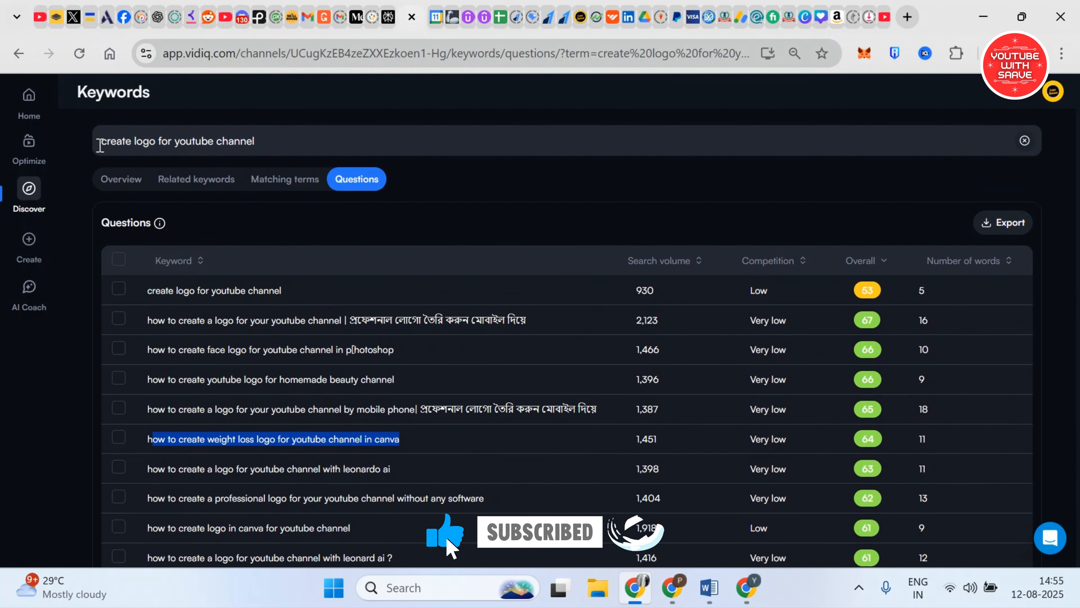
pyautogui.click(150, 328)
pyautogui.moveTo(150, 328); pyautogui.dragTo(340, 332)
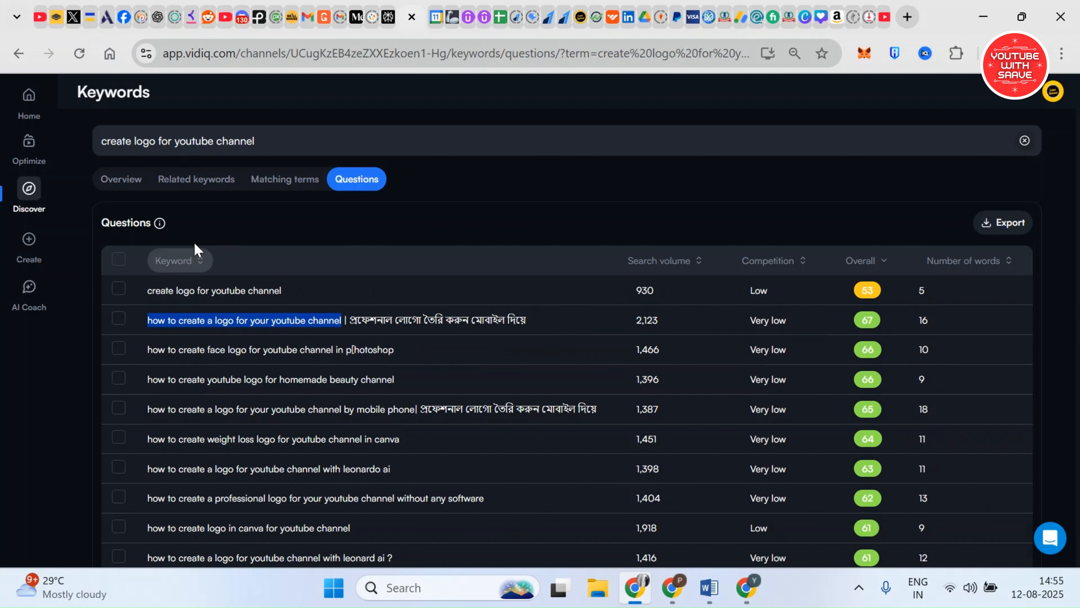
# Switch to ChatGPT and start a prompt requesting a YouTube video description for a tutorial on creating a YouTube channel logo using free tools
pyautogui.click(158, 5)
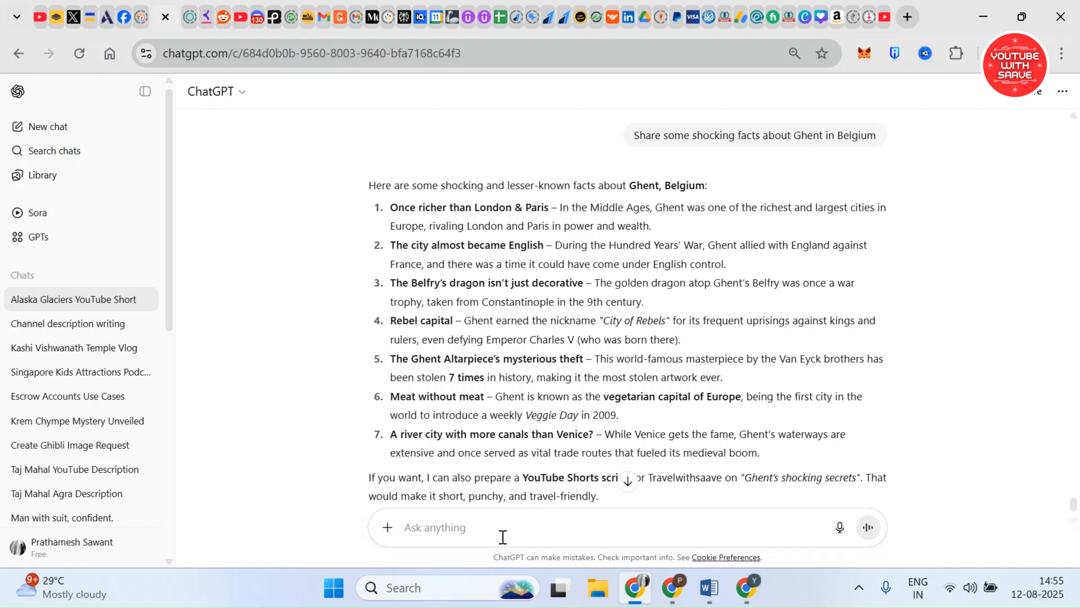
pyautogui.write('W')
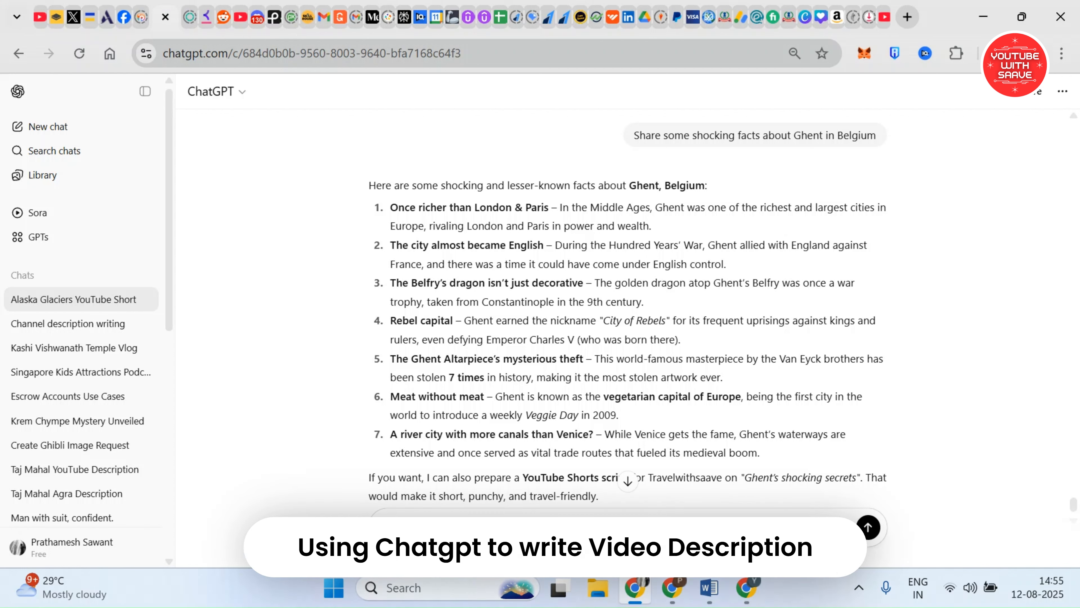
pyautogui.write('rite Youtube vi')
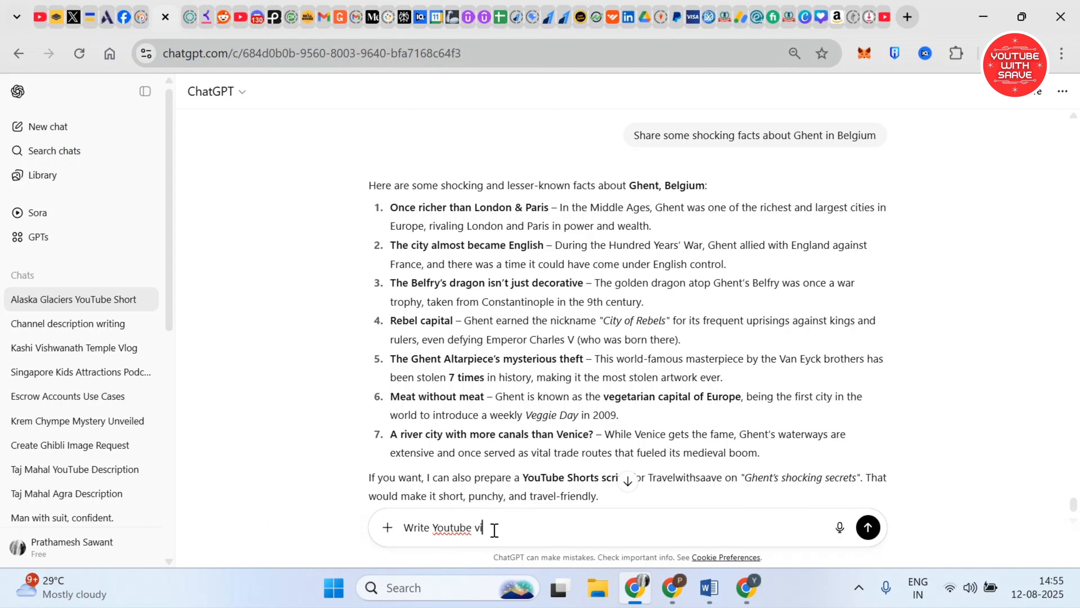
pyautogui.write('deo desceription which is a tutorial for')
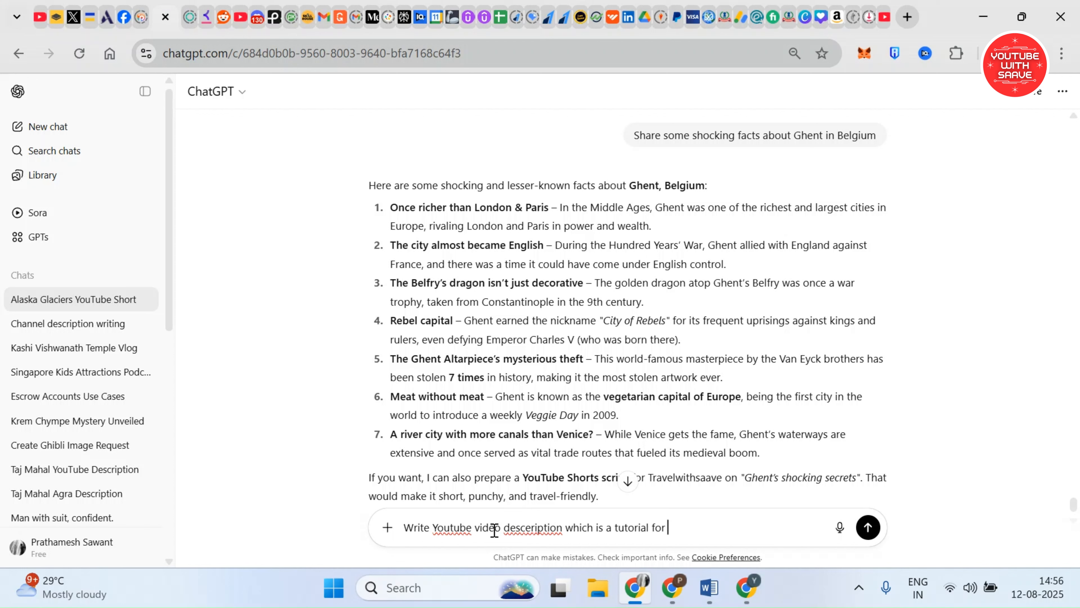
pyautogui.write(' creating Youtube channel log')
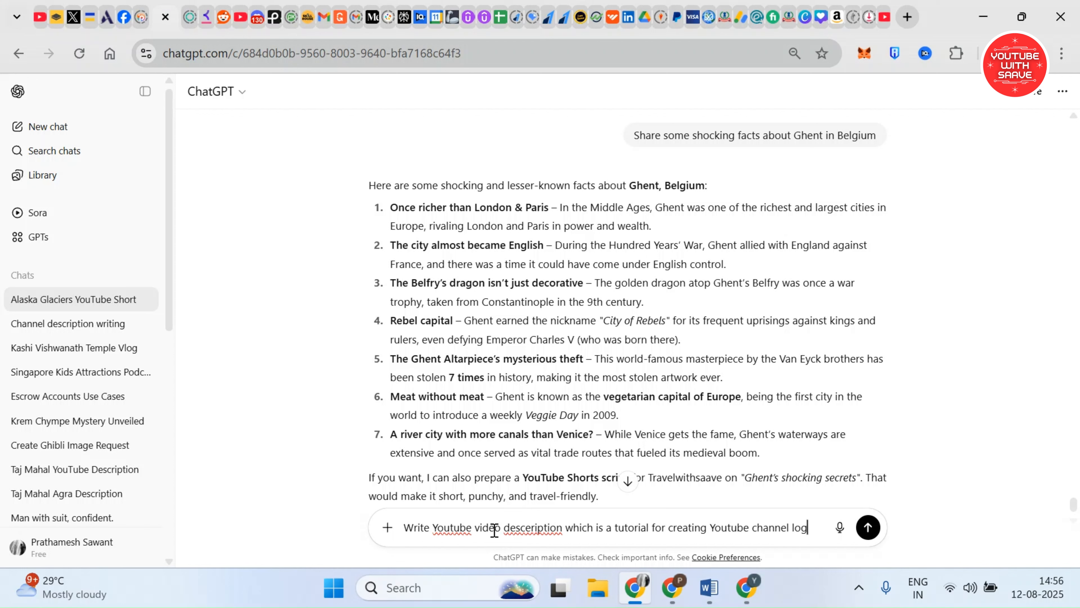
pyautogui.write('o using free tools')
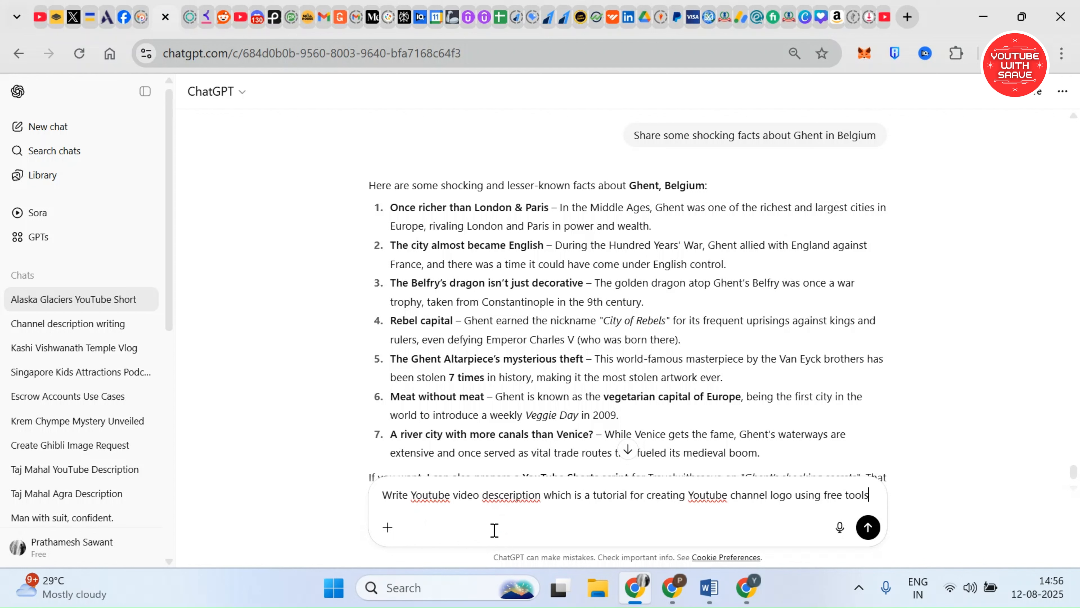
# Extend the prompt with "like canva , with focus on keywords" and the keyword 'how to create a logo for your youtube channel'
pyautogui.write(' like canva , with focus on ')
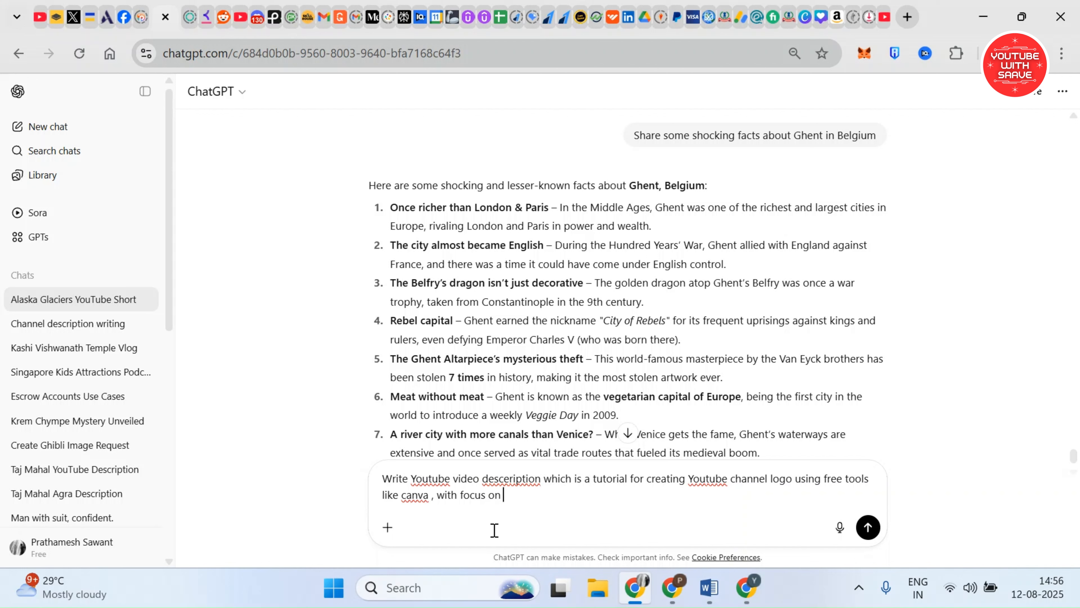
pyautogui.write("keywords 'how to create a logo for your youtube channel")
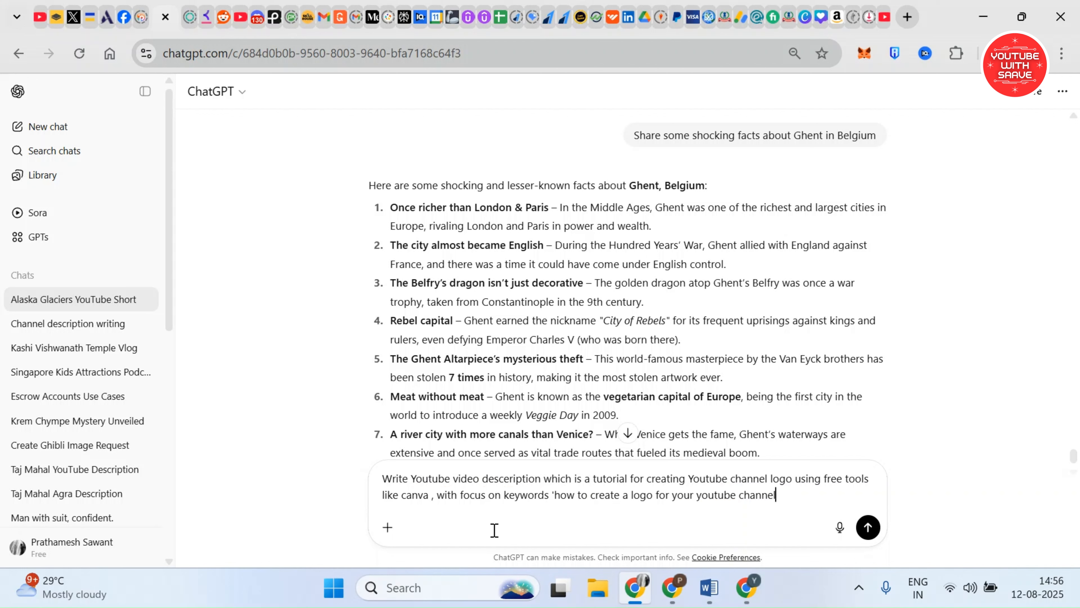
pyautogui.write("' ,")
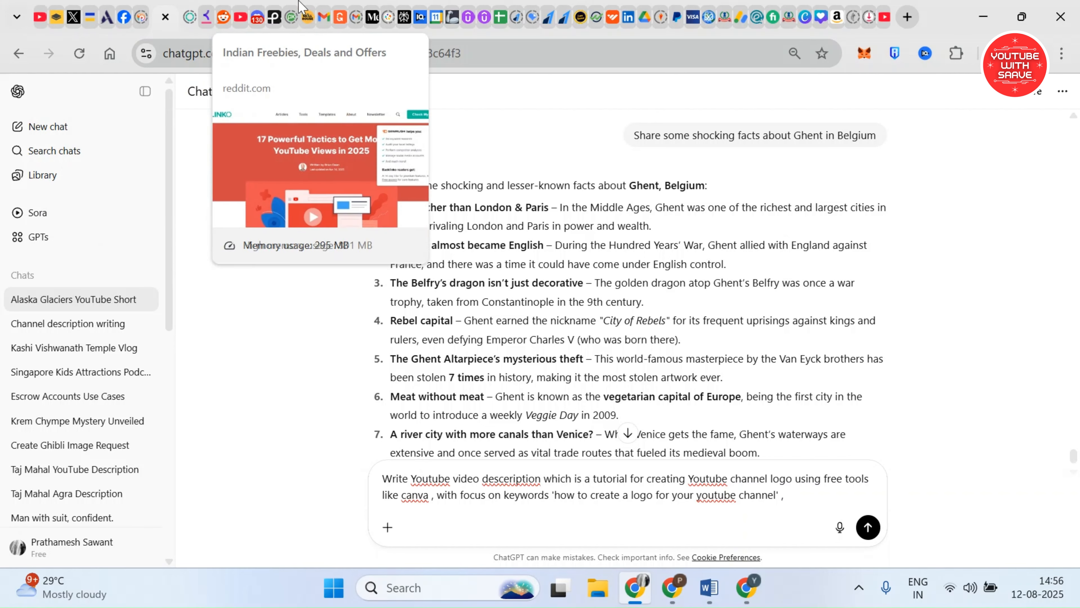
# Return to vidIQ and copy the question keyword "how to create logo in canva for youtube channel"
pyautogui.click(259, 6)
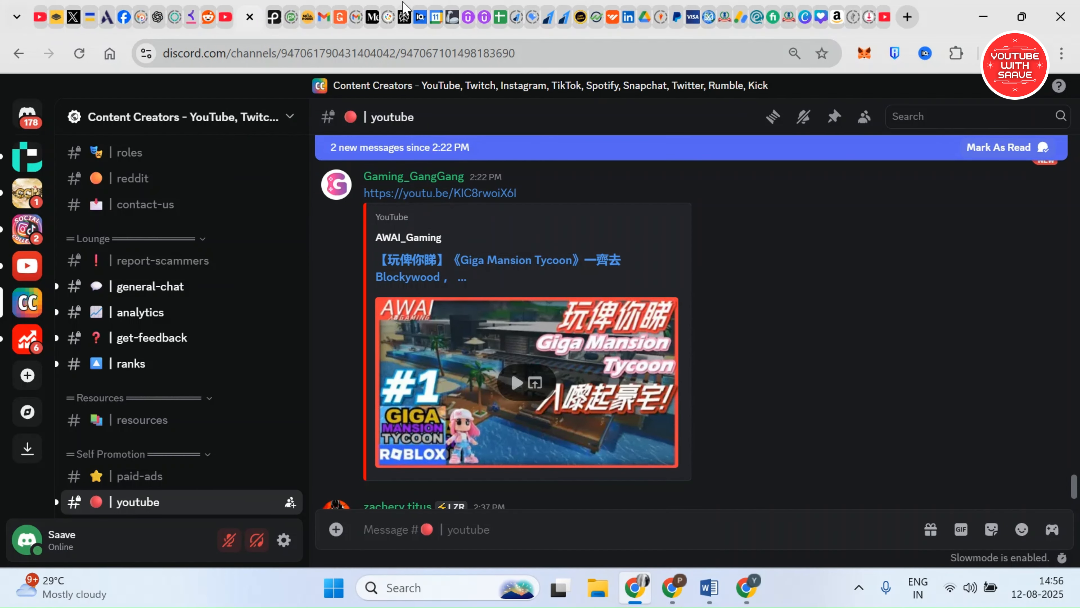
pyautogui.click(420, 17)
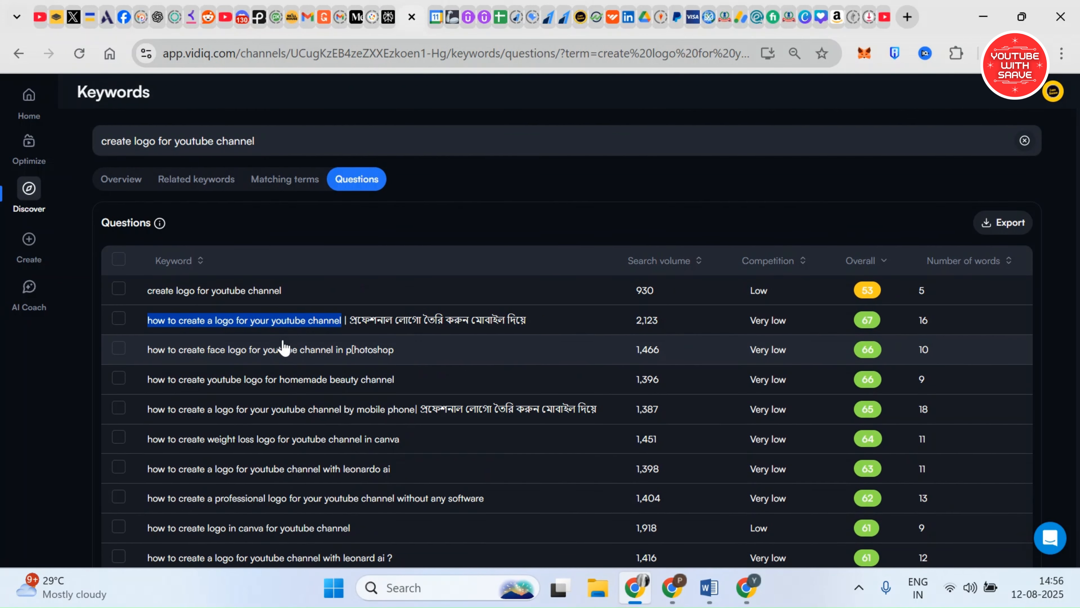
pyautogui.scroll(-2, 284, 345)
pyautogui.moveTo(351, 445); pyautogui.dragTo(158, 452)
pyautogui.hotkey('ctrl', 'c')
# Add 'how to create logo in canva for youtube channel' in quotes to the ChatGPT prompt's keywords, followed by "and"
pyautogui.click(742, 595)
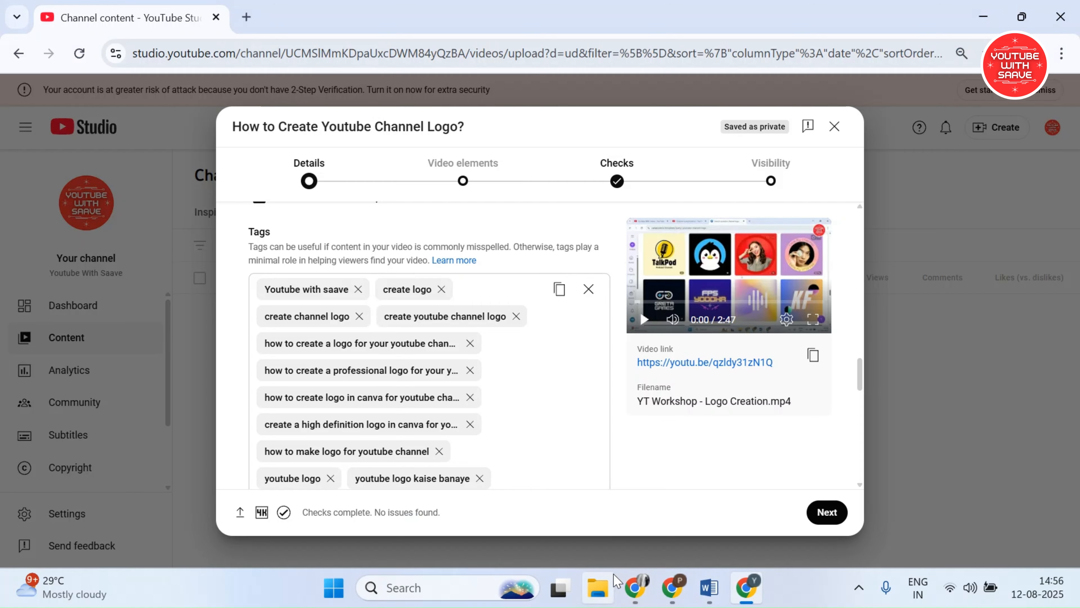
pyautogui.click(635, 589)
pyautogui.click(158, 10)
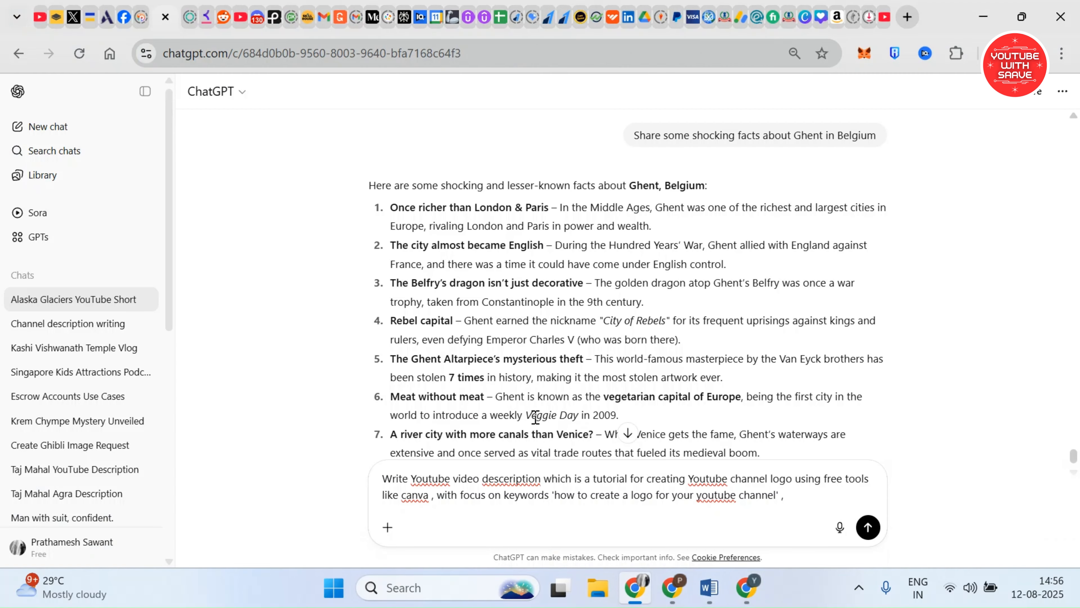
pyautogui.write("'")
pyautogui.hotkey('ctrl', 'v')
pyautogui.write("'")
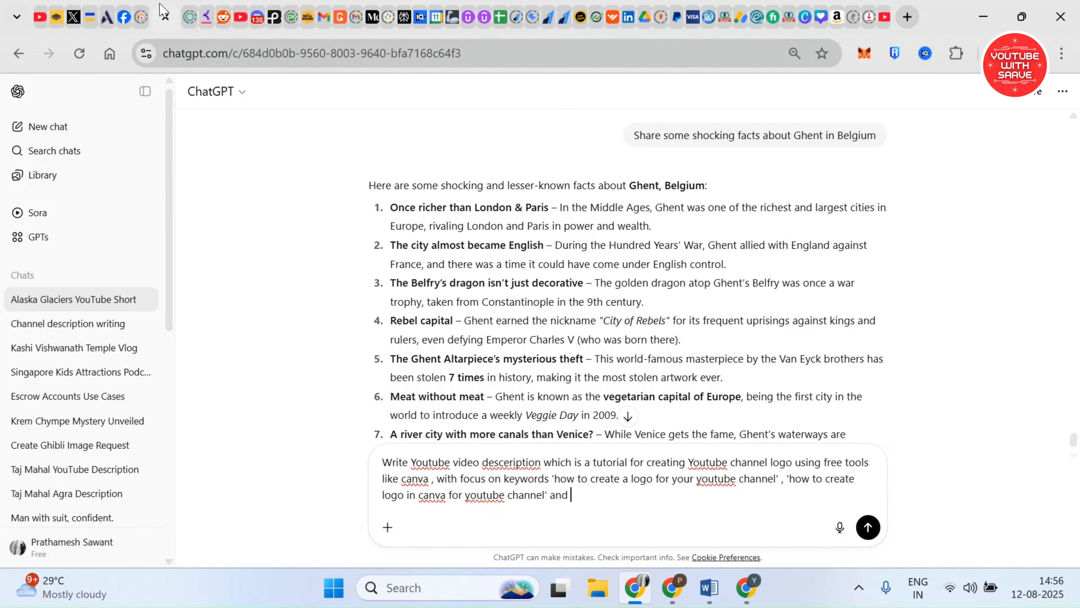
# Go back to vidIQ, show the related keywords for "create logo for youtube channel" and sort them by overall score
pyautogui.click(39, 5)
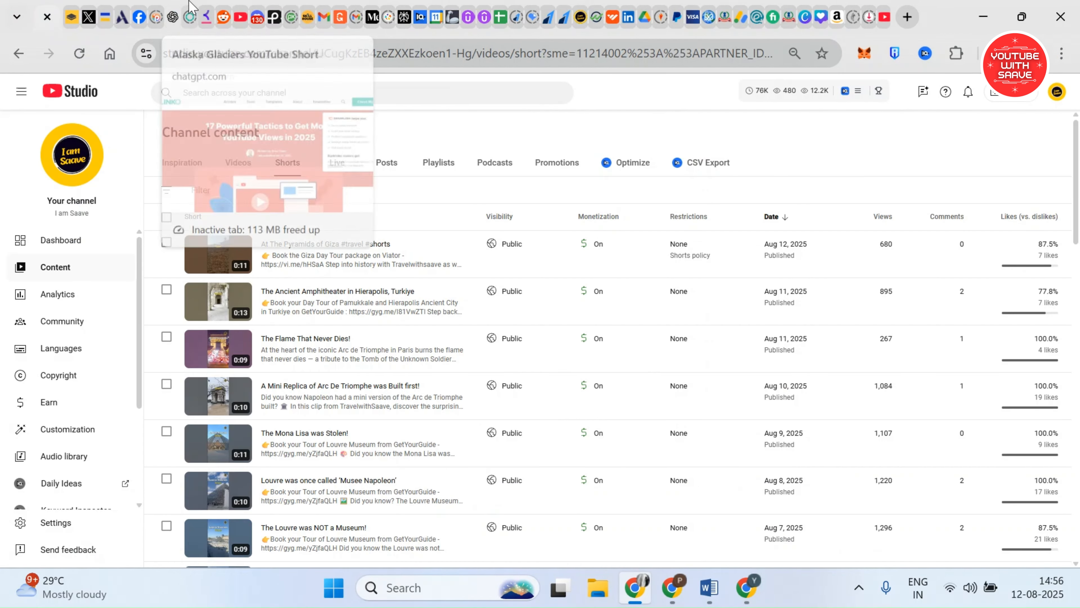
pyautogui.click(178, 5)
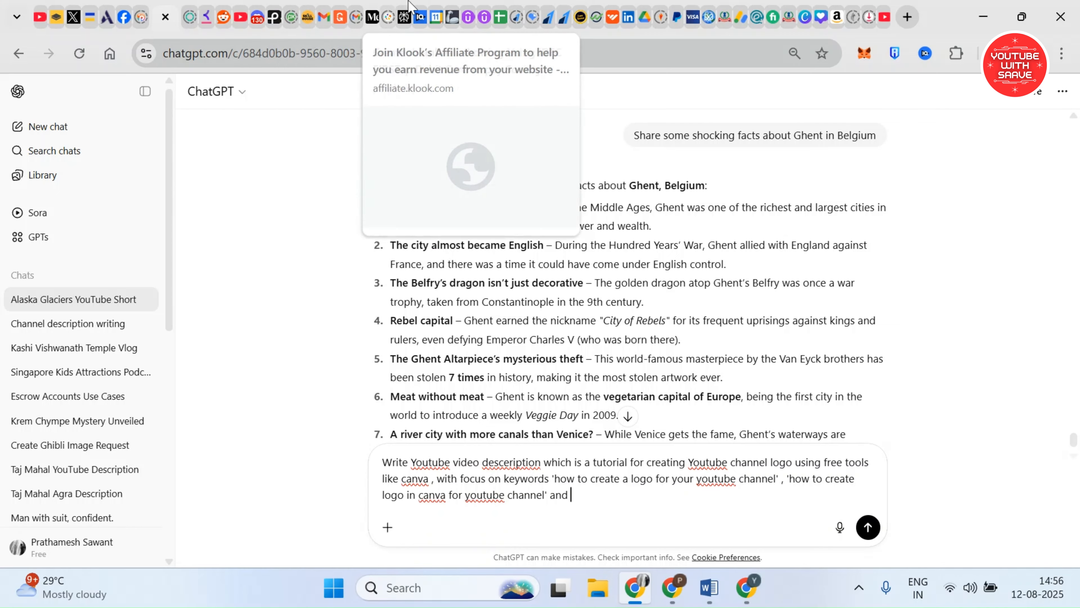
pyautogui.click(418, 6)
pyautogui.scroll(-8, 314, 386)
pyautogui.scroll(10, 393, 386)
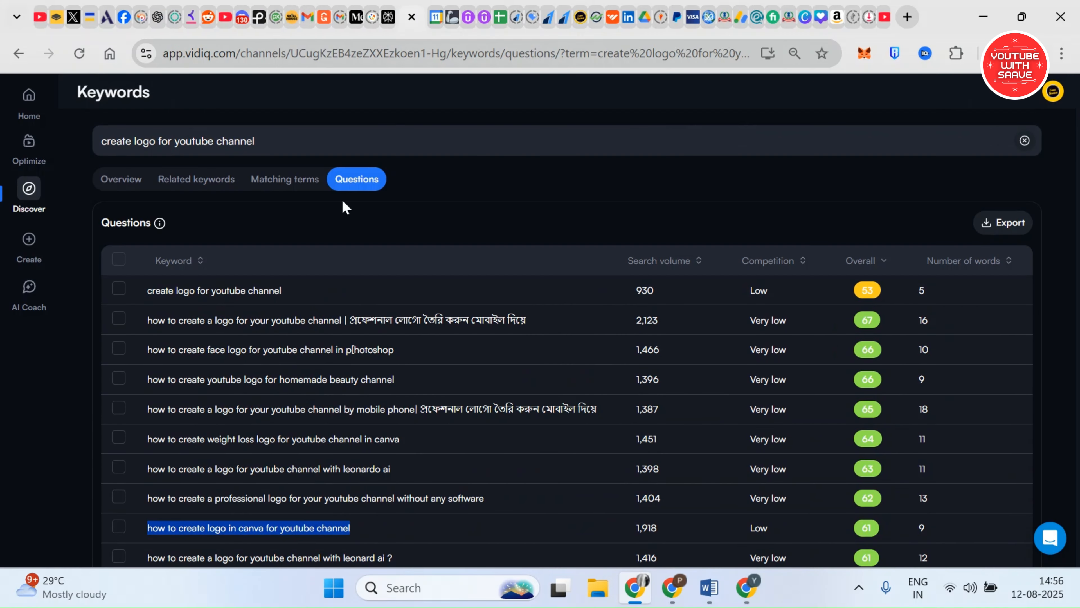
pyautogui.click(276, 195)
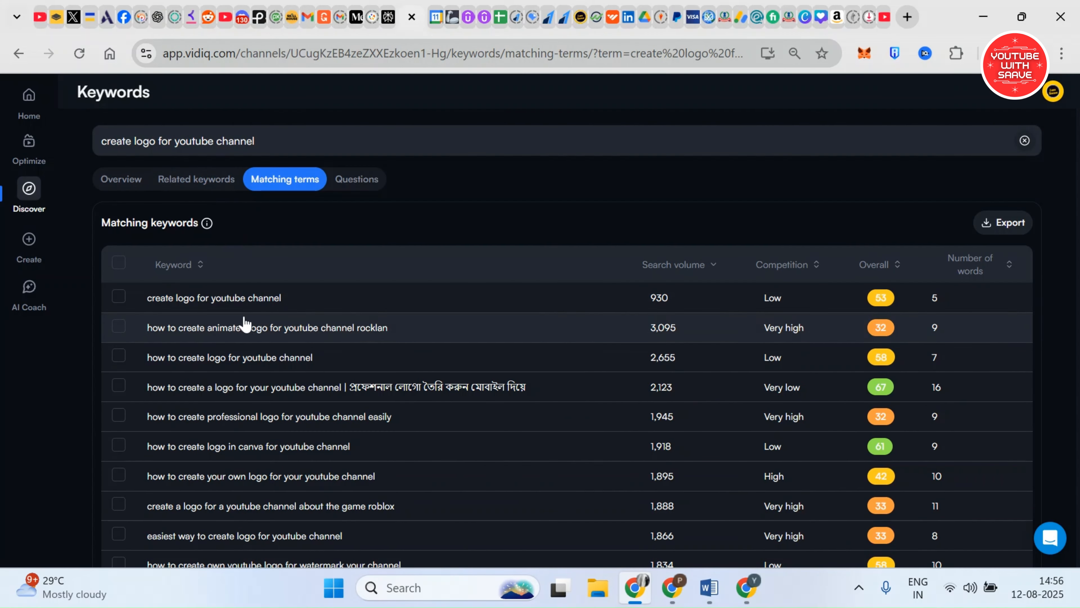
pyautogui.click(131, 191)
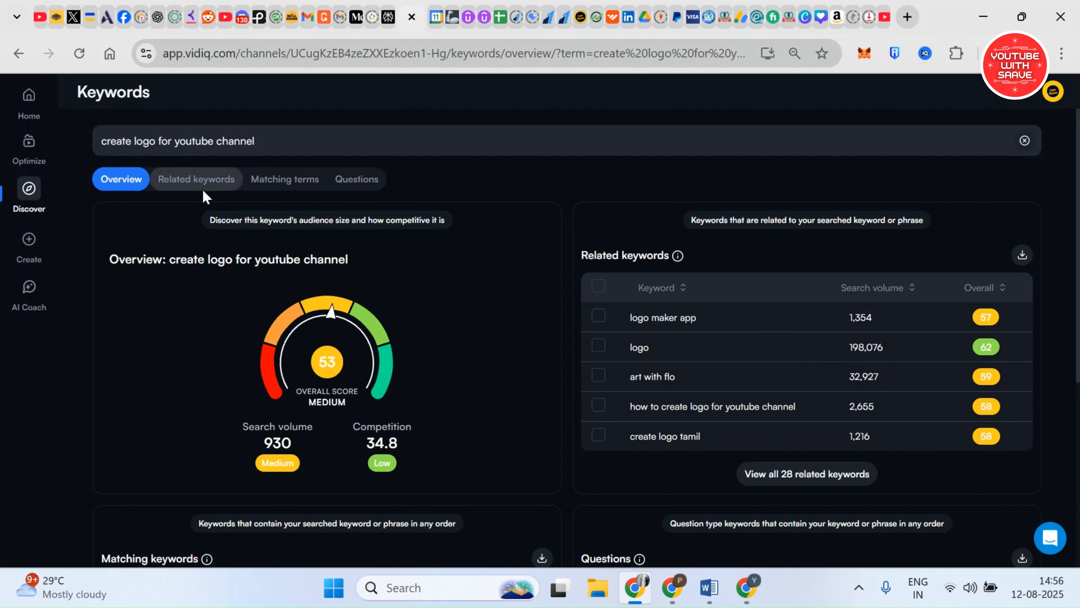
pyautogui.click(200, 181)
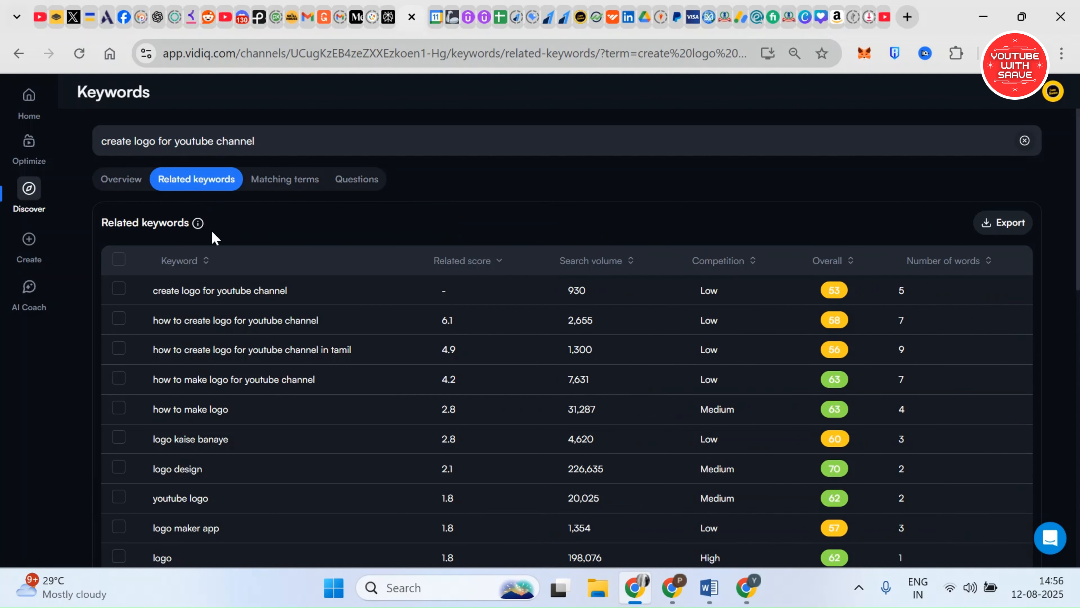
pyautogui.click(828, 261)
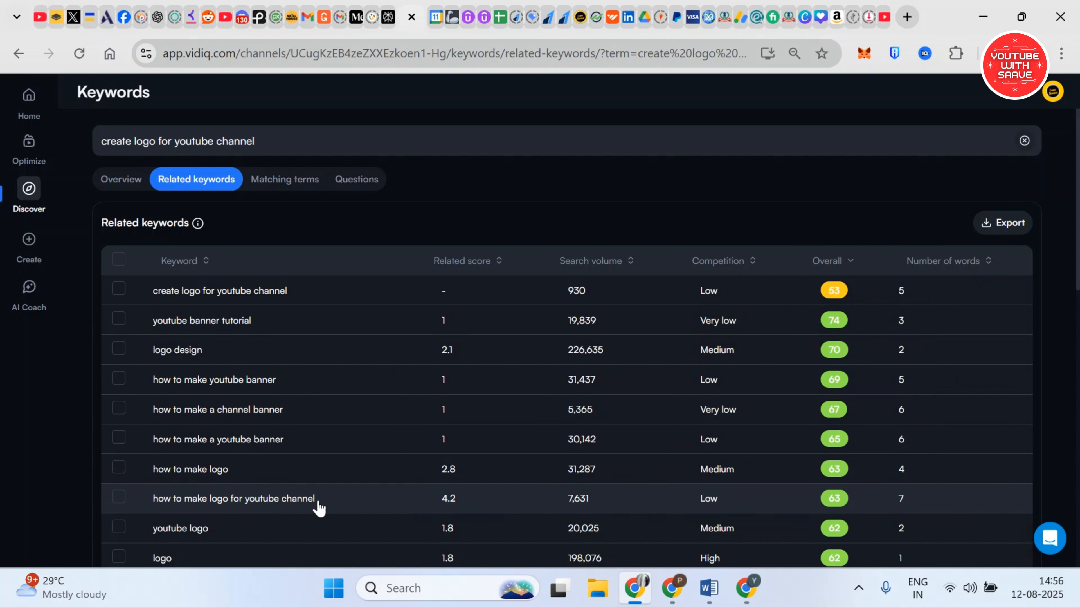
# Pick the related keyword "youtube logo" and add it in quotes as the last keyword of the ChatGPT prompt
pyautogui.moveTo(318, 506); pyautogui.dragTo(152, 509)
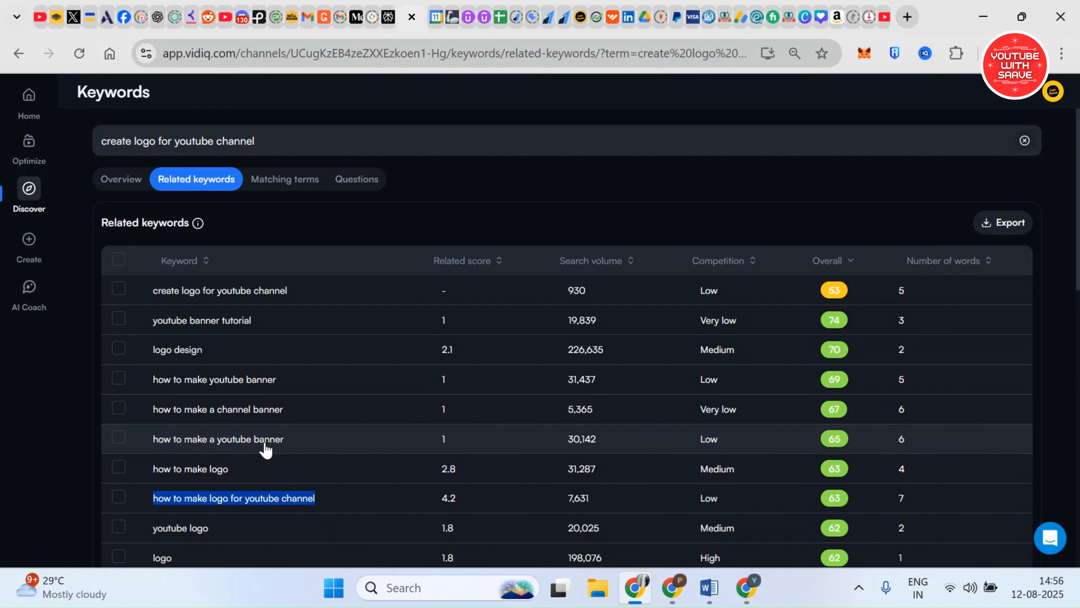
pyautogui.moveTo(210, 529); pyautogui.dragTo(159, 538)
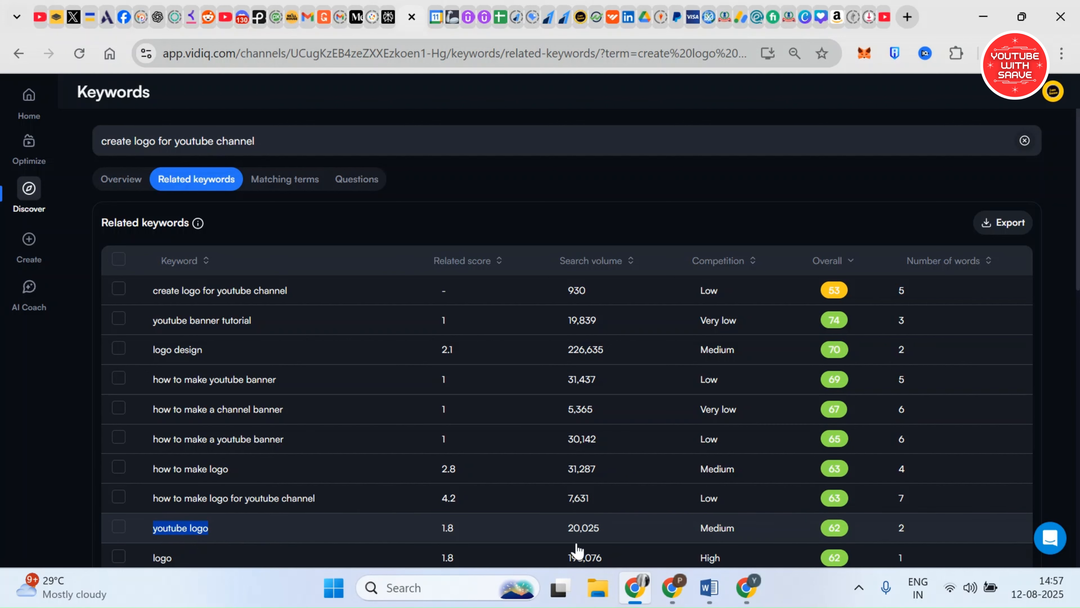
pyautogui.click(159, 6)
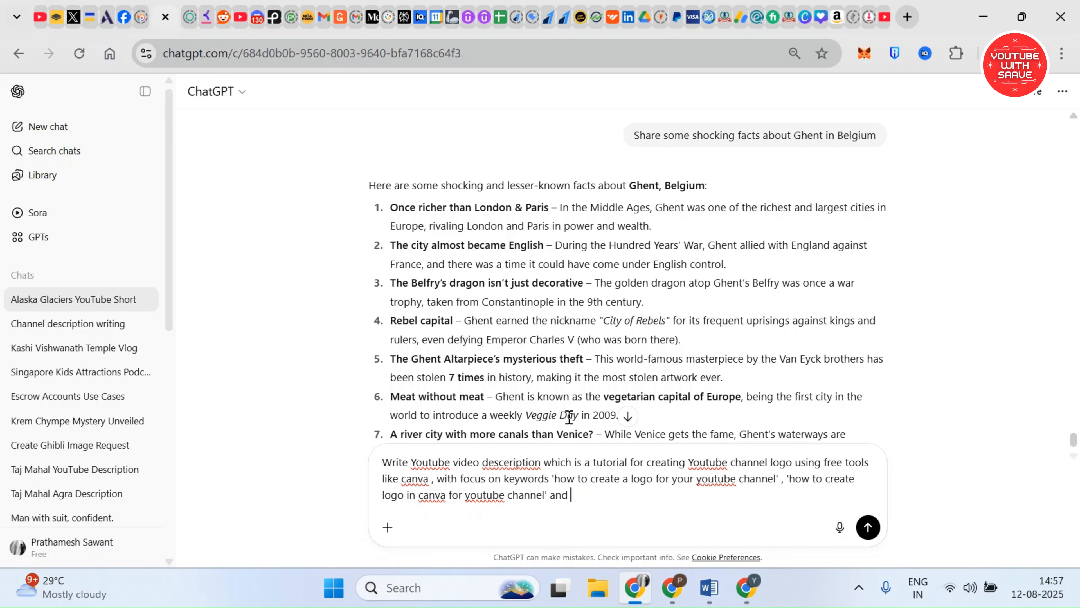
pyautogui.write("'youtube logo'")
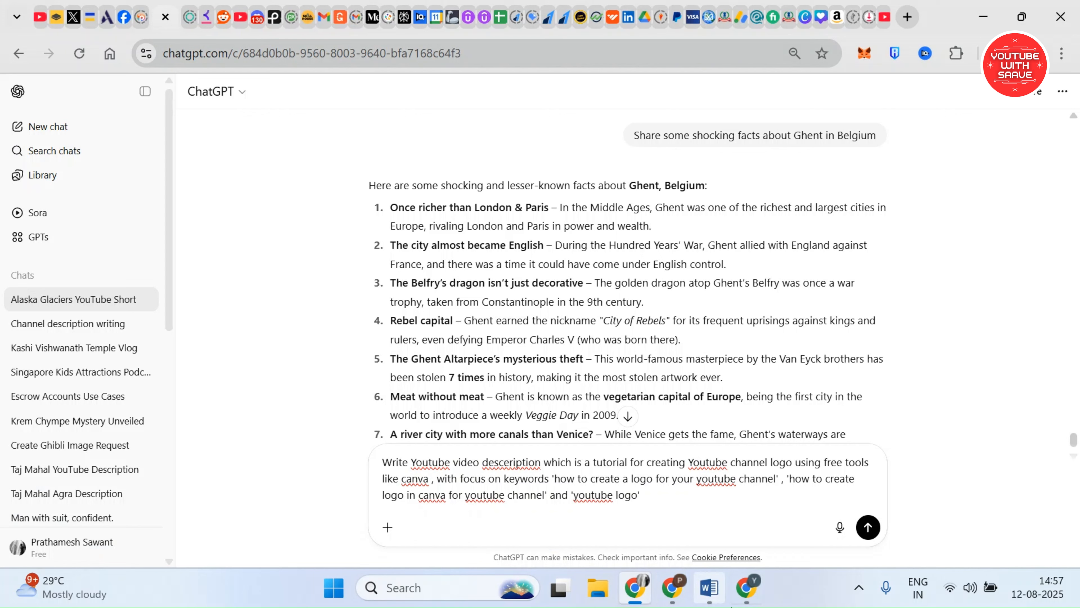
# Check the video's description field in YouTube Studio, and submit the finished description prompt in ChatGPT
pyautogui.click(747, 587)
pyautogui.scroll(-1, 391, 377)
pyautogui.scroll(15, 391, 376)
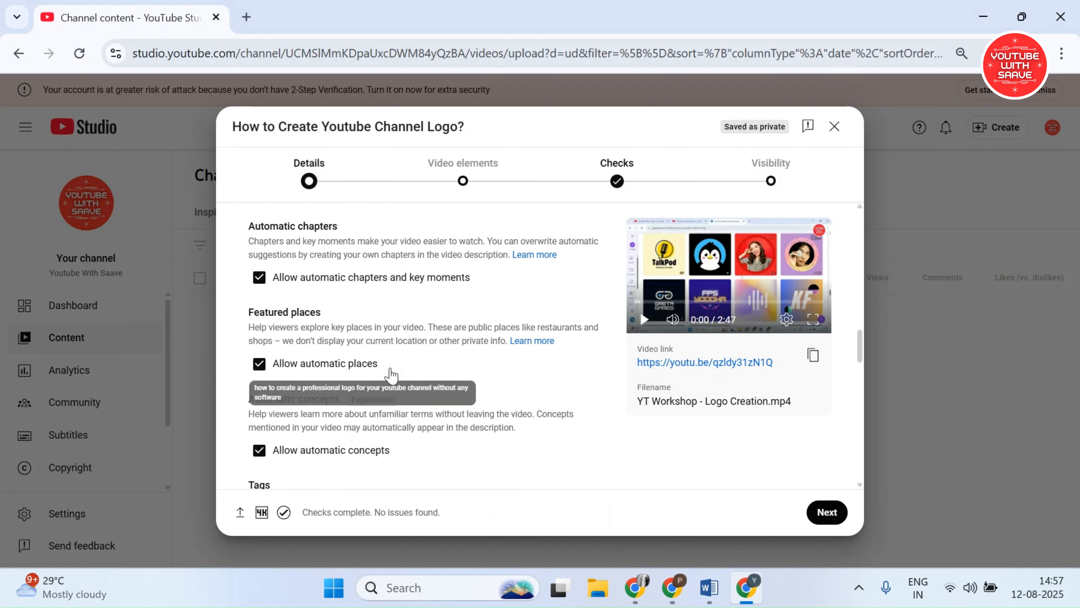
pyautogui.scroll(5, 369, 357)
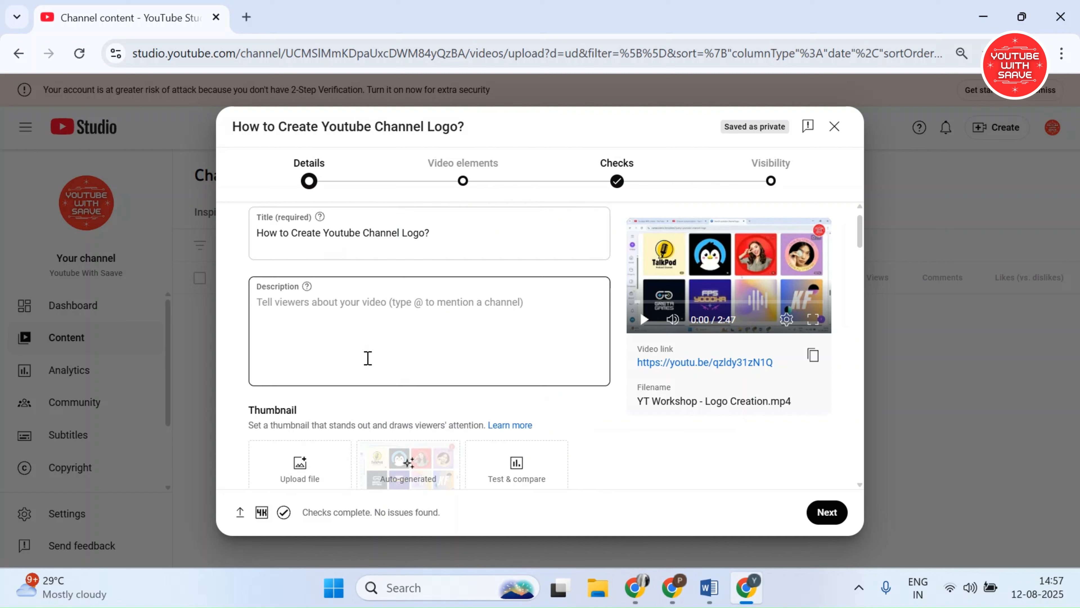
pyautogui.click(344, 315)
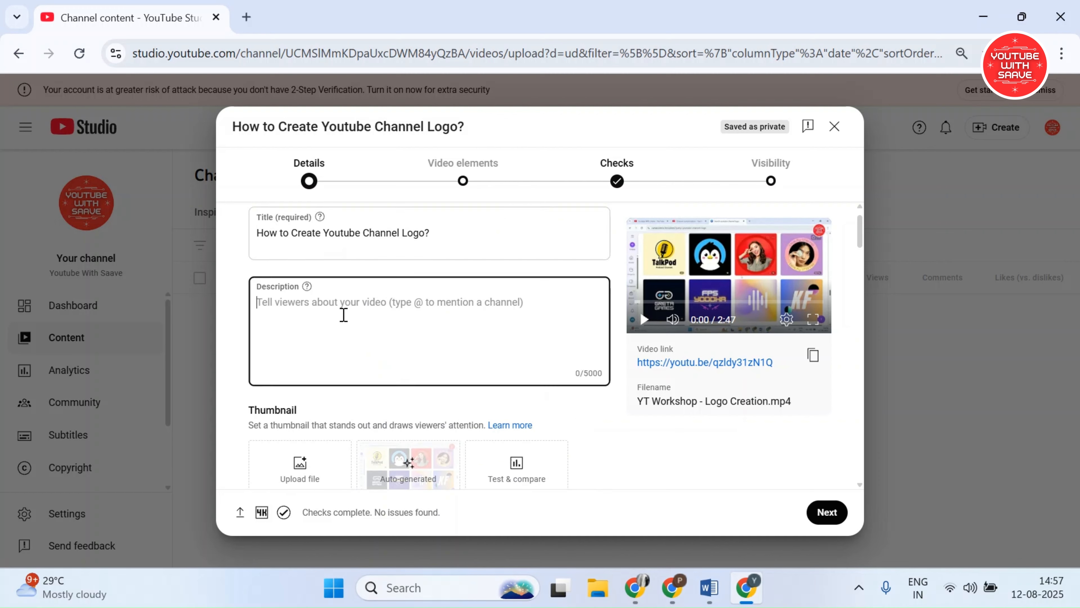
pyautogui.click(650, 602)
pyautogui.press('Return')
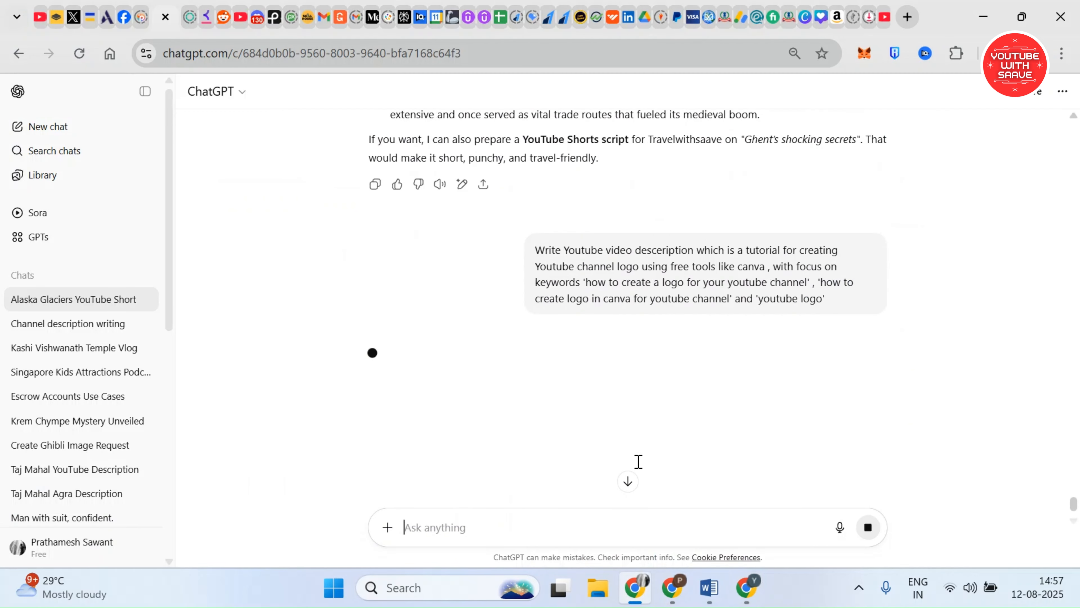
# Generate thumbnails in vidIQ from 'Create a Youtube Video thumbnail which showcases step-by-step process on how to create youtube channel logo using Canva free version'
pyautogui.click(421, 17)
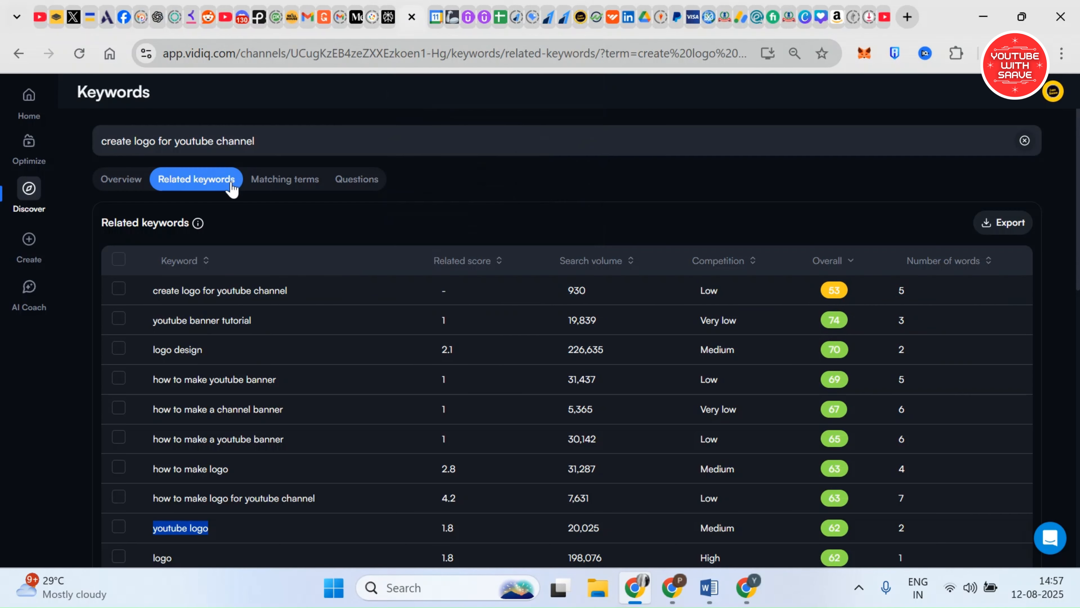
pyautogui.moveTo(29, 239)
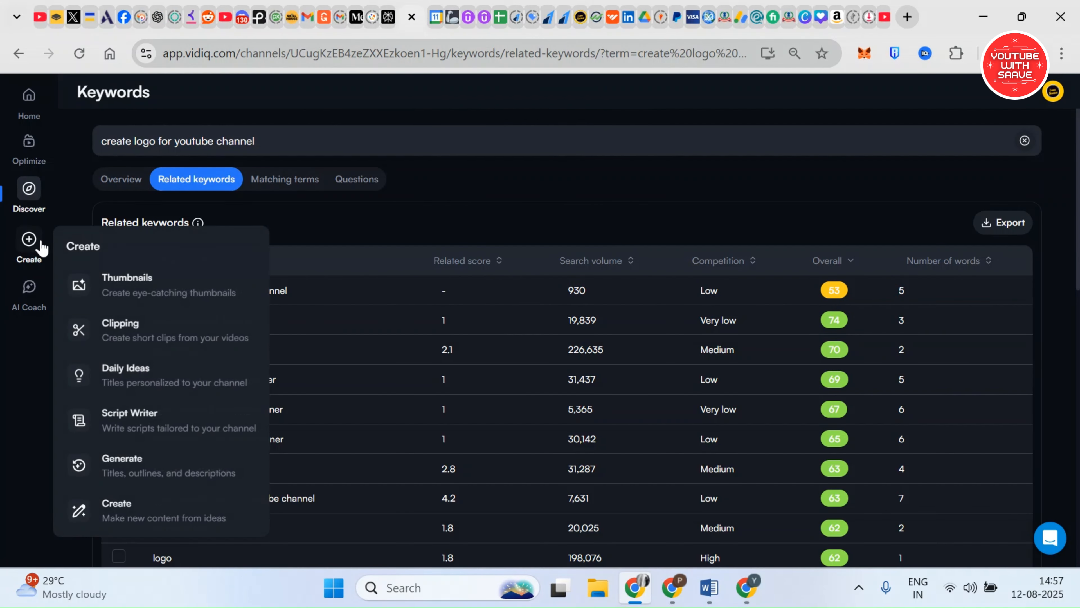
pyautogui.click(130, 301)
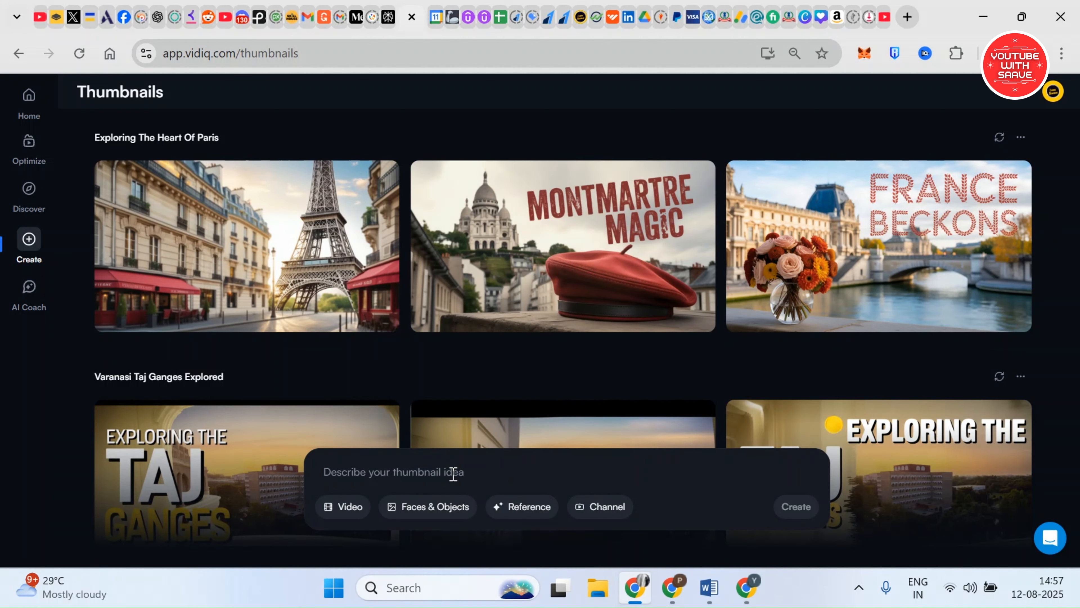
pyautogui.write('Create a Youtube Video thumbnail which showcases how to create')
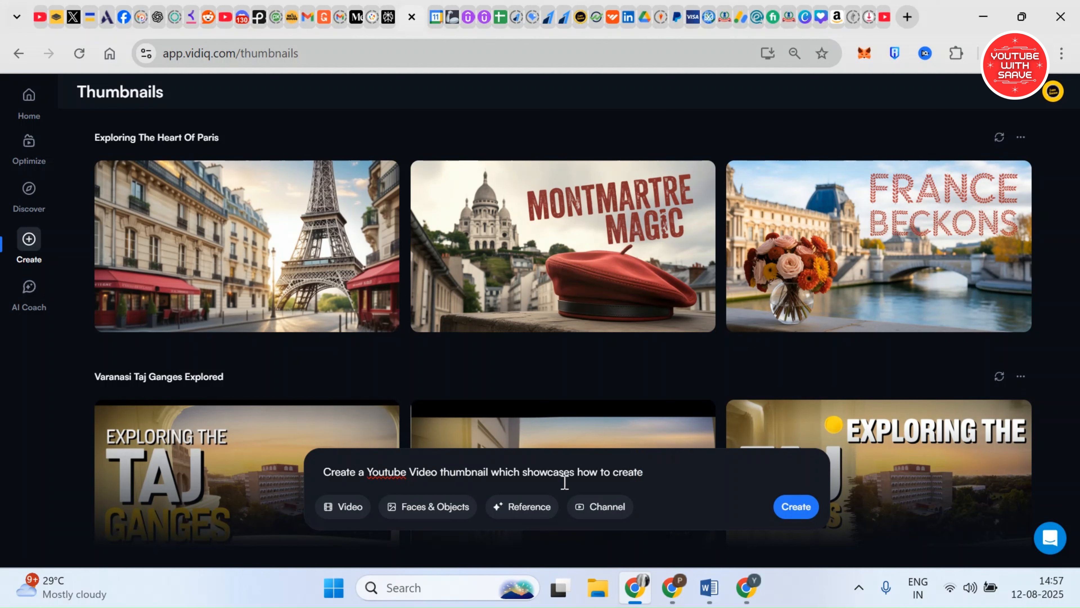
pyautogui.write('step-by')
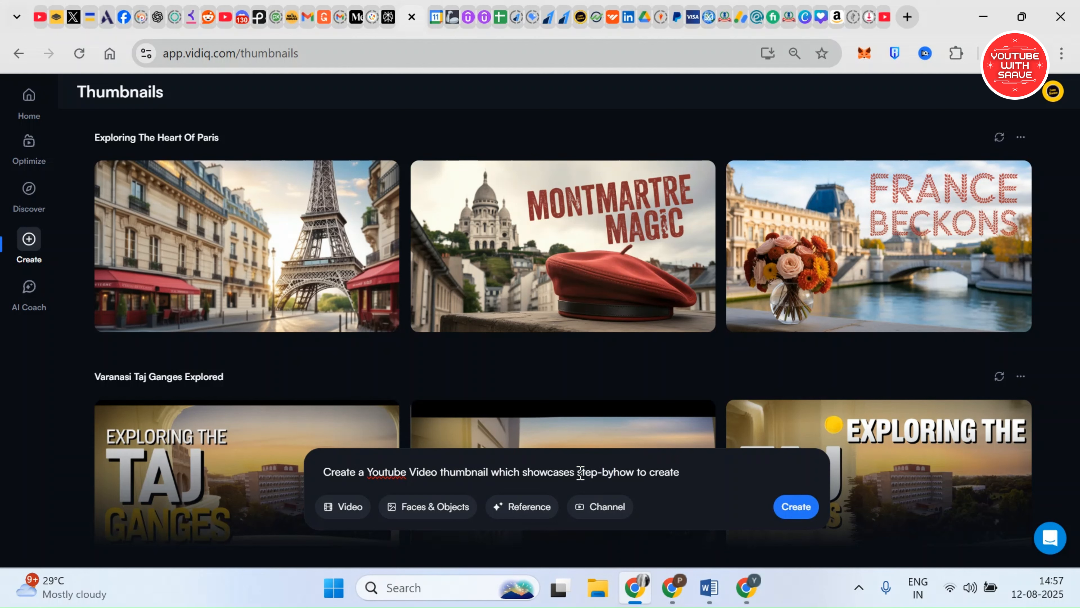
pyautogui.write('-step process on how to create yo')
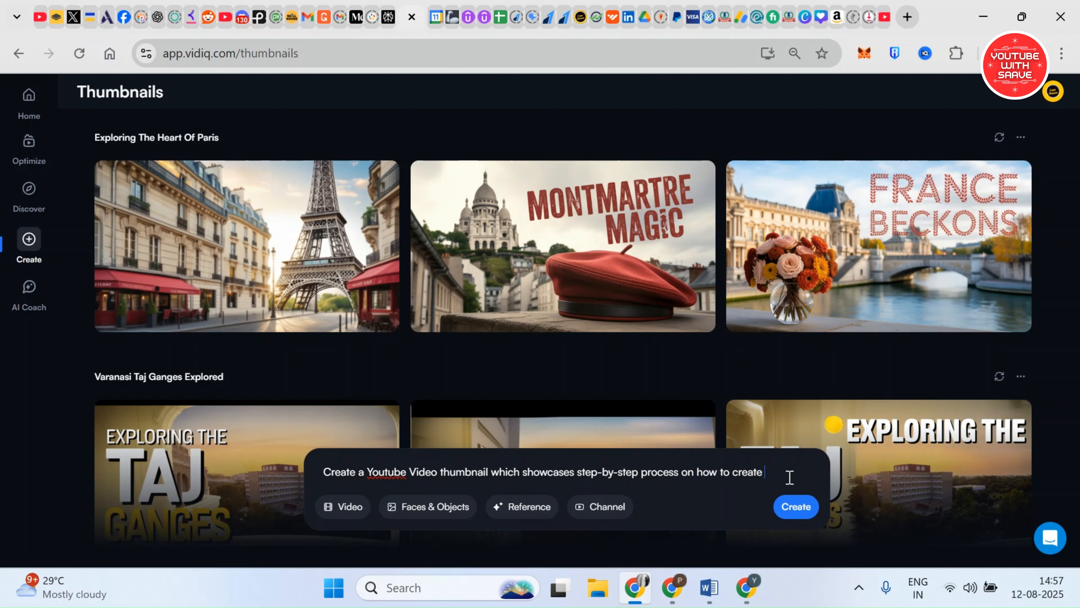
pyautogui.write('utube channel logo using Canva free version')
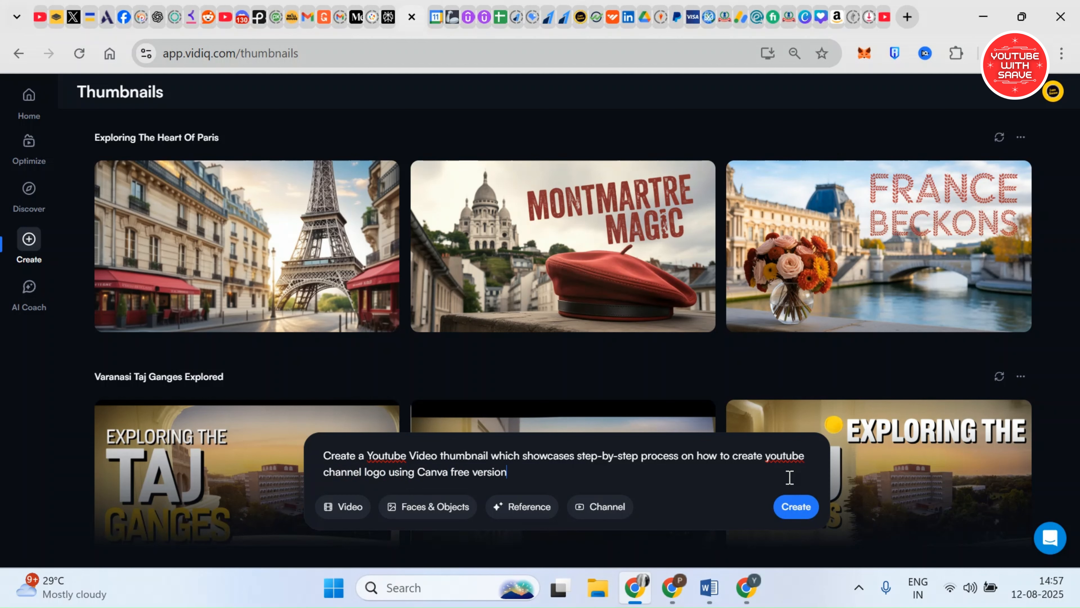
pyautogui.press('Return')
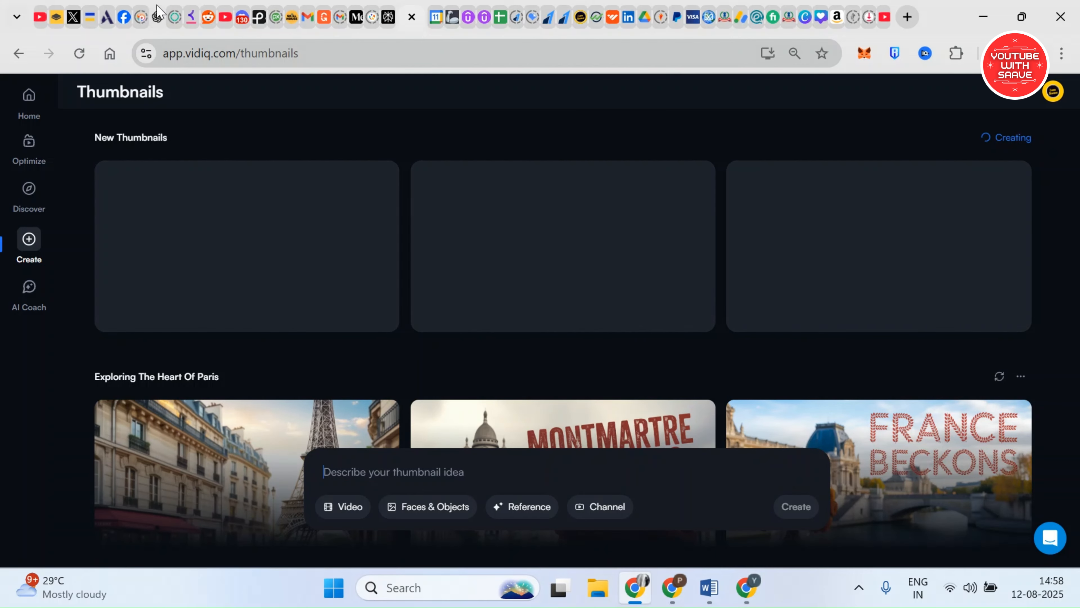
# Return to ChatGPT and copy the generated video description, from 'Learn how to create' through the hashtags
pyautogui.click(158, 17)
pyautogui.scroll(3, 492, 312)
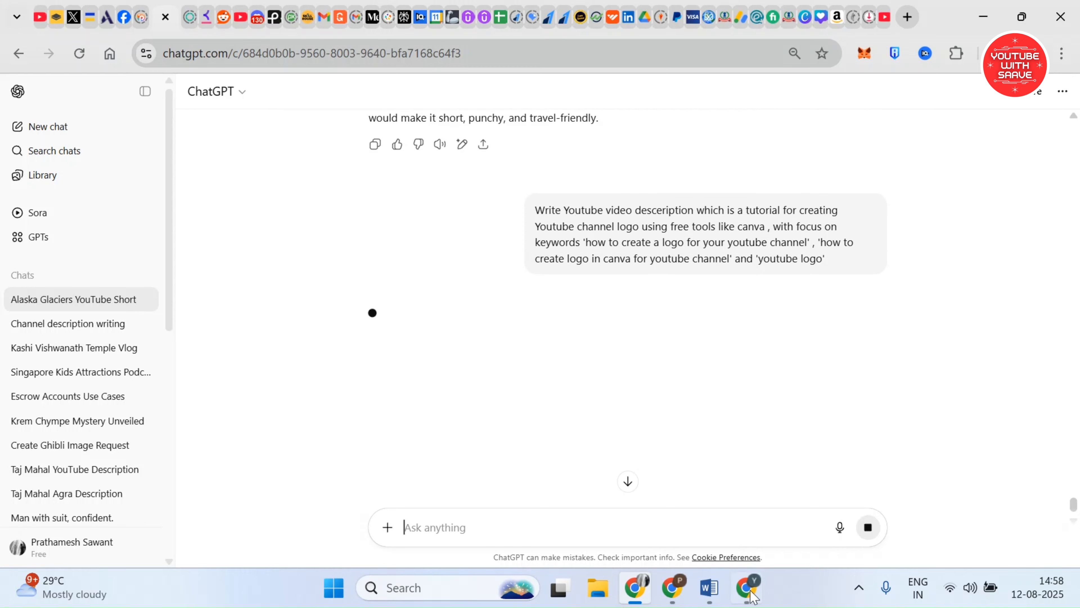
pyautogui.click(749, 589)
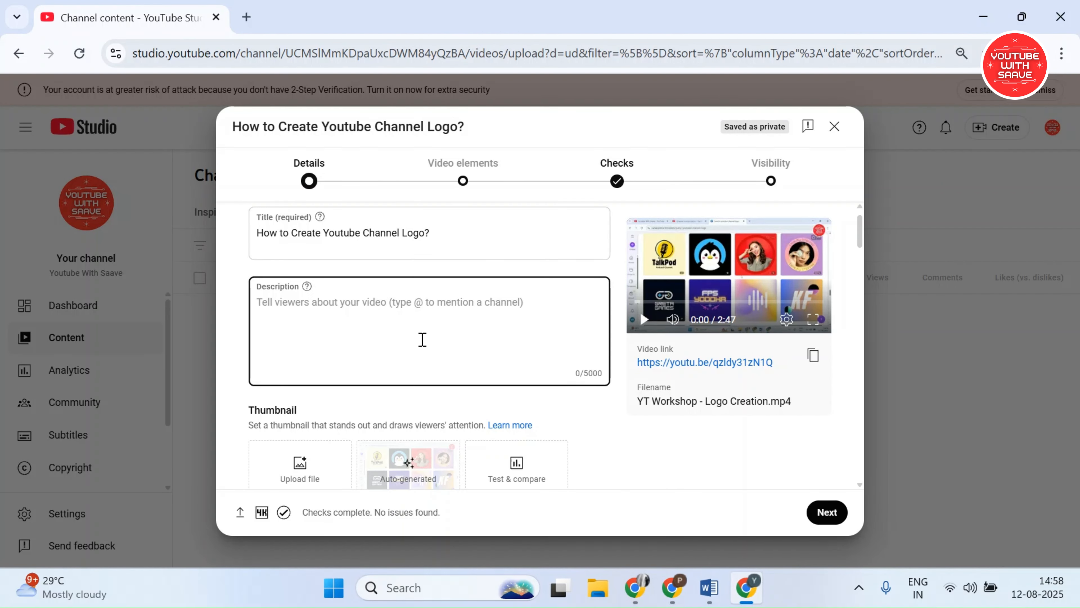
pyautogui.click(636, 595)
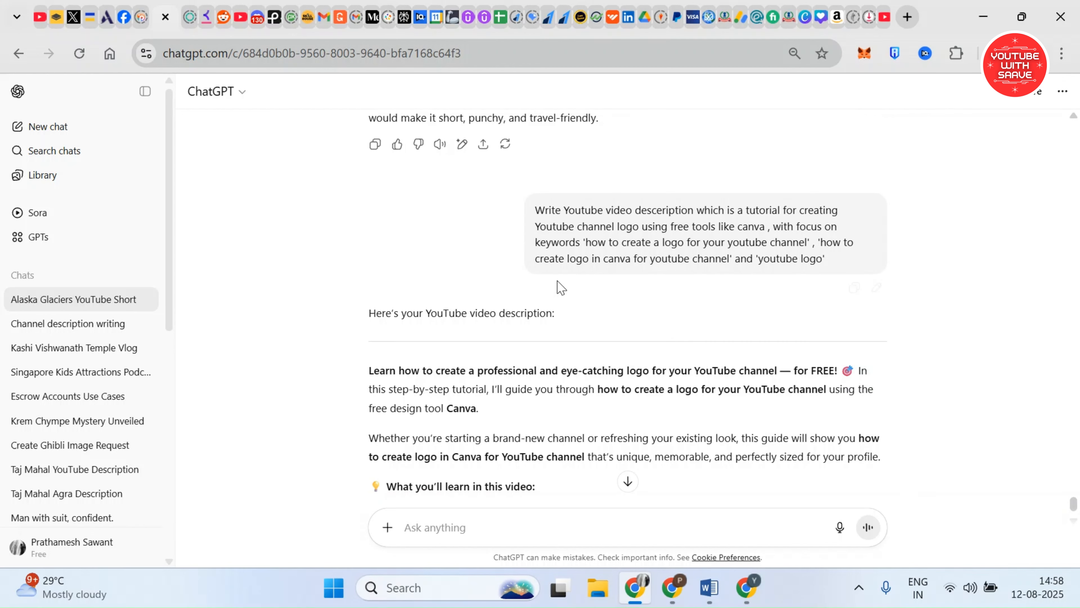
pyautogui.scroll(-4, 561, 288)
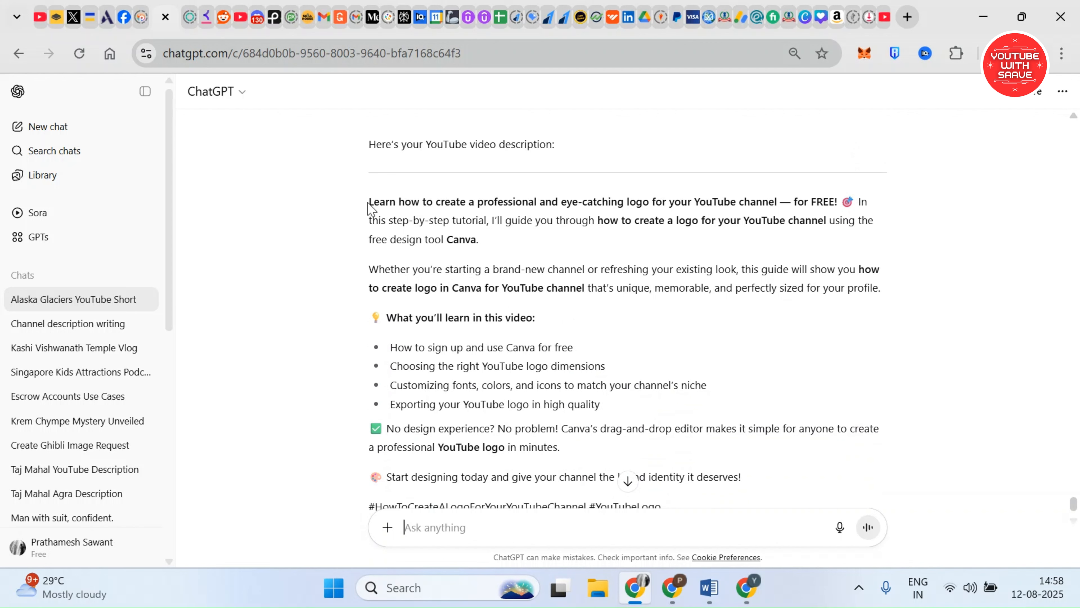
pyautogui.scroll(-2, 380, 267)
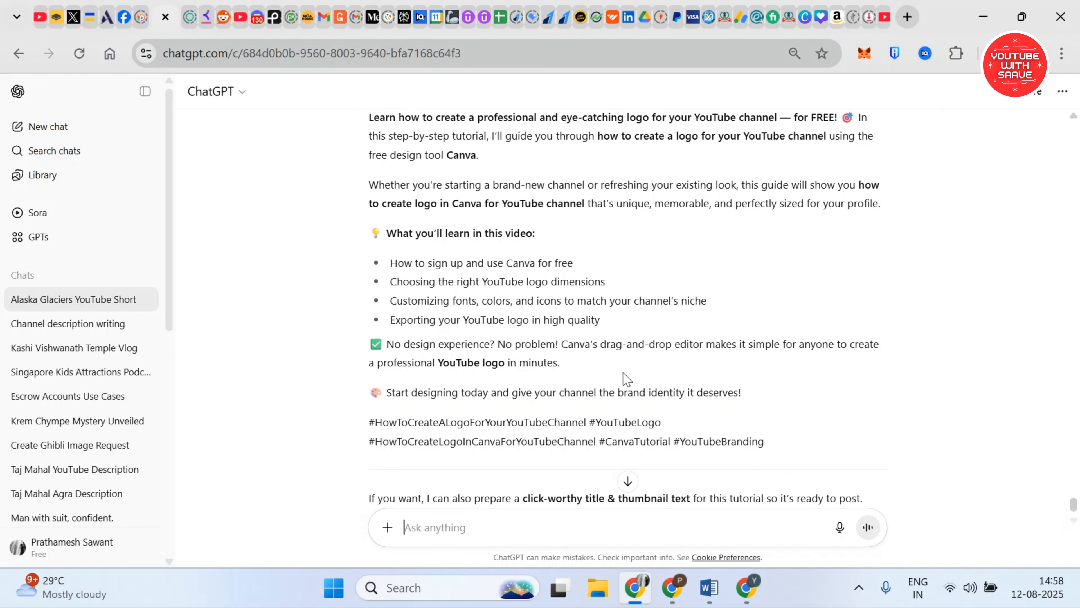
pyautogui.scroll(-2, 626, 379)
pyautogui.moveTo(784, 362); pyautogui.dragTo(371, 204)
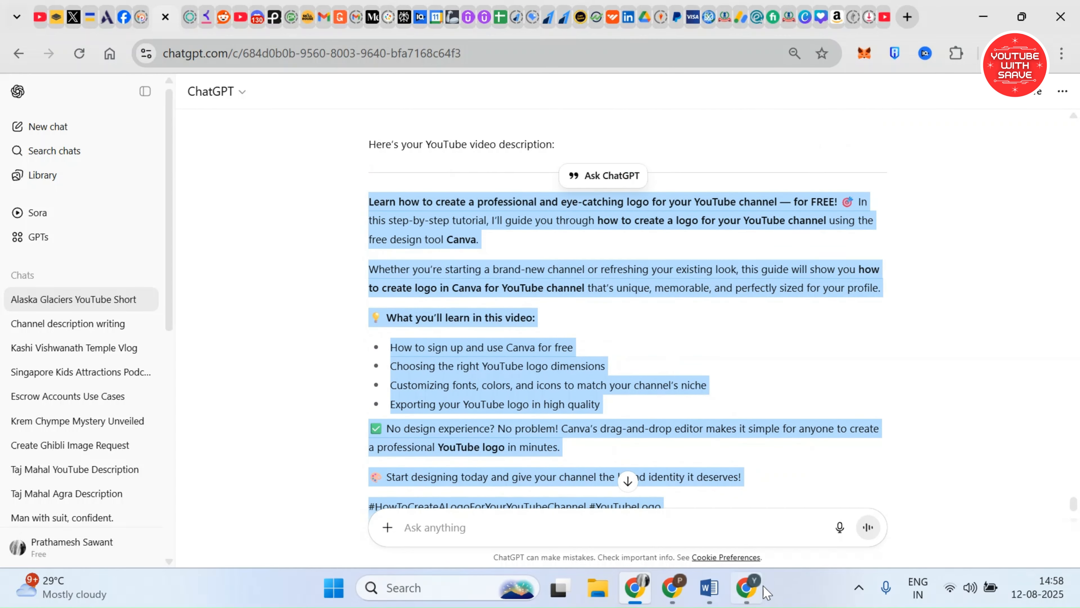
# Paste the copied text into the video's description in YouTube Studio and start a new paragraph before 'In this step-by-step tutorial'
pyautogui.click(746, 587)
pyautogui.click(344, 317)
pyautogui.hotkey('ctrl', 'v')
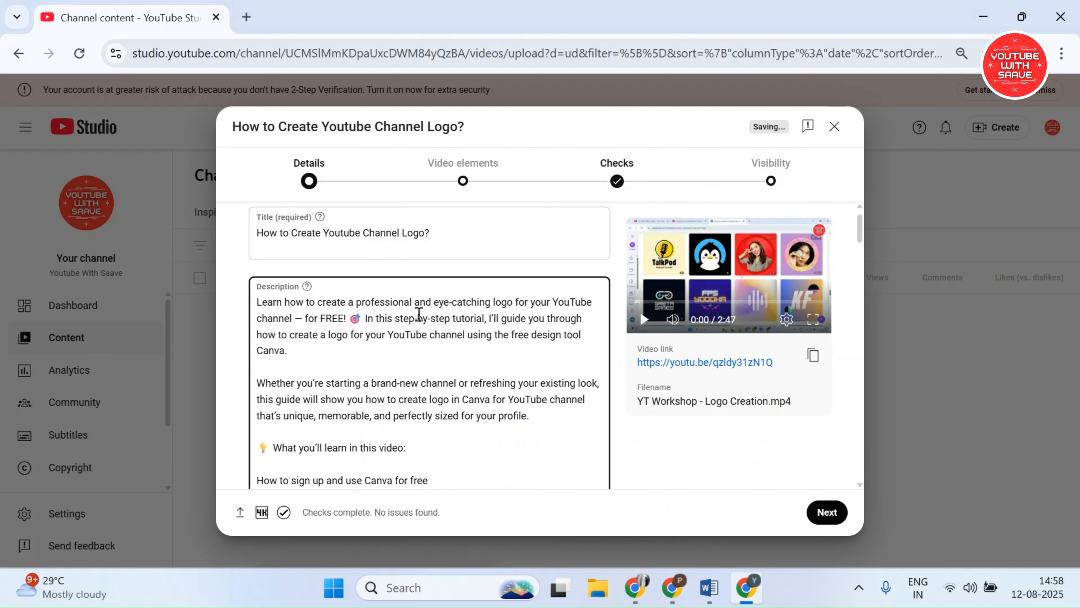
pyautogui.press('Return')
pyautogui.press('Return')
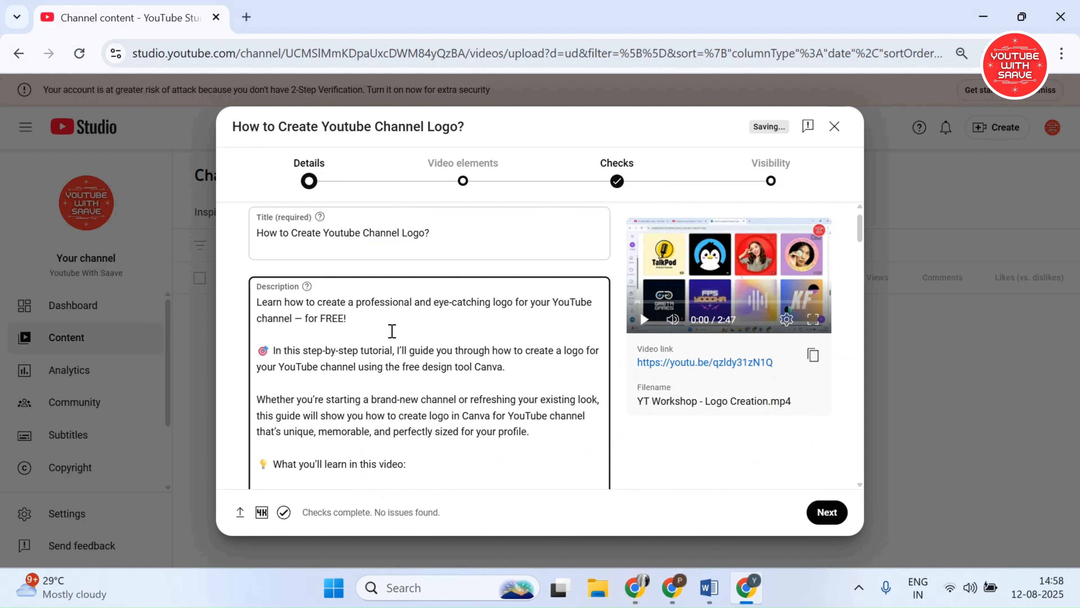
# Format the four 'What you'll learn in this video' lines as a dashed list and remove the blank lines between them
pyautogui.scroll(-4, 396, 353)
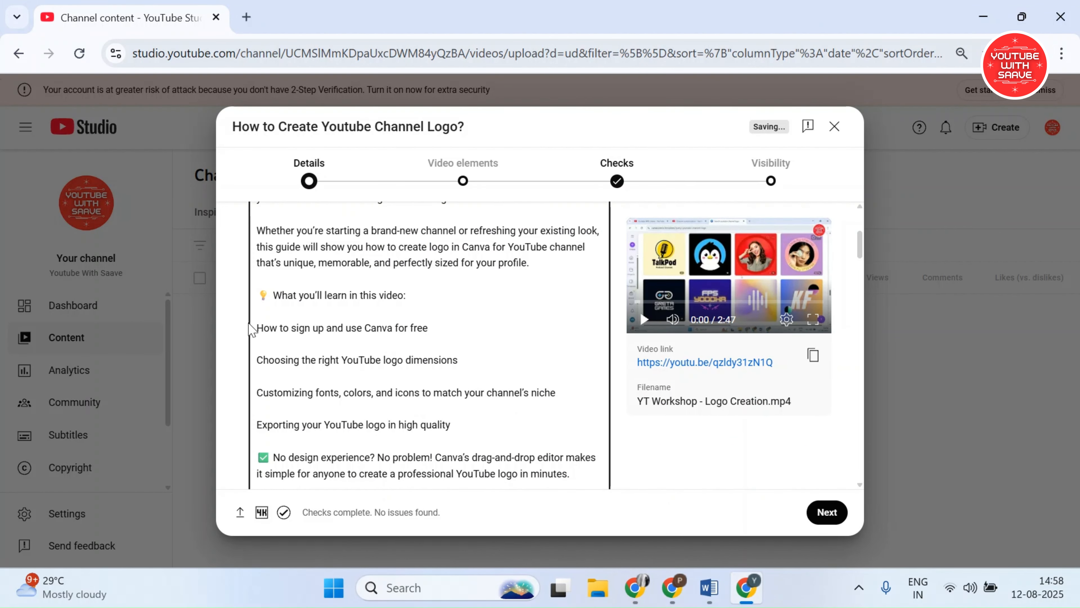
pyautogui.write('-')
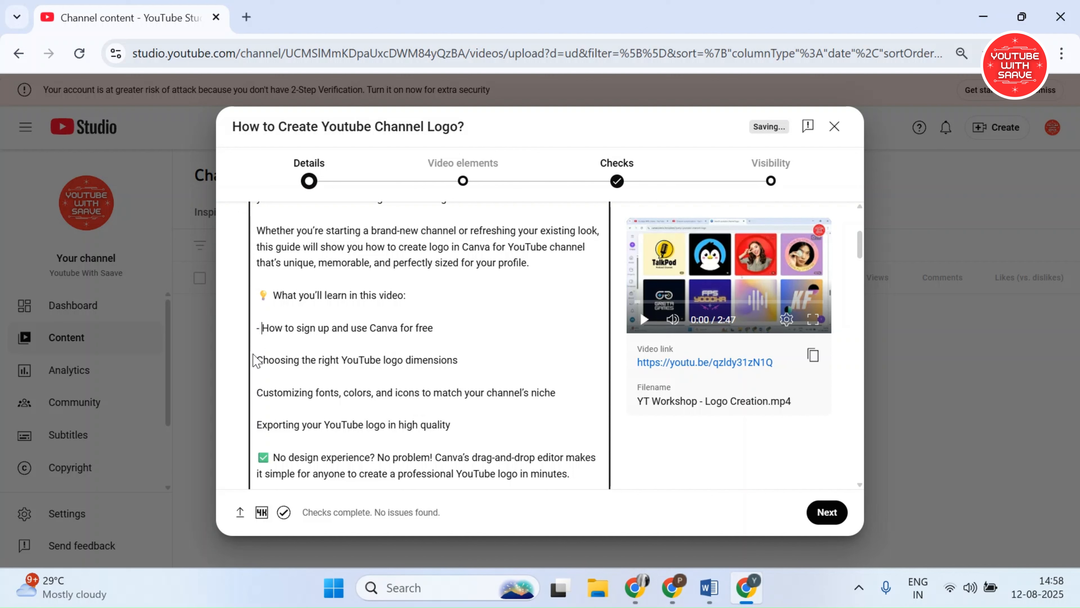
pyautogui.click(258, 361)
pyautogui.write('-')
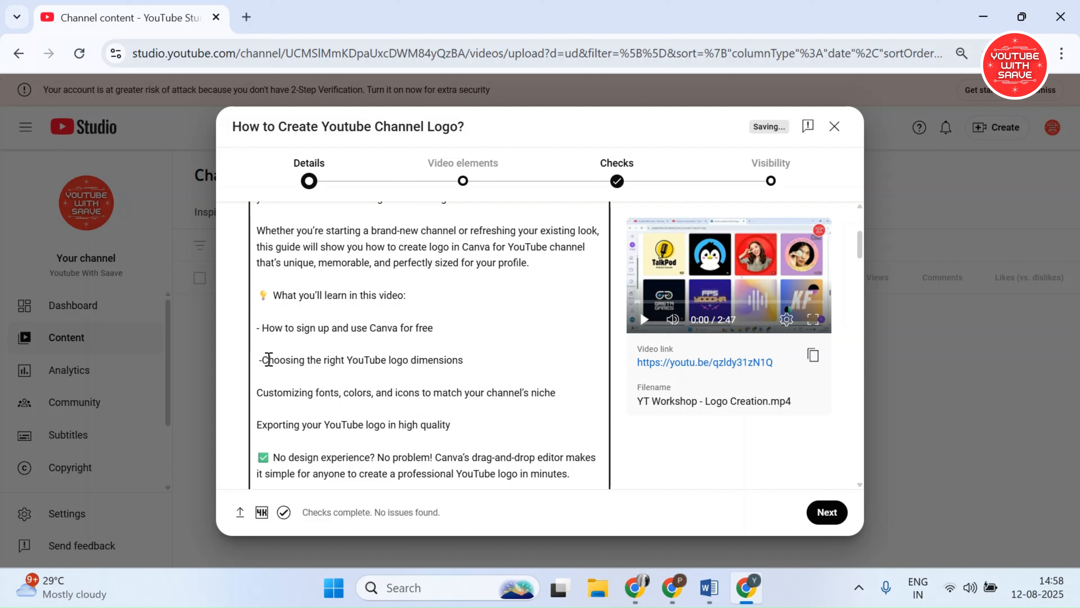
pyautogui.press('BackSpace')
pyautogui.press('BackSpace')
pyautogui.write('-')
pyautogui.press('Delete')
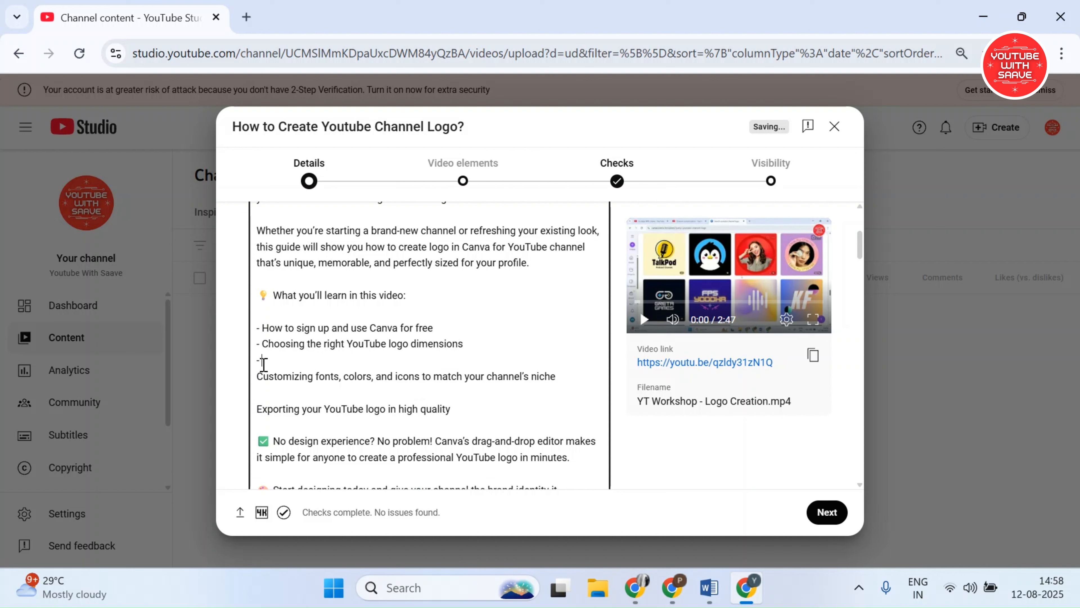
pyautogui.press('Delete')
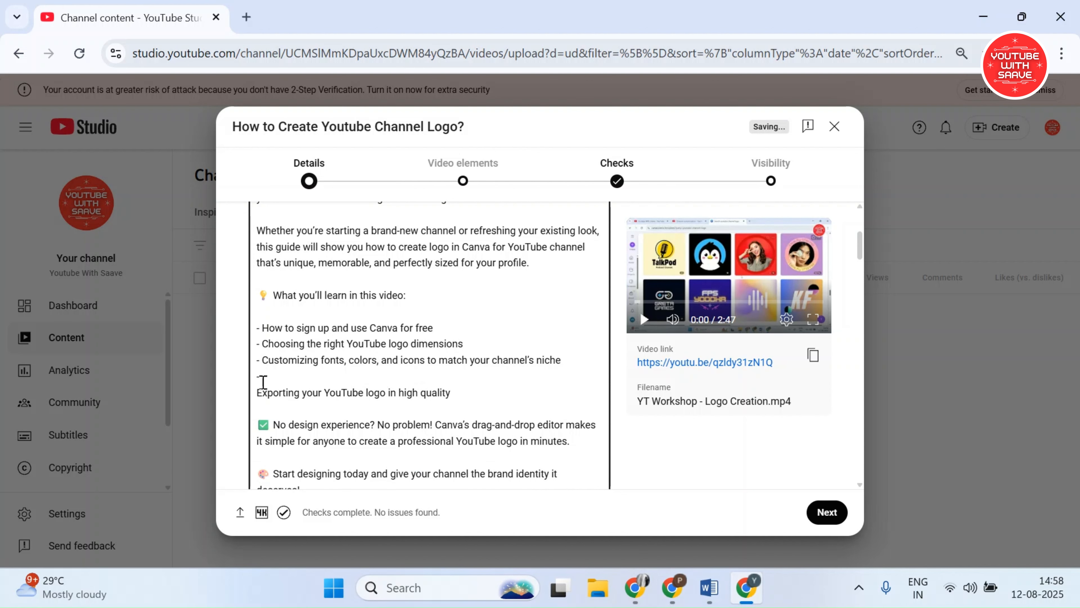
pyautogui.press('Delete')
# Add the hashtag #YoutubeWithSaave to the end of the description's hashtags
pyautogui.scroll(-6, 393, 345)
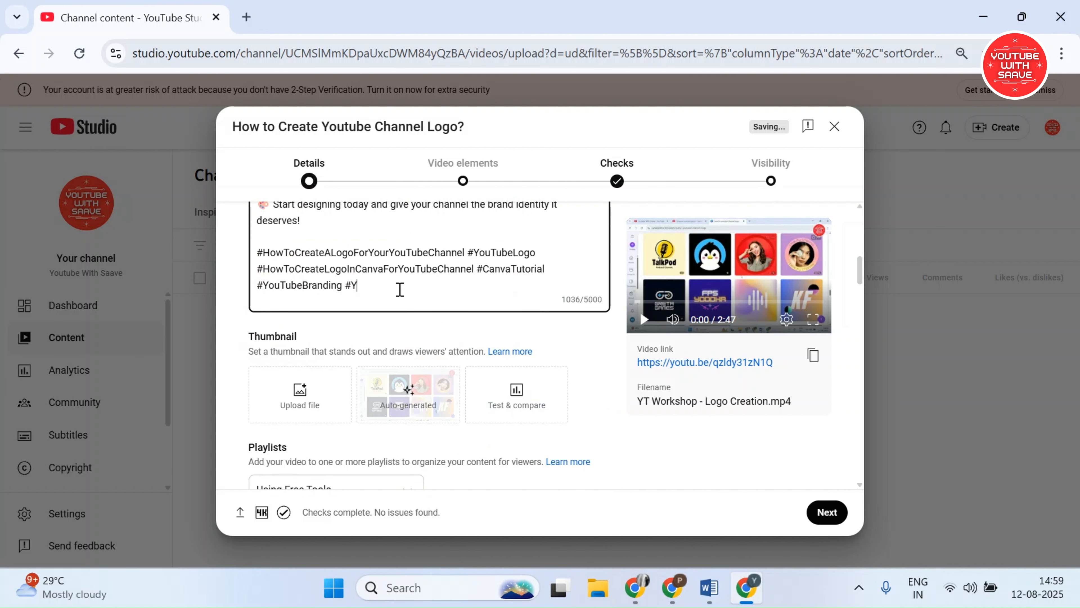
pyautogui.write('ou')
pyautogui.write('tubeWithSaave')
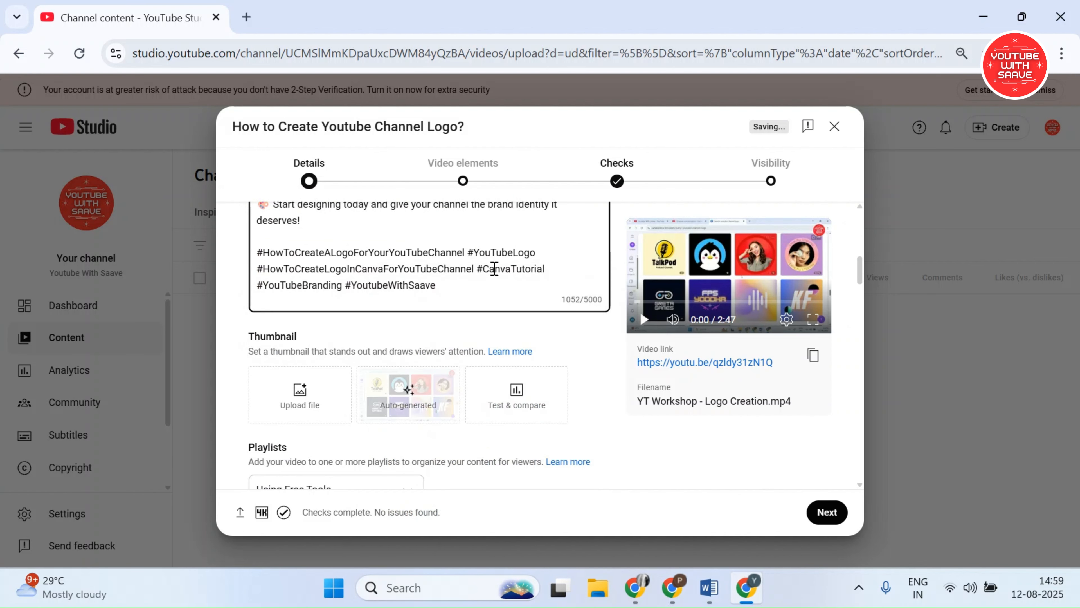
# Review the remaining video details, and download the 'Make Your Logo' thumbnail from vidIQ
pyautogui.scroll(-15, 494, 269)
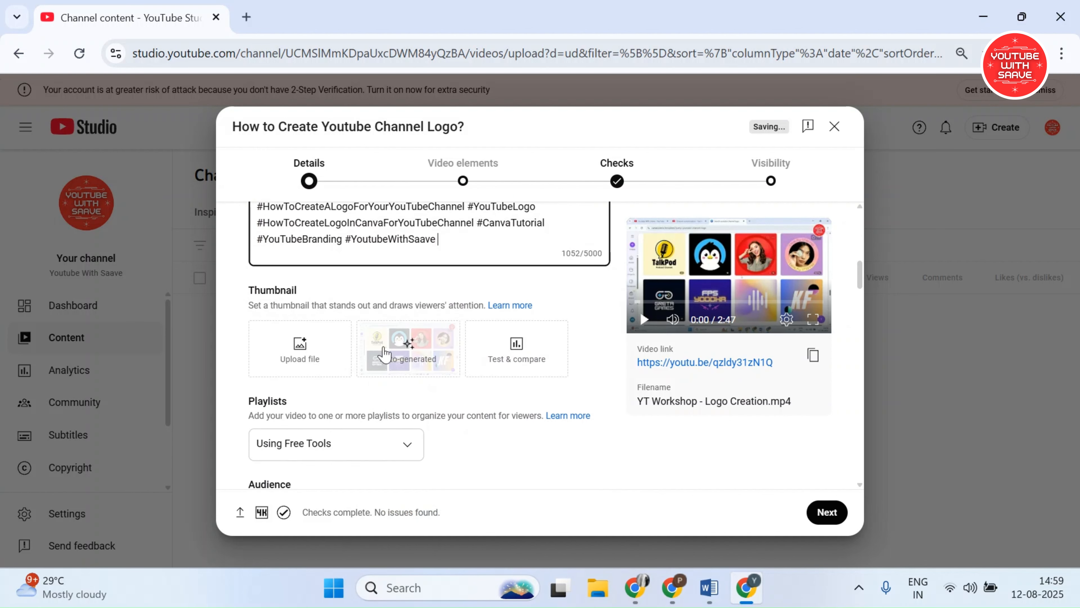
pyautogui.scroll(4, 537, 386)
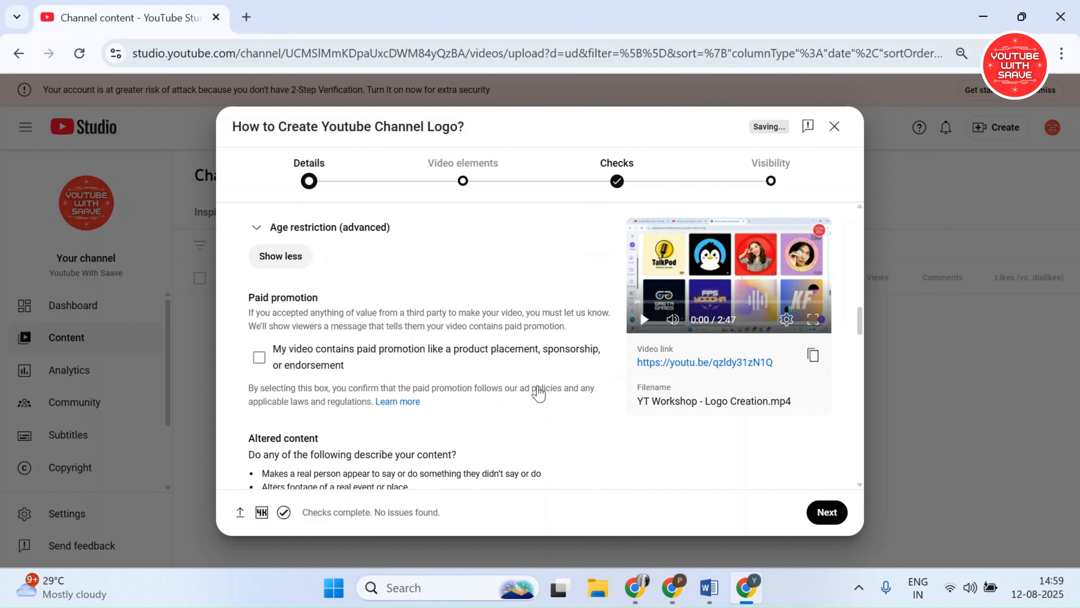
pyautogui.scroll(-10, 535, 391)
pyautogui.scroll(-1, 535, 399)
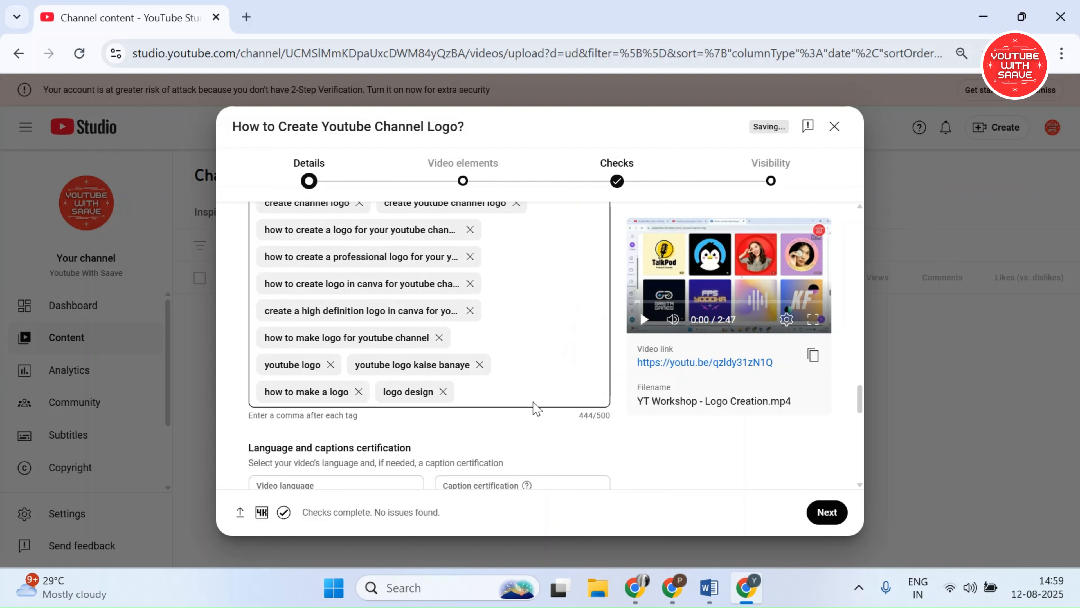
pyautogui.scroll(10, 523, 398)
pyautogui.click(635, 587)
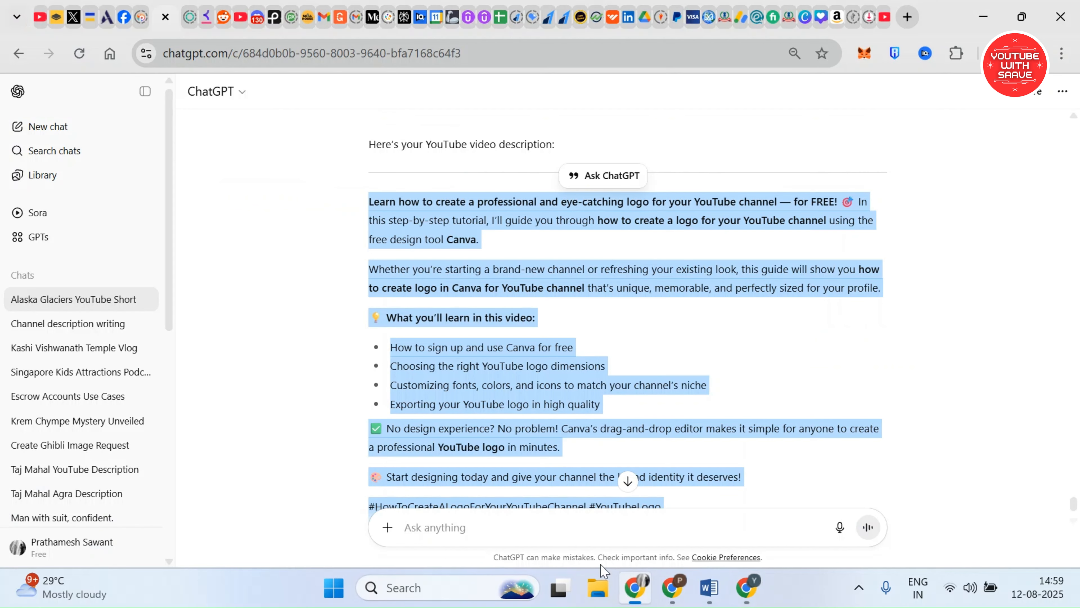
pyautogui.click(421, 13)
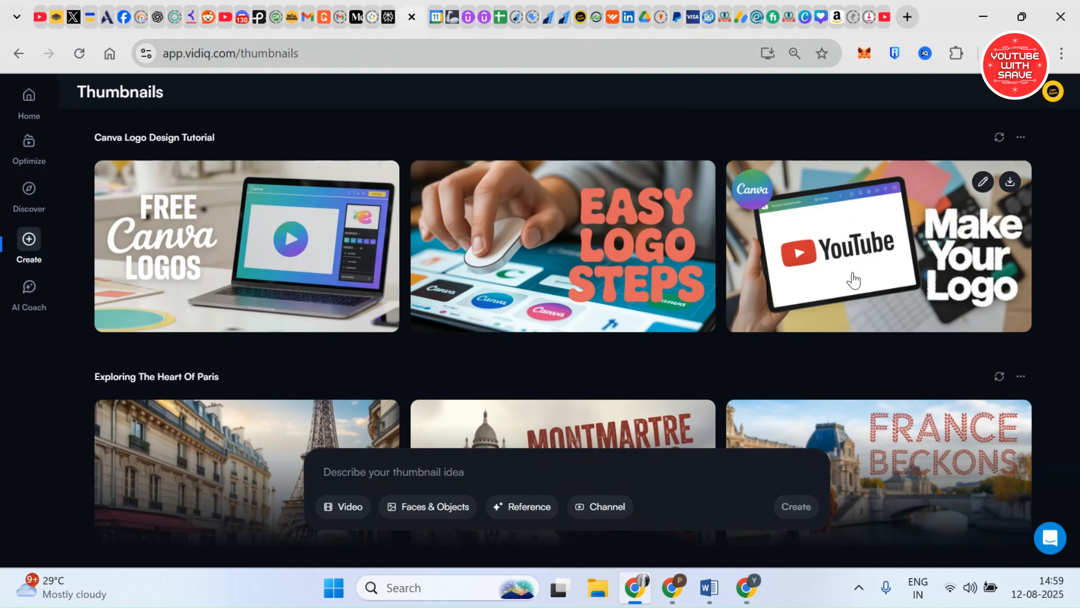
pyautogui.click(1010, 181)
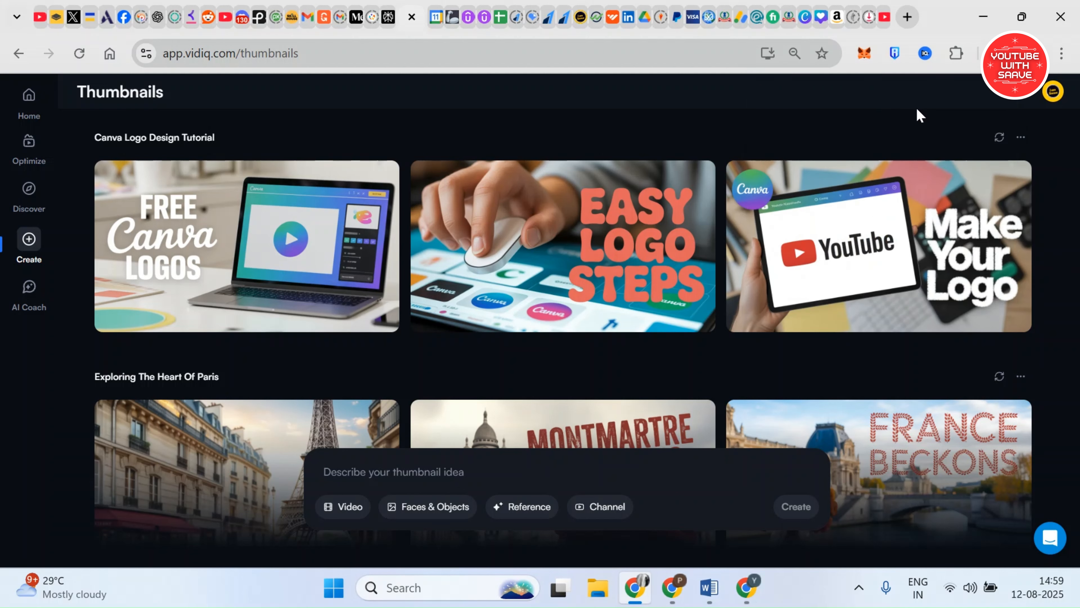
# Switch to the TWS Clips design in Canva and duplicate the 'Dubrovnik Day Pass' page
pyautogui.click(805, 18)
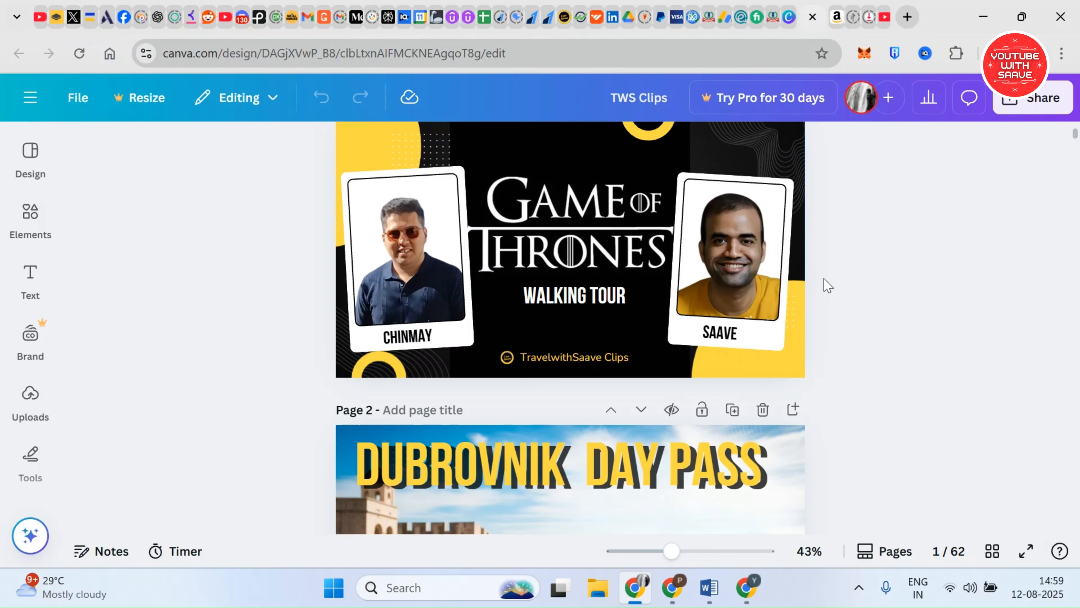
pyautogui.scroll(-5, 859, 298)
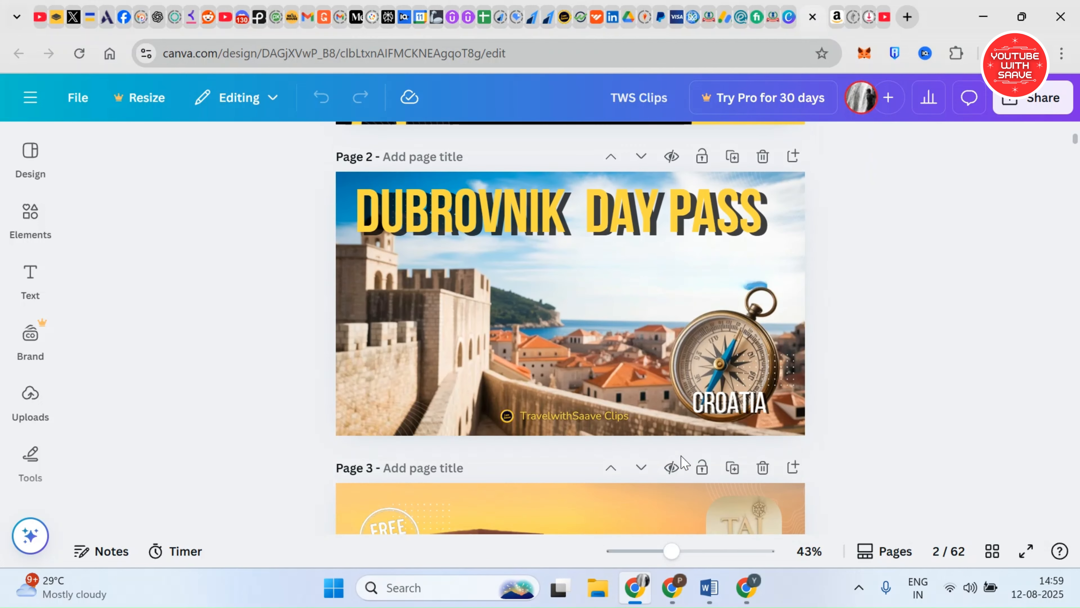
pyautogui.click(732, 156)
pyautogui.scroll(-5, 666, 369)
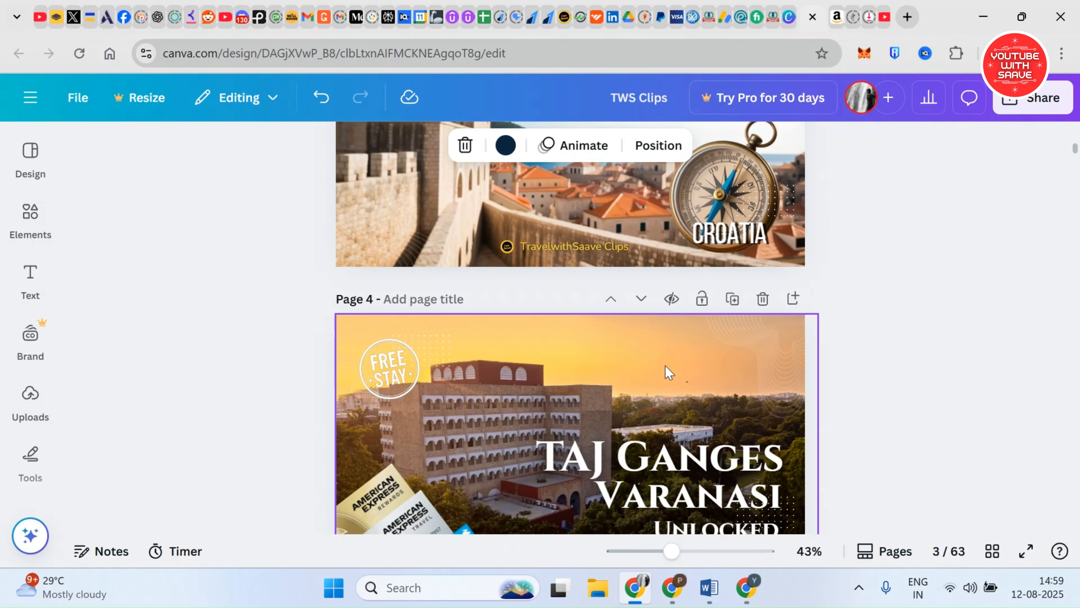
pyautogui.scroll(6, 592, 326)
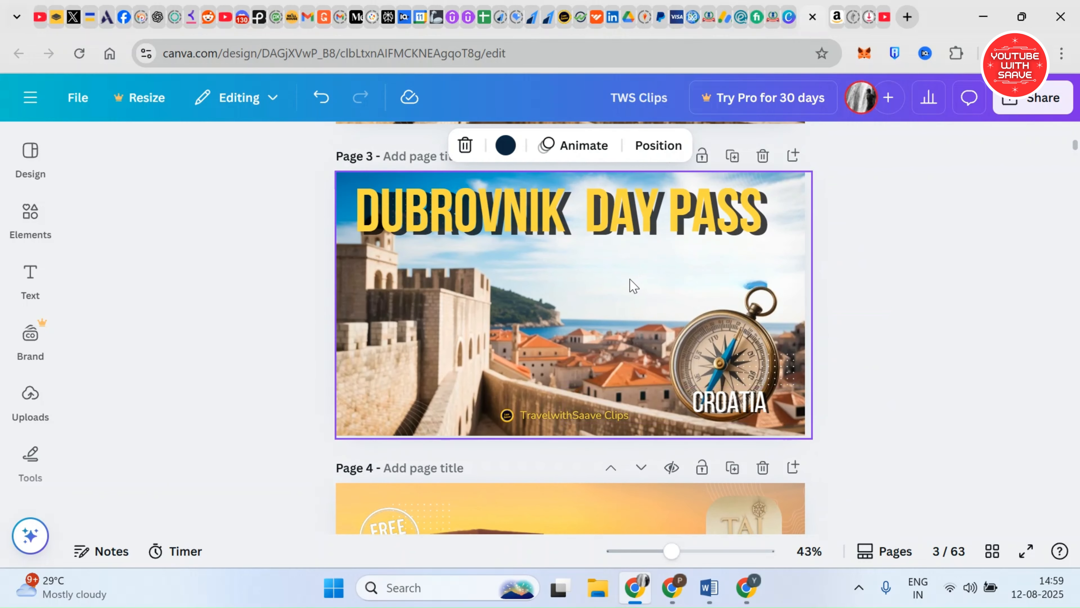
# Delete the city photo, the compass and the 'DAY PASS' and 'CROATIA' texts from the duplicated page
pyautogui.click(624, 285)
pyautogui.press('Delete')
pyautogui.click(592, 224)
pyautogui.press('Delete')
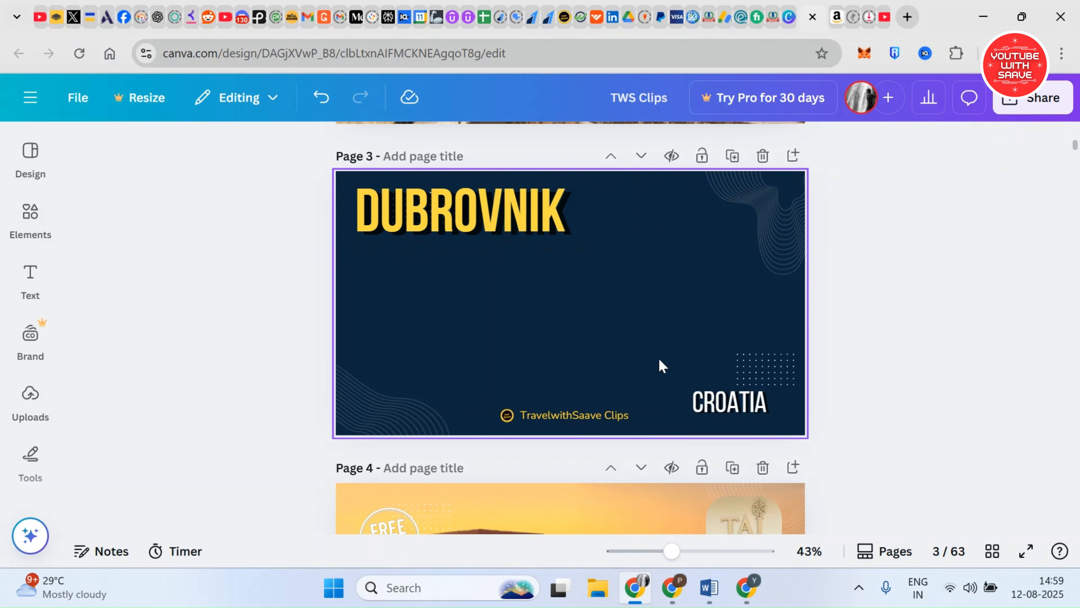
pyautogui.click(736, 405)
pyautogui.press('Delete')
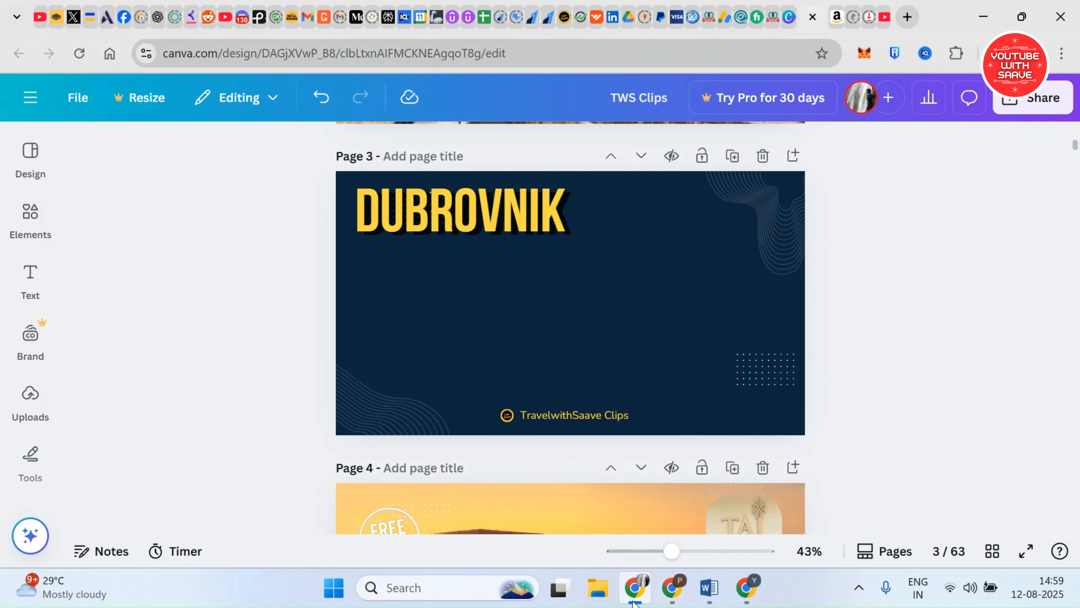
# Insert the downloaded 'Make Your Logo' thumbnail from the Downloads folder and scale it to fill the whole page
pyautogui.click(597, 587)
pyautogui.click(103, 232)
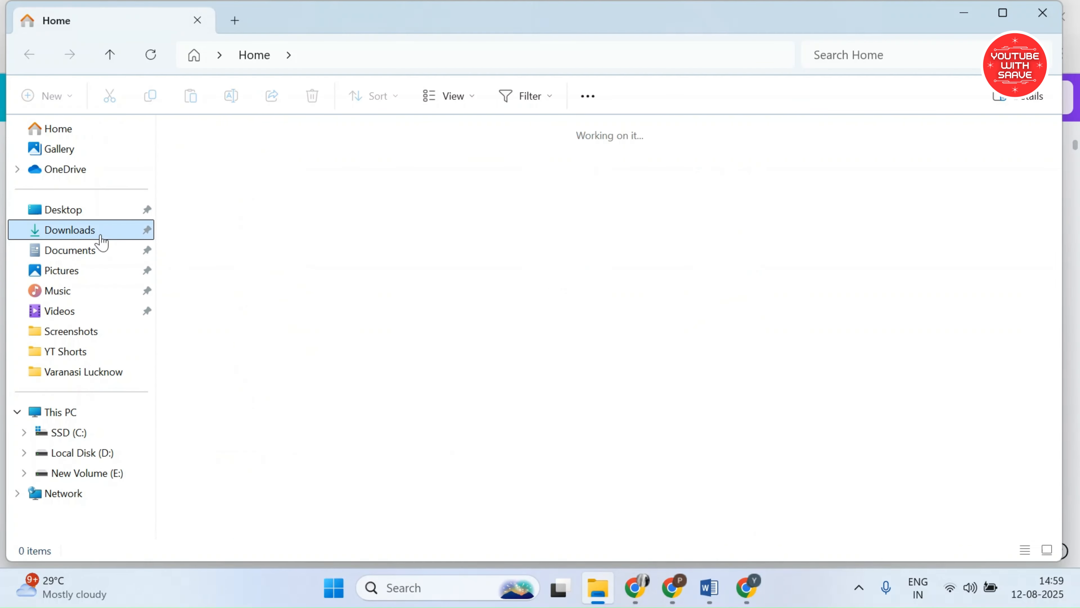
pyautogui.moveTo(215, 204); pyautogui.dragTo(520, 286)
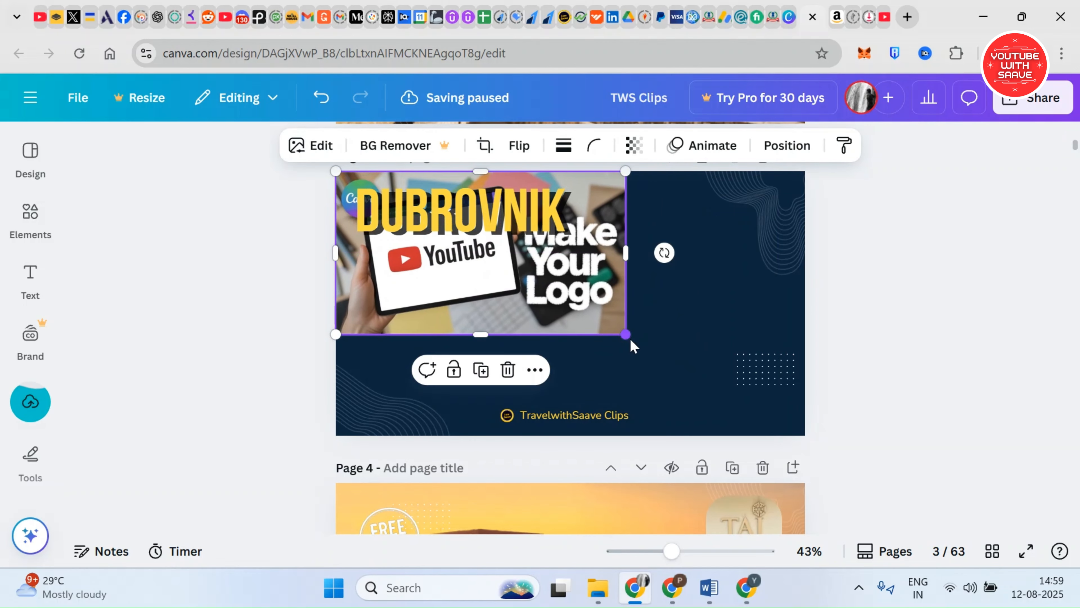
pyautogui.moveTo(625, 334); pyautogui.dragTo(805, 435)
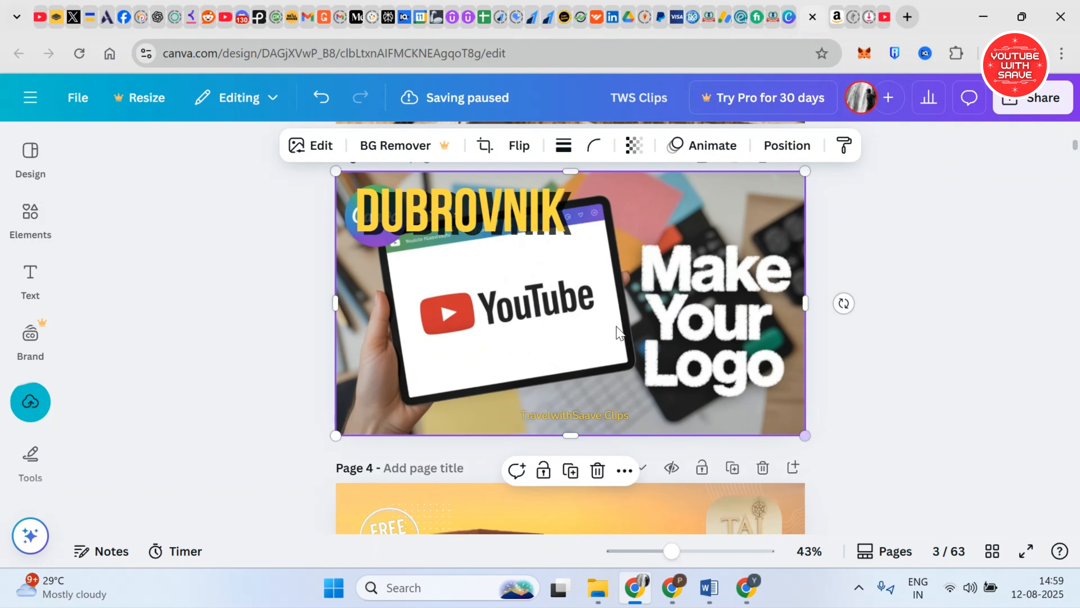
# Send the thumbnail image behind the page's branding and delete the 'DUBROVNIK' title
pyautogui.rightClick(569, 293)
pyautogui.moveTo(613, 306)
pyautogui.click(871, 369)
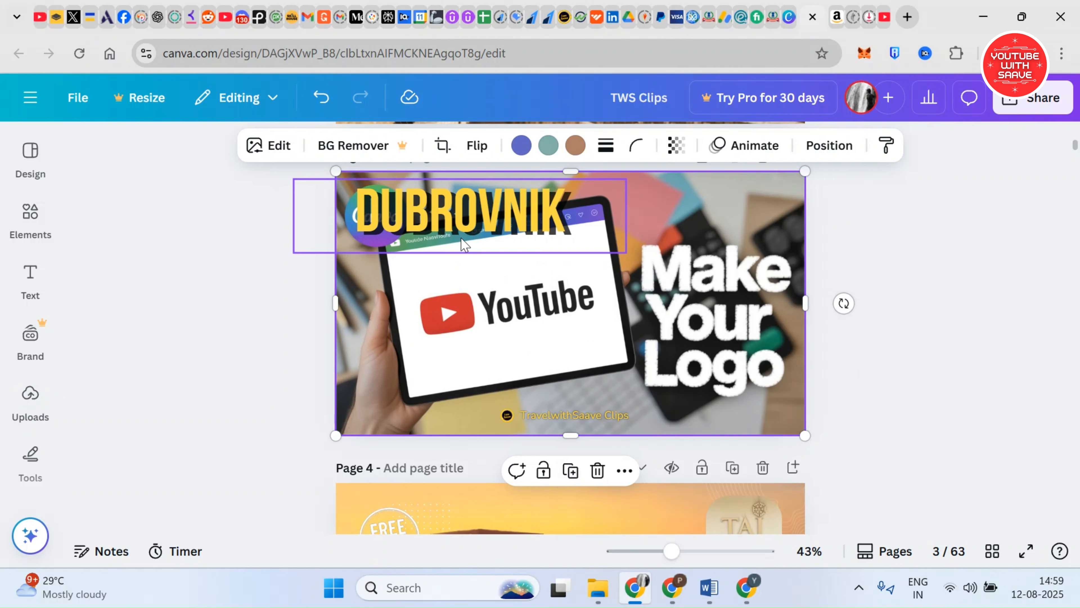
pyautogui.click(452, 230)
pyautogui.press('Delete')
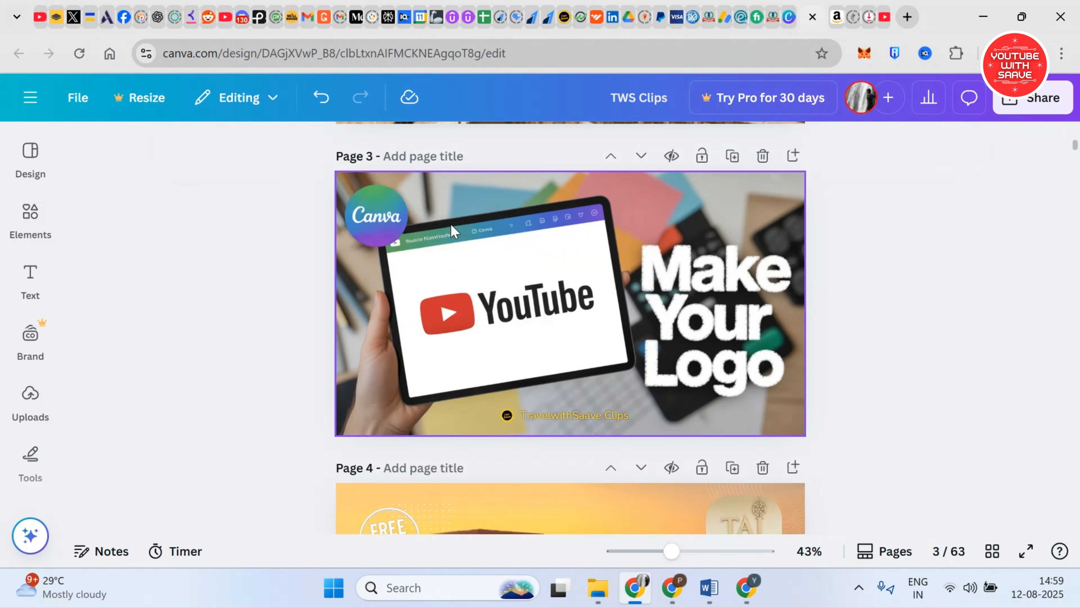
# Replace the 'TravelwithSaave Clips' branding text with 'Youtube With Saave' and shift the branding slightly to centre it
pyautogui.click(552, 415)
pyautogui.doubleClick(530, 417)
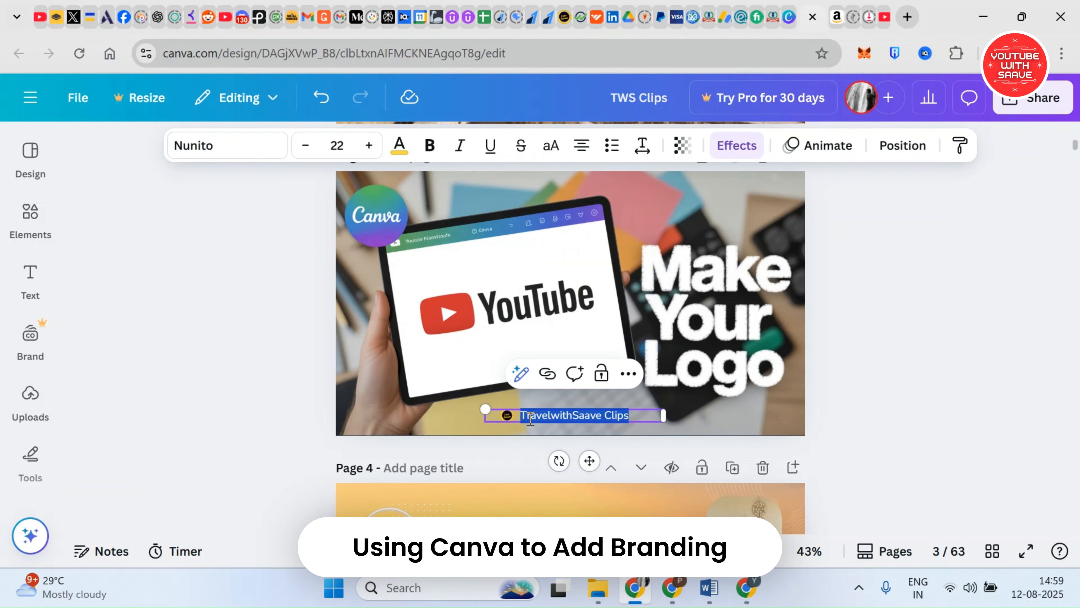
pyautogui.write('YoutubeW')
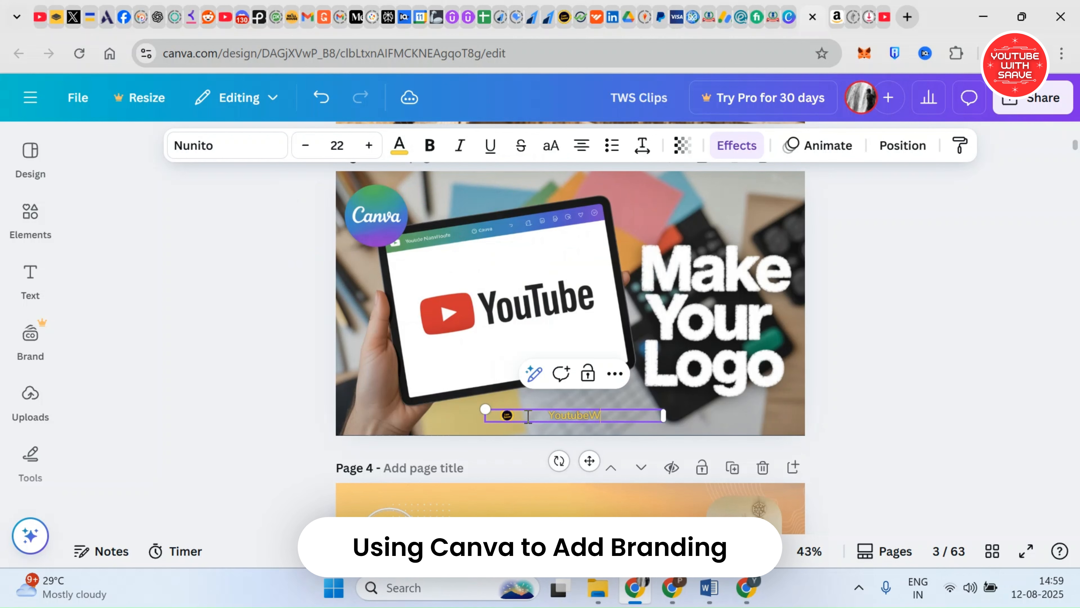
pyautogui.write('ithSaave')
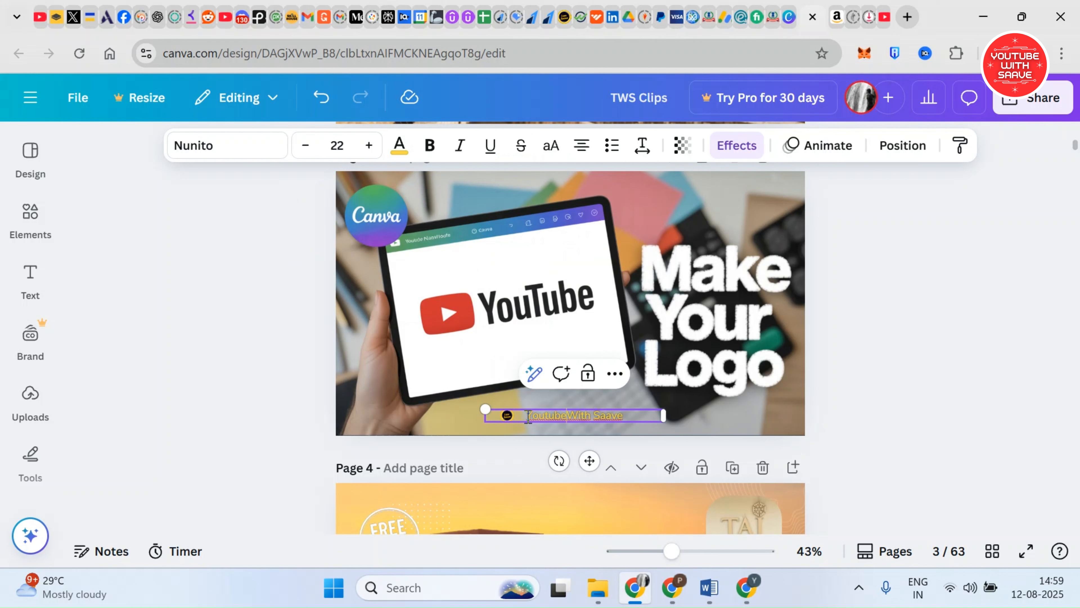
pyautogui.click(449, 424)
pyautogui.click(506, 419)
pyautogui.moveTo(548, 416); pyautogui.dragTo(547, 415)
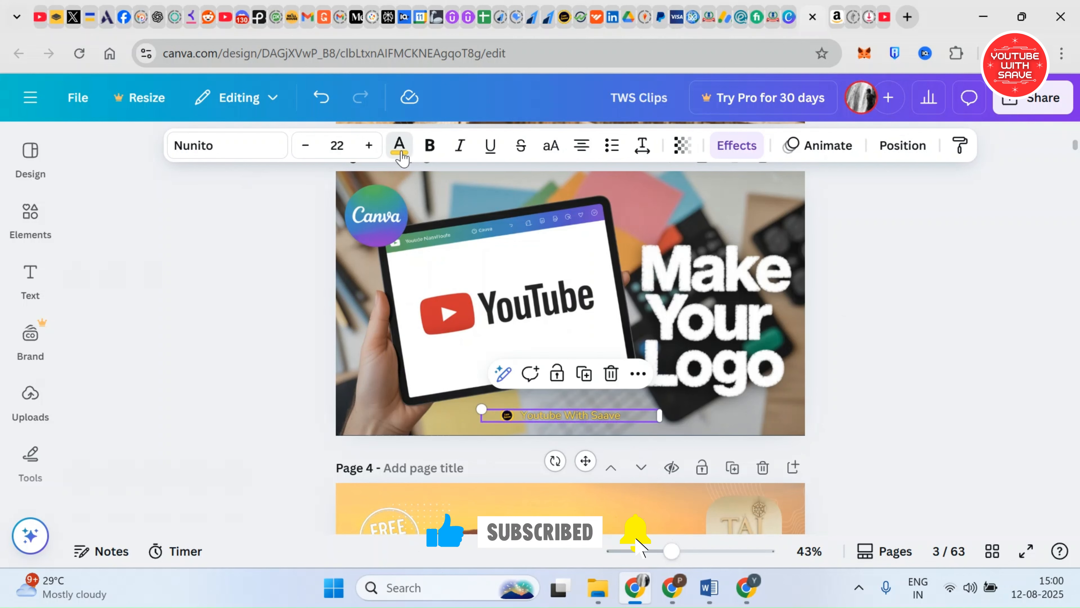
# Change the colour of the 'Youtube With Saave' text to bright red
pyautogui.click(400, 145)
pyautogui.scroll(-5, 289, 403)
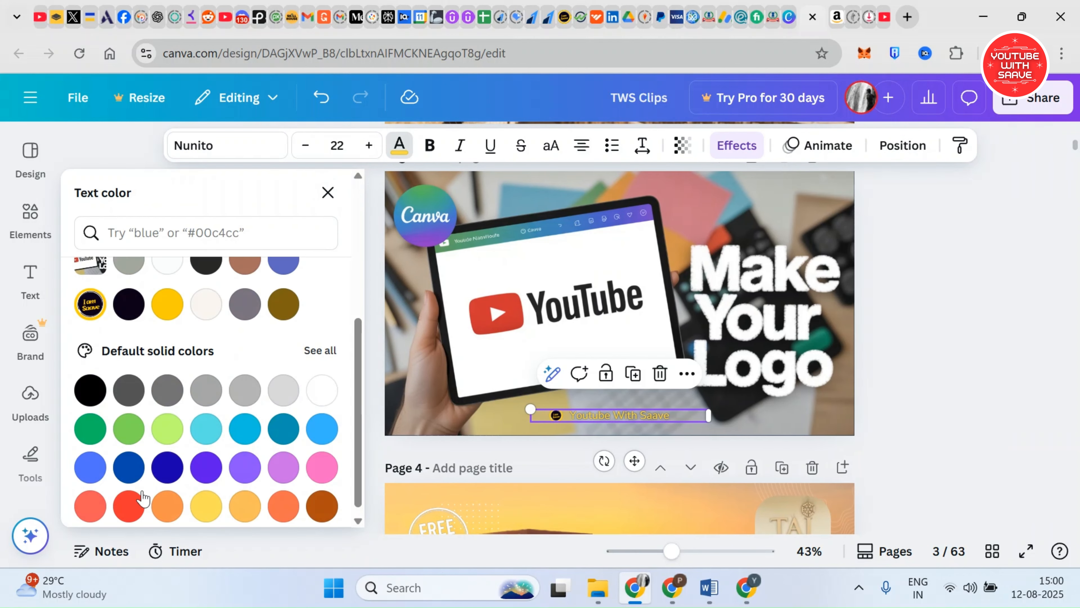
pyautogui.click(137, 501)
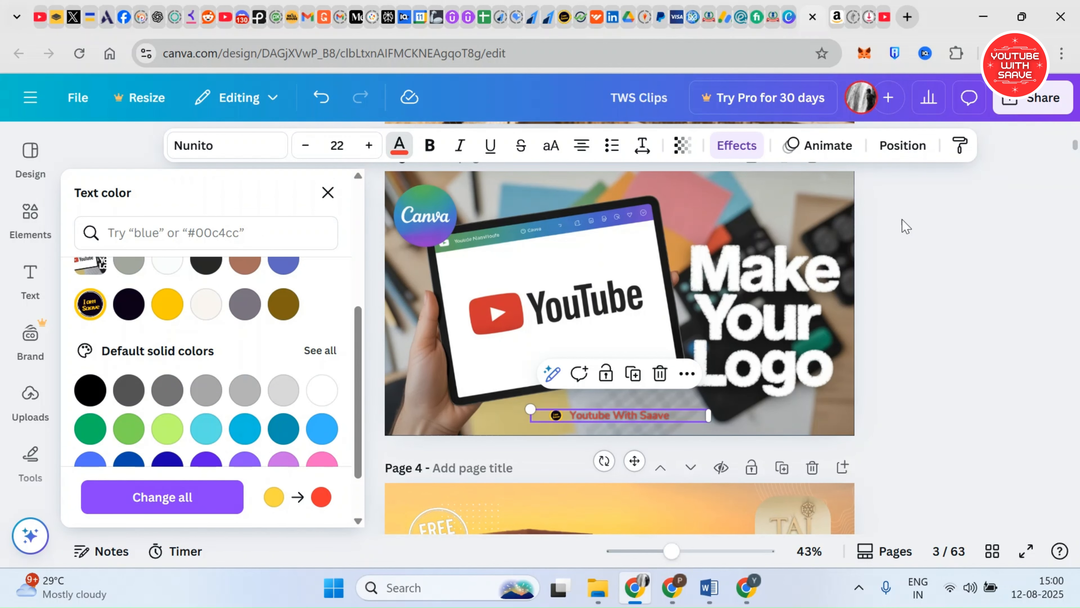
# Try the branding text without a shadow and with the Lift effect at intensity 0
pyautogui.click(737, 145)
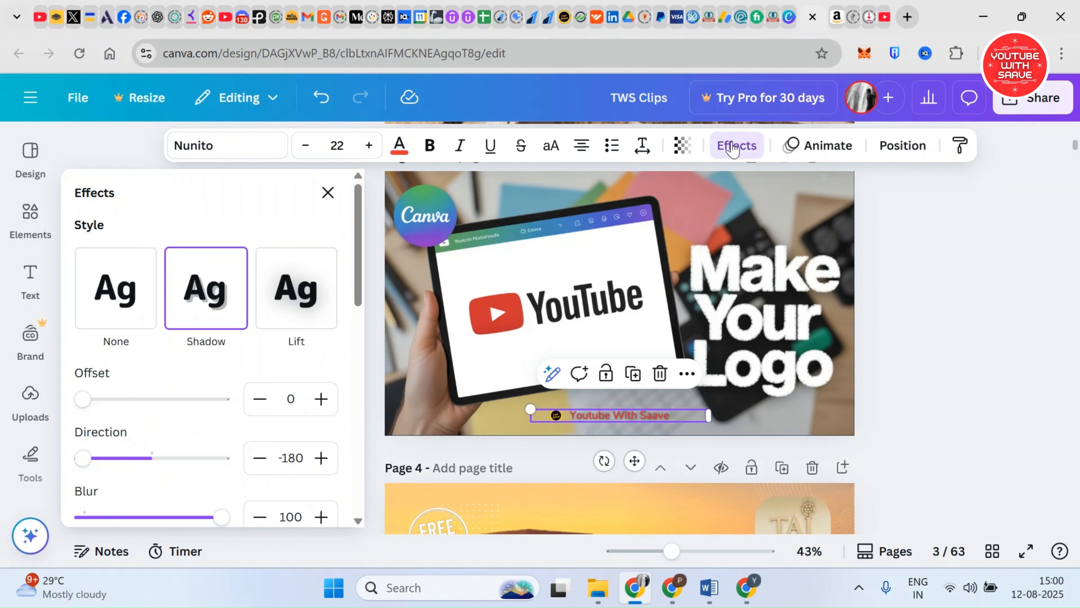
pyautogui.click(140, 313)
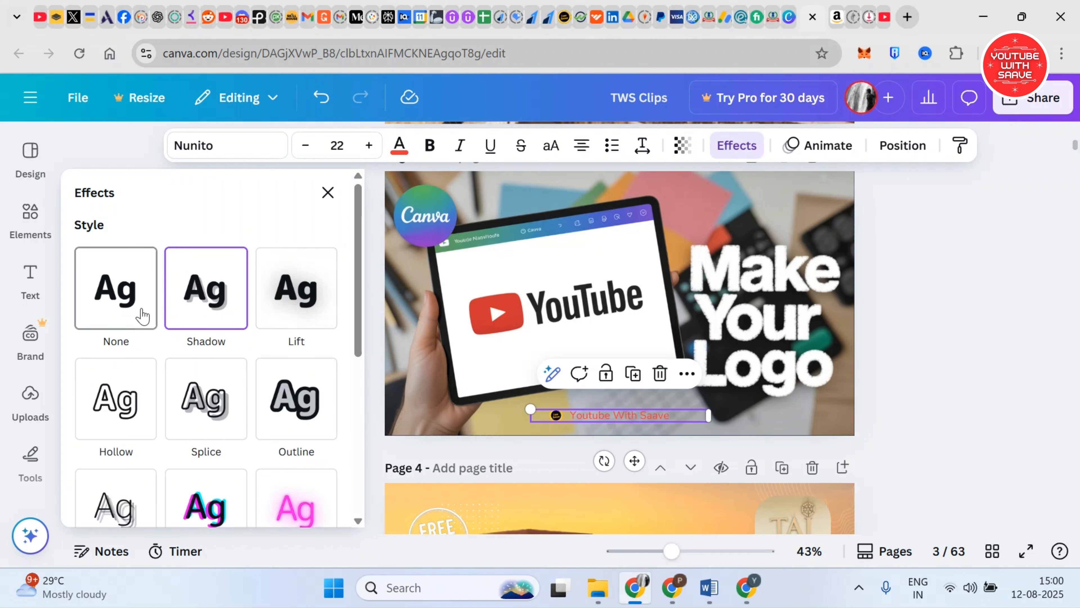
pyautogui.click(289, 302)
pyautogui.moveTo(147, 416); pyautogui.dragTo(57, 423)
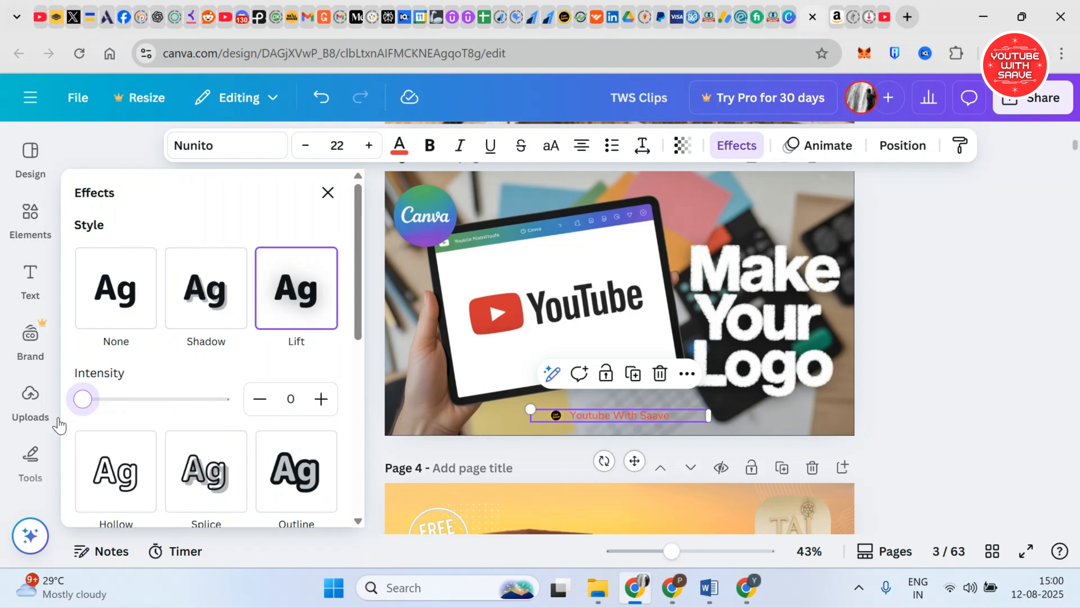
# Try the Outline effect on the branding text with a white and a bright red outline colour
pyautogui.click(285, 472)
pyautogui.scroll(-3, 310, 403)
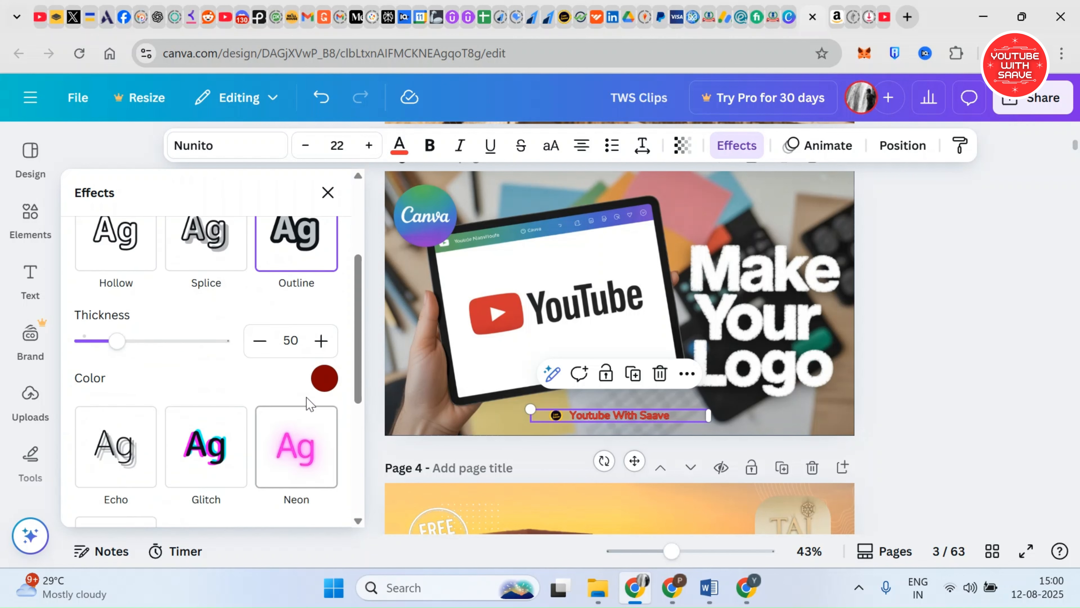
pyautogui.click(324, 378)
pyautogui.click(89, 256)
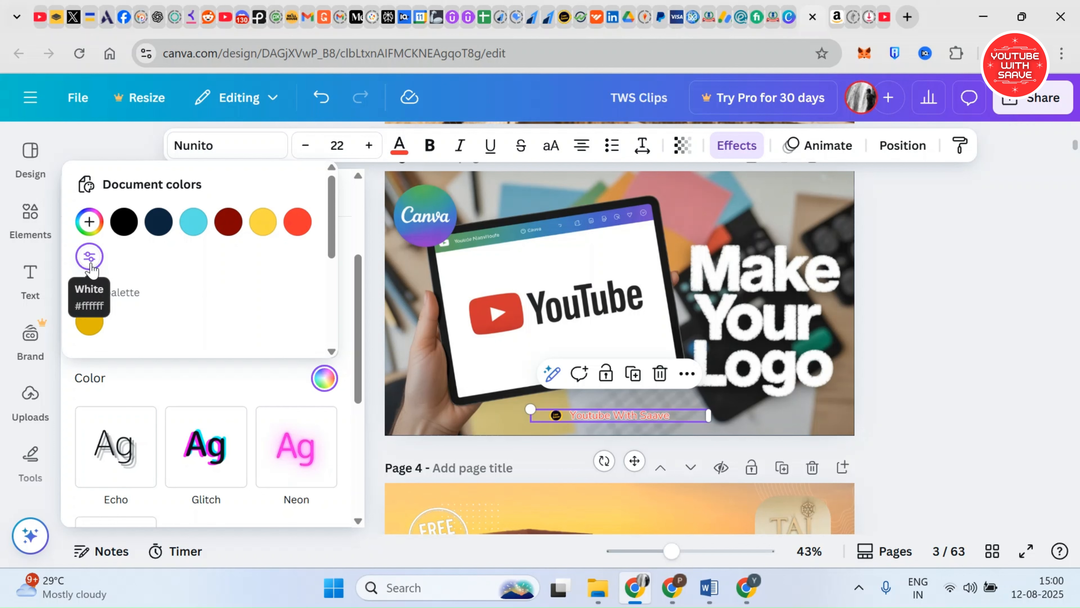
pyautogui.click(298, 222)
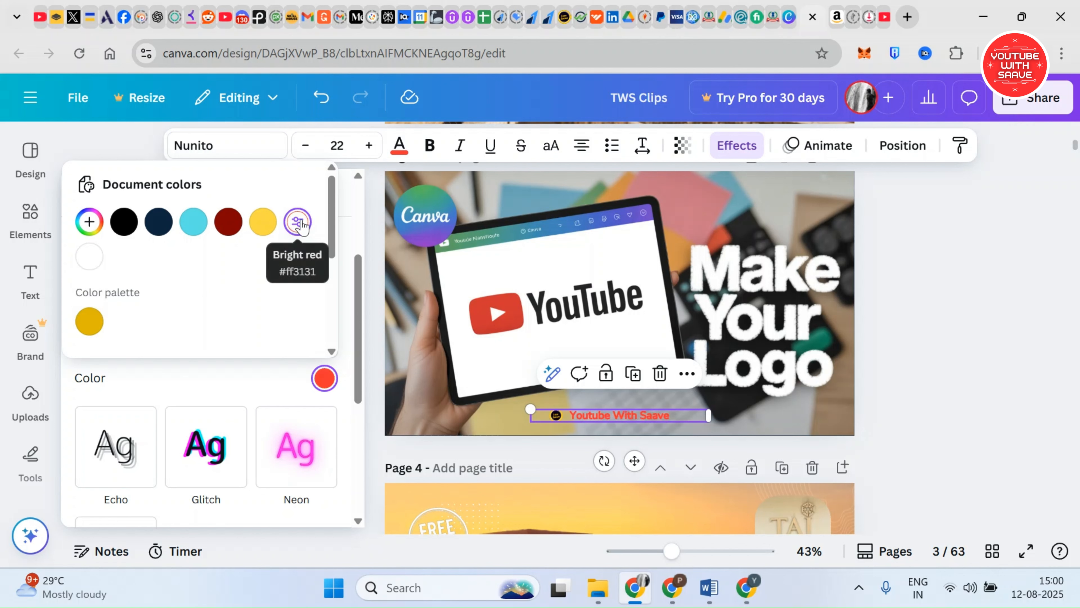
pyautogui.click(255, 398)
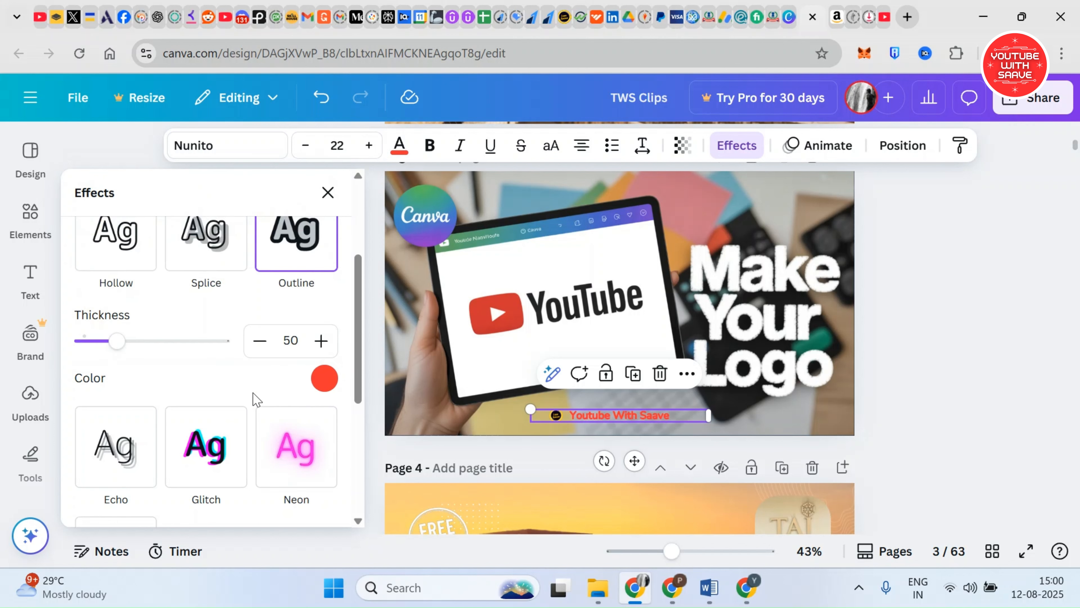
# Try the Neon and Background effects on the 'Youtube With Saave' text
pyautogui.click(298, 449)
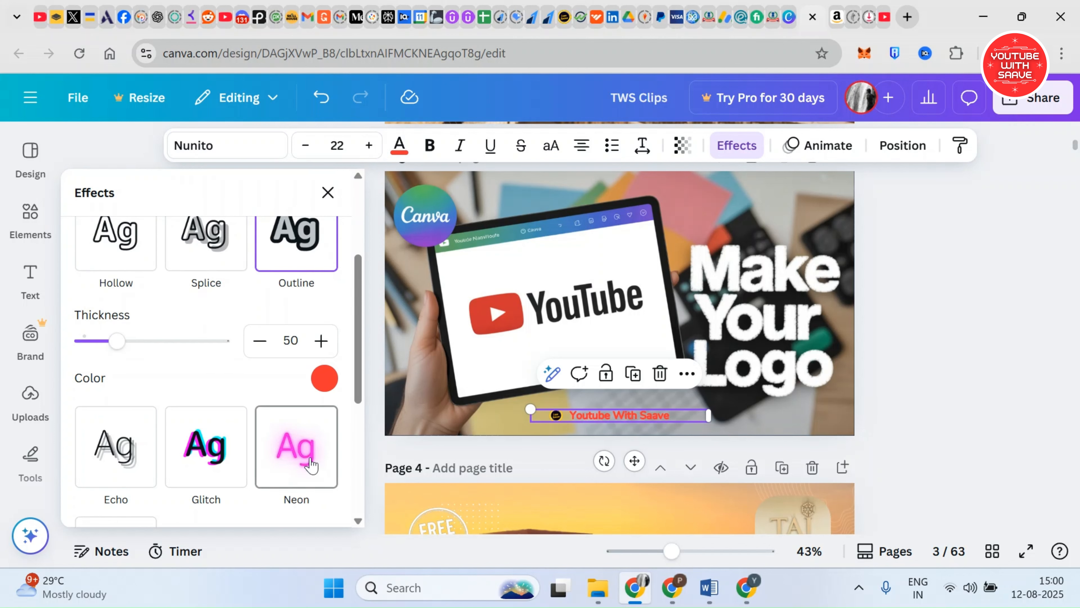
pyautogui.click(282, 255)
pyautogui.scroll(-2, 204, 362)
pyautogui.click(111, 479)
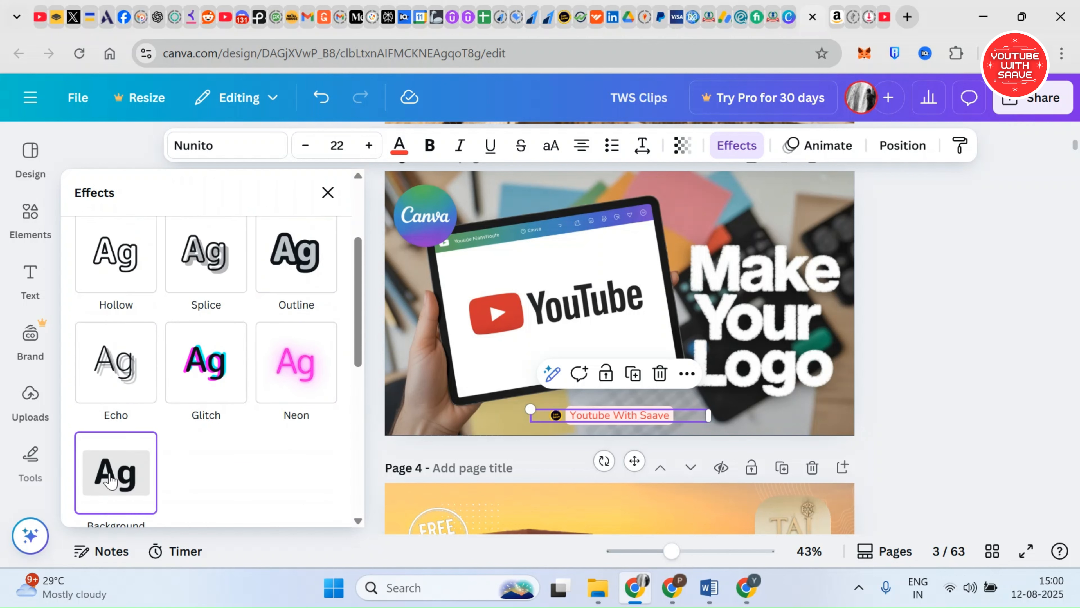
pyautogui.scroll(2, 233, 470)
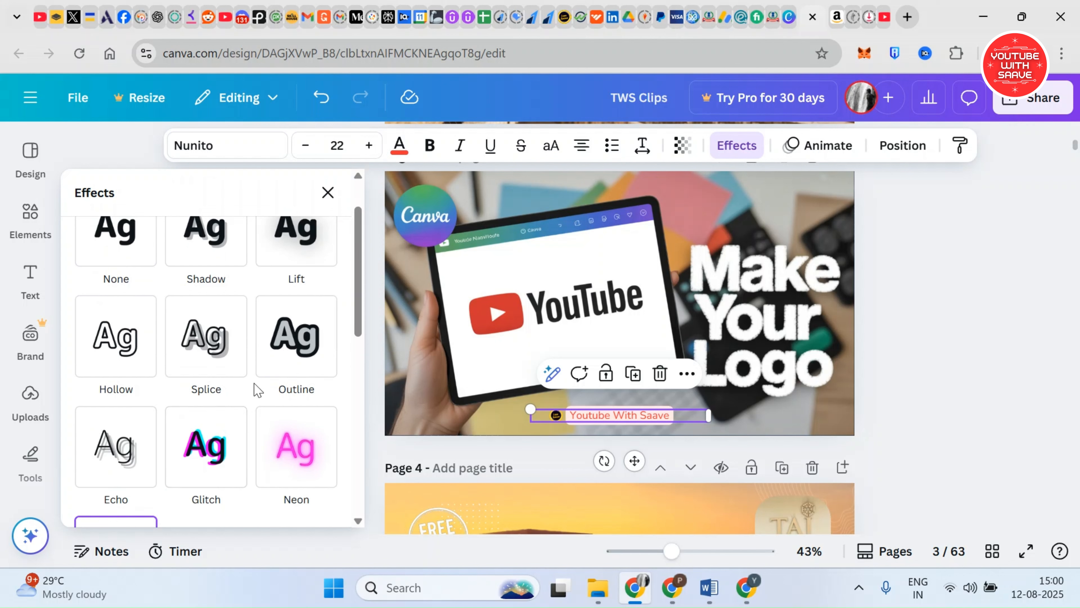
# Try the Shadow effect on the branding text with transparency 0, blur 0 and a smaller offset
pyautogui.click(210, 236)
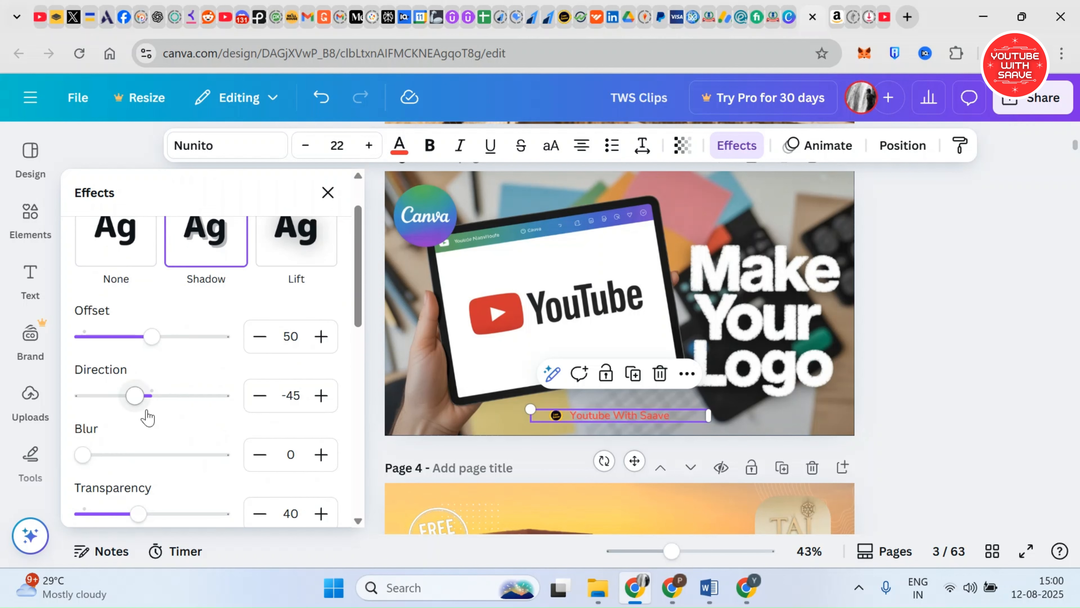
pyautogui.moveTo(138, 515); pyautogui.dragTo(83, 515)
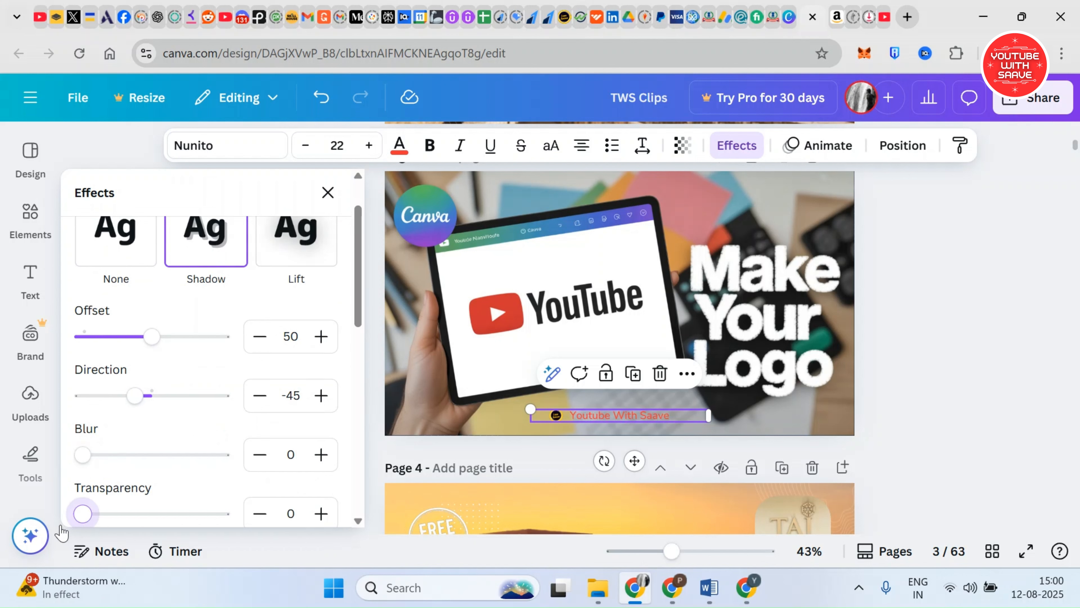
pyautogui.moveTo(83, 454)
pyautogui.mouseDown()
pyautogui.moveTo(251, 461)
pyautogui.moveTo(83, 454)
pyautogui.mouseUp()
pyautogui.moveTo(152, 336); pyautogui.dragTo(132, 347)
pyautogui.scroll(-10, 204, 389)
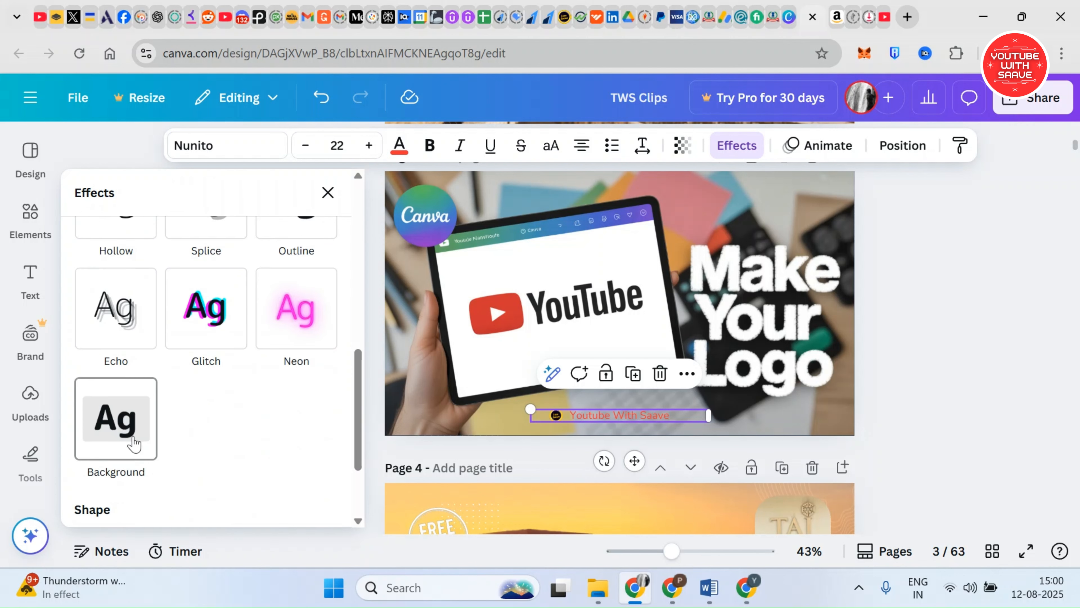
# Apply the Background effect to the 'Youtube With Saave' text and delete the old round logo beside it
pyautogui.click(136, 456)
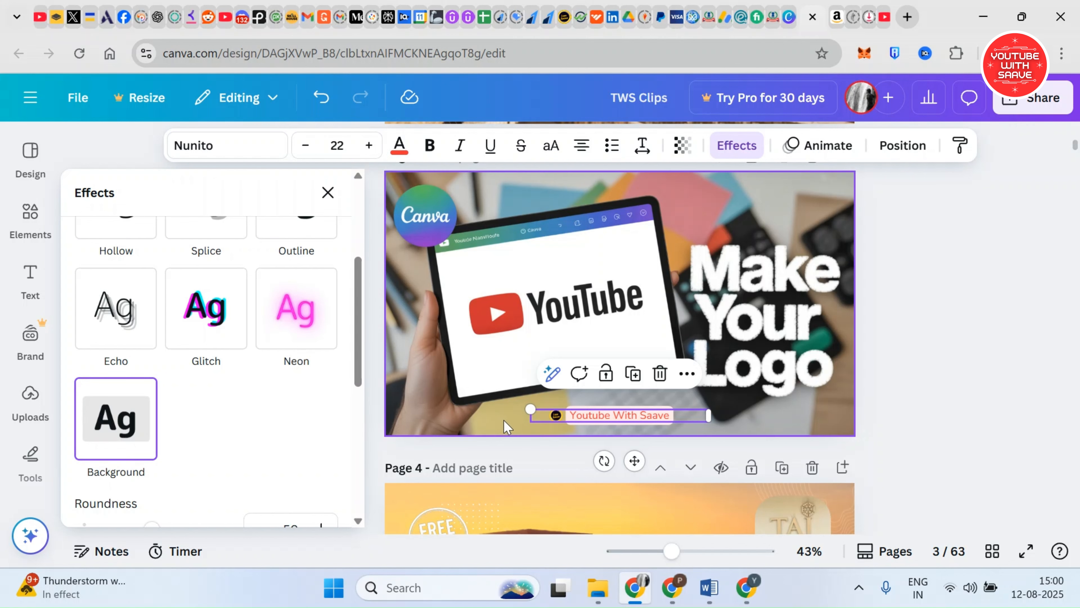
pyautogui.click(880, 357)
pyautogui.click(589, 417)
pyautogui.moveTo(643, 413); pyautogui.dragTo(565, 416)
pyautogui.click(509, 416)
pyautogui.press('Delete')
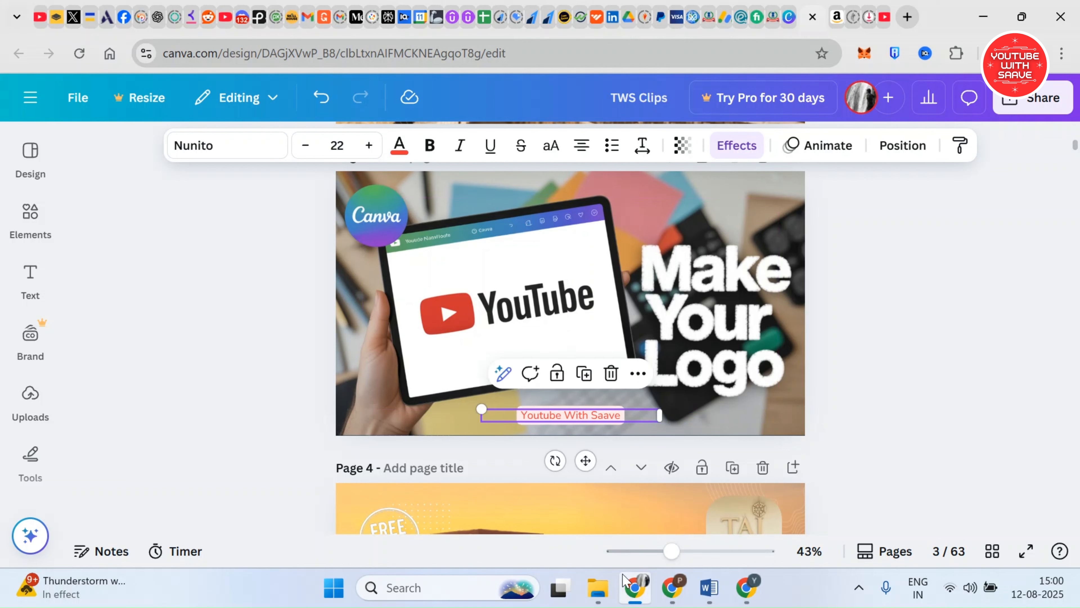
# Try to bring the background-removed channel logo from the Downloads folder onto page 3 of the Canva design
pyautogui.click(599, 587)
pyautogui.click(607, 367)
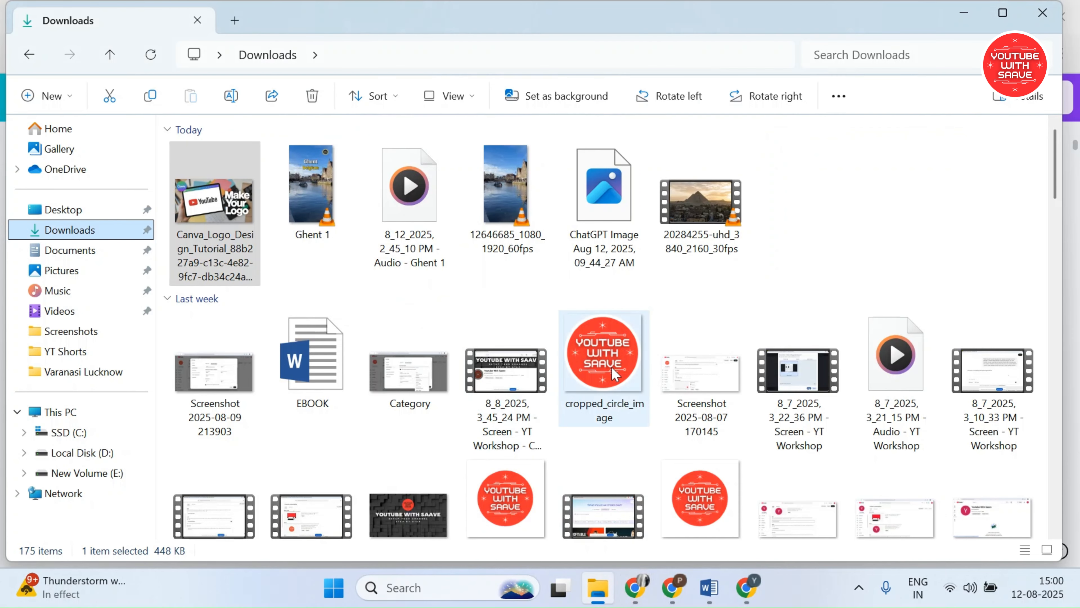
pyautogui.scroll(-5, 589, 279)
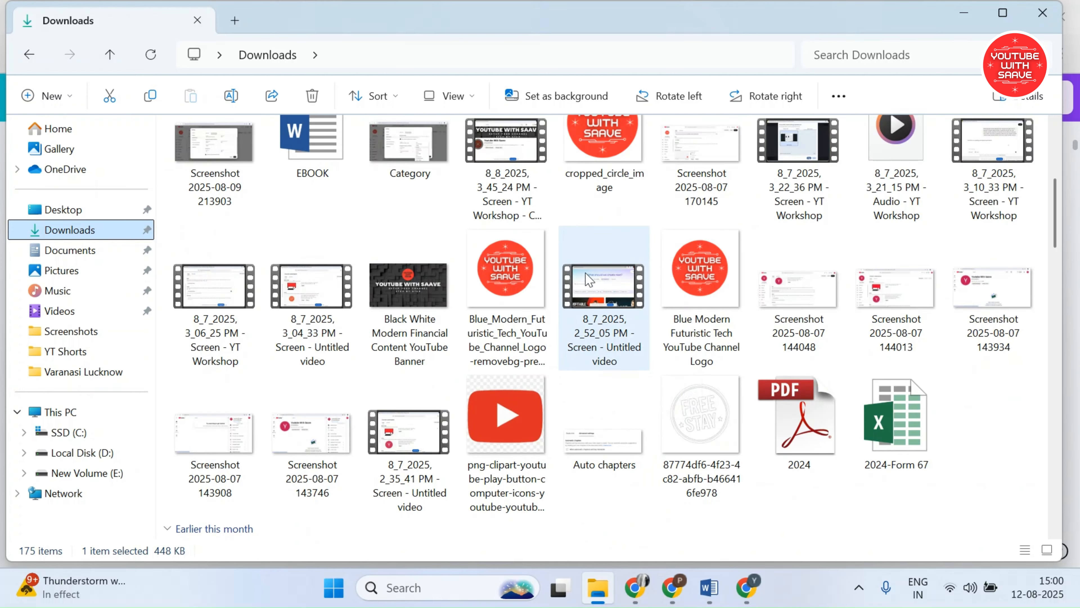
pyautogui.scroll(1, 587, 265)
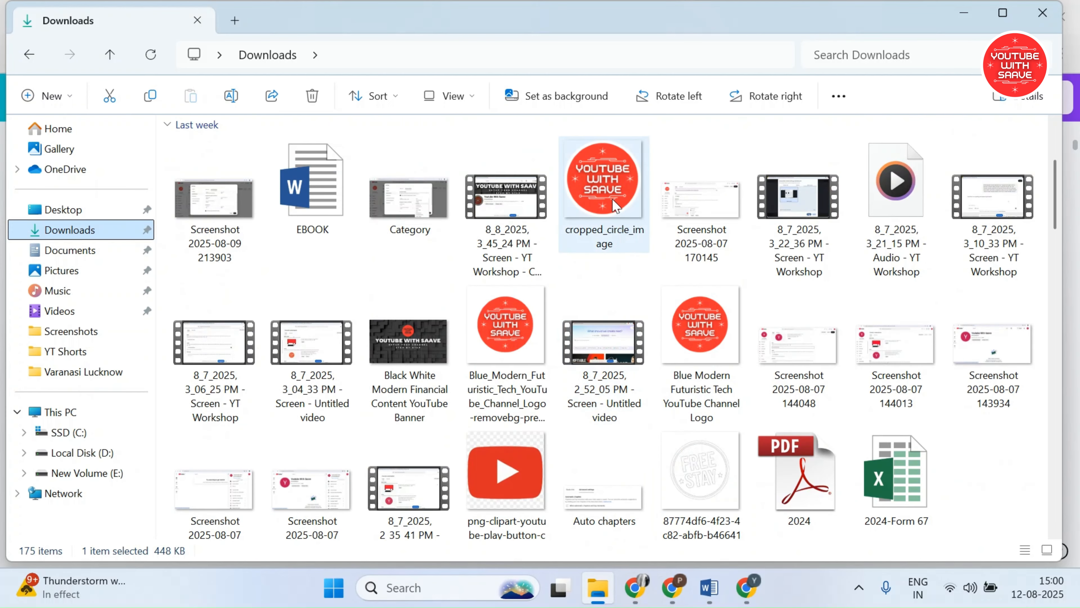
pyautogui.moveTo(506, 337); pyautogui.dragTo(490, 447)
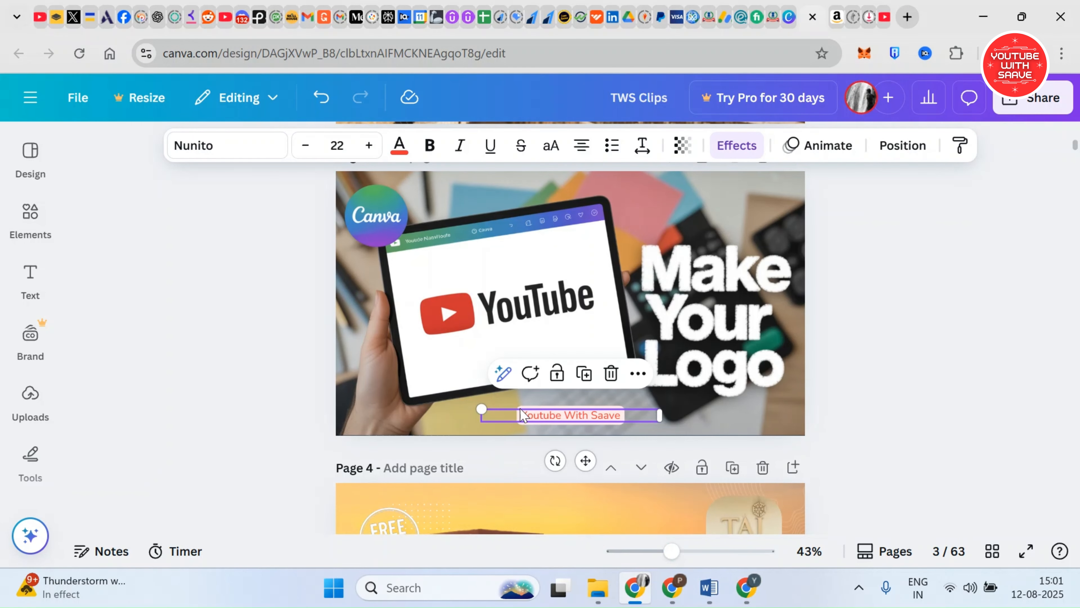
pyautogui.click(846, 330)
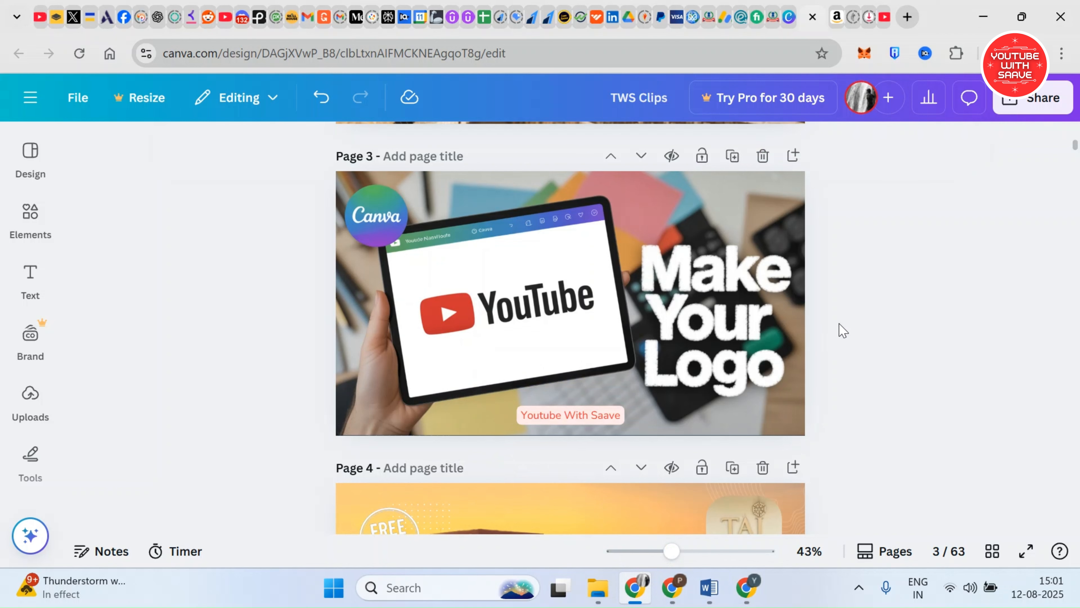
pyautogui.click(539, 317)
pyautogui.rightClick(539, 315)
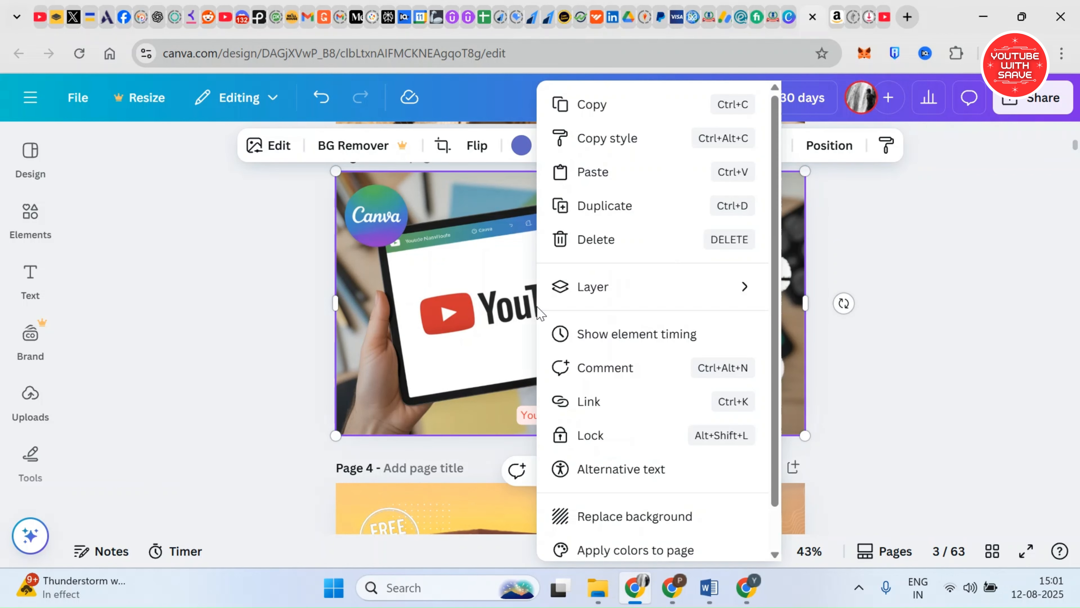
pyautogui.moveTo(593, 294)
pyautogui.click(848, 359)
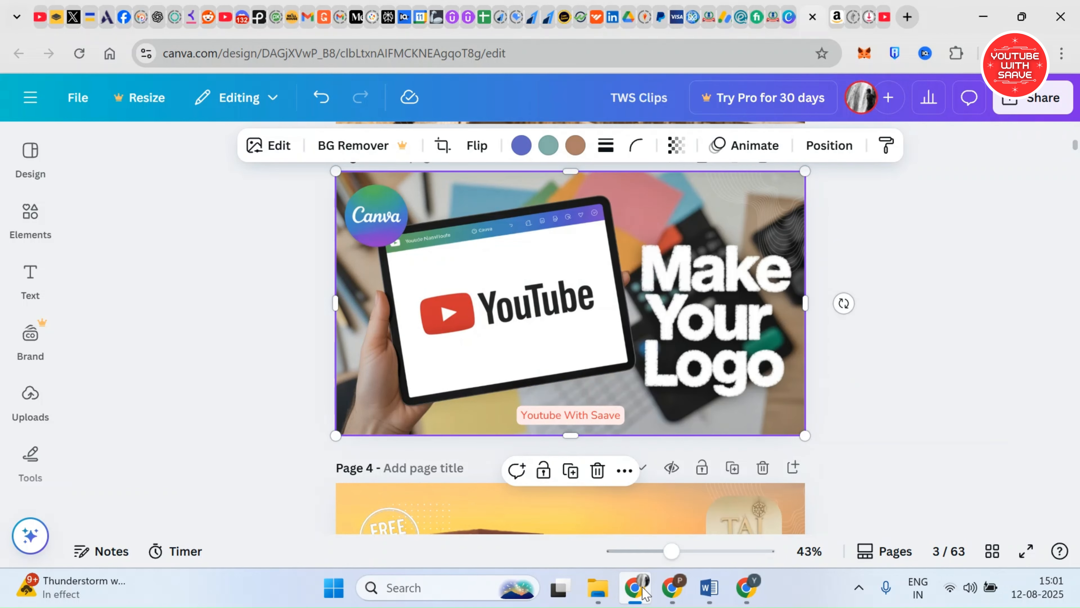
# Add the background-removed channel logo from Downloads to page 3 and shrink it beside the 'Youtube With Saave' text
pyautogui.click(598, 588)
pyautogui.moveTo(508, 362); pyautogui.dragTo(453, 390)
pyautogui.moveTo(567, 275); pyautogui.dragTo(504, 415)
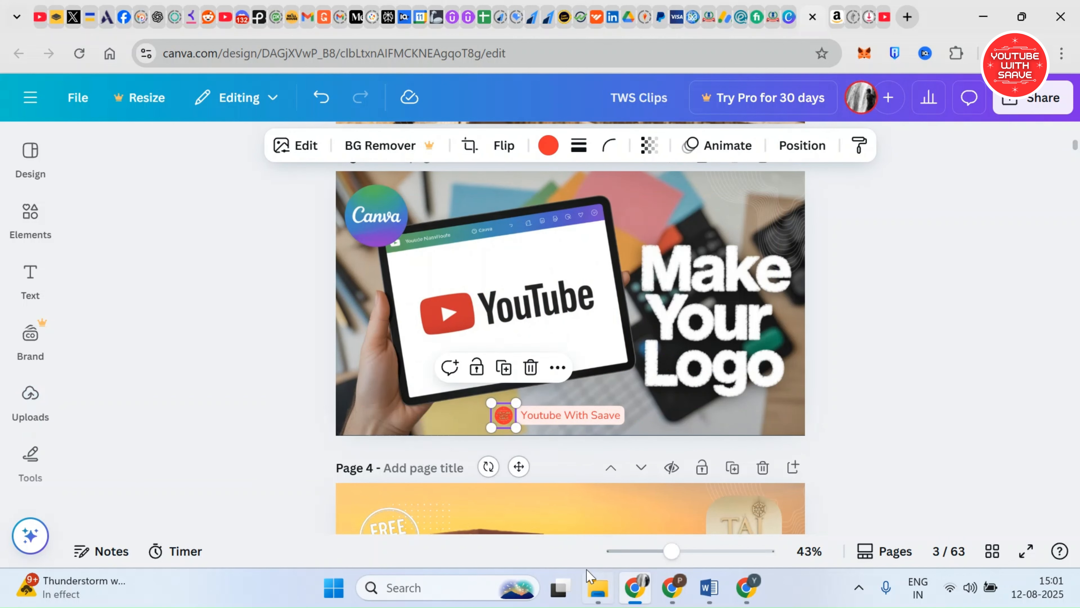
# Add cropped_circle_image from Downloads to page 3 and delete the small background-removed logo beside the branding text
pyautogui.click(597, 587)
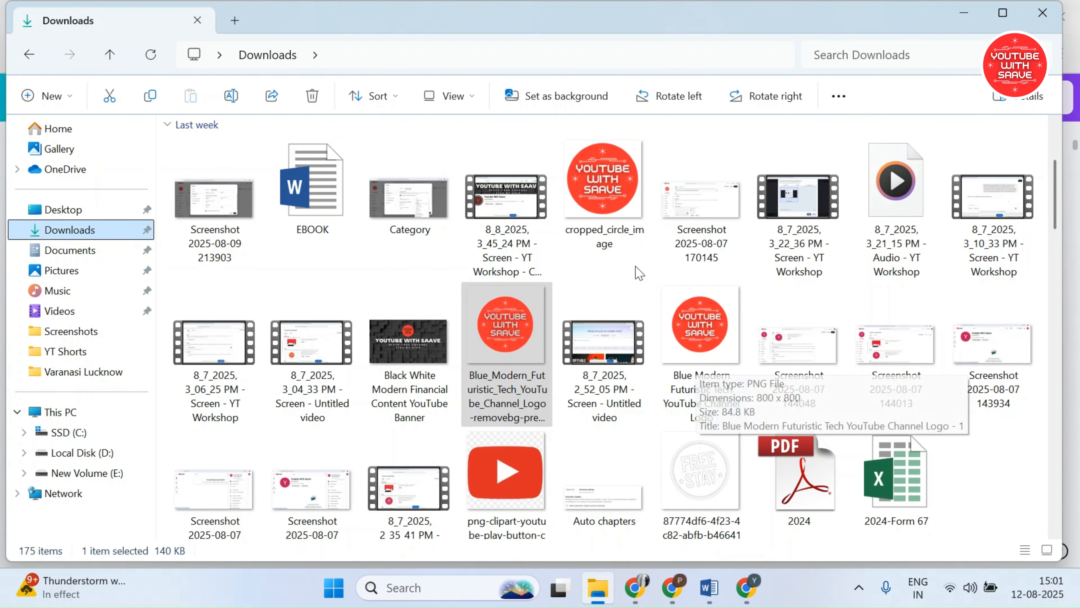
pyautogui.moveTo(594, 199); pyautogui.dragTo(553, 392)
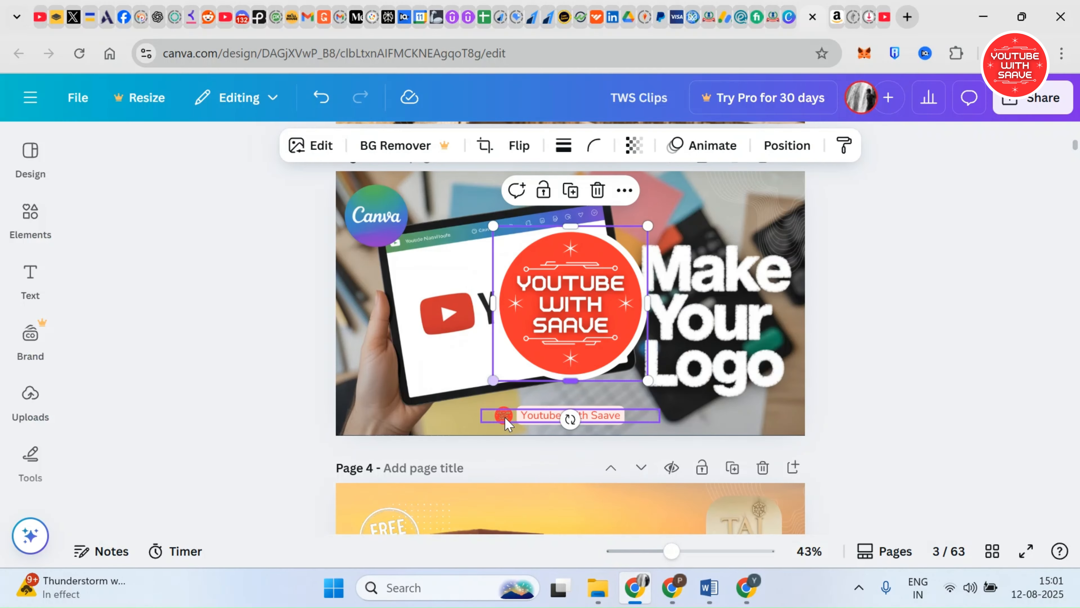
pyautogui.click(479, 426)
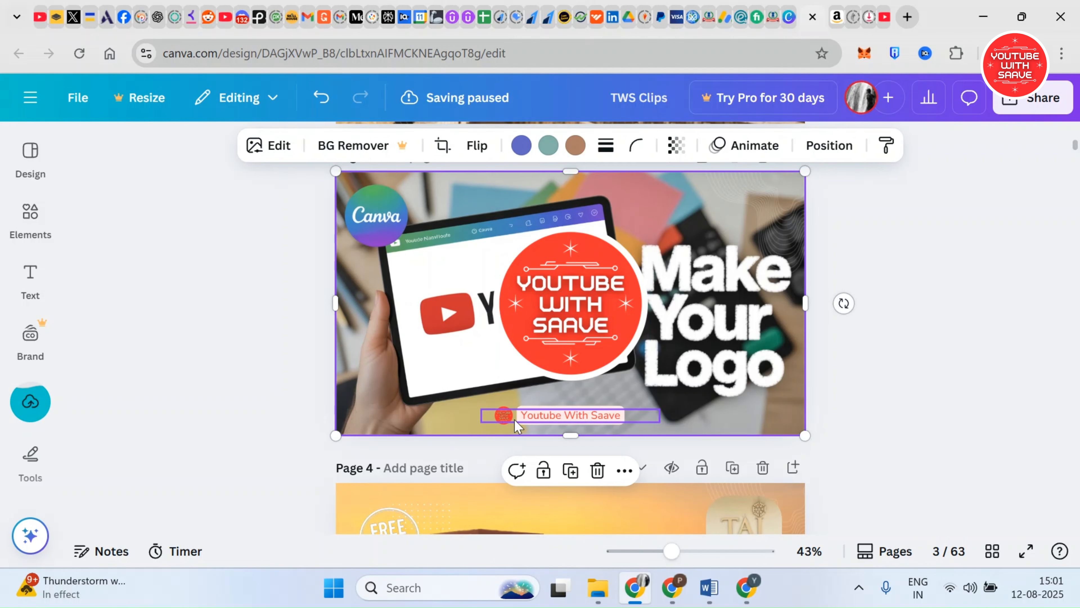
pyautogui.click(538, 421)
pyautogui.click(505, 416)
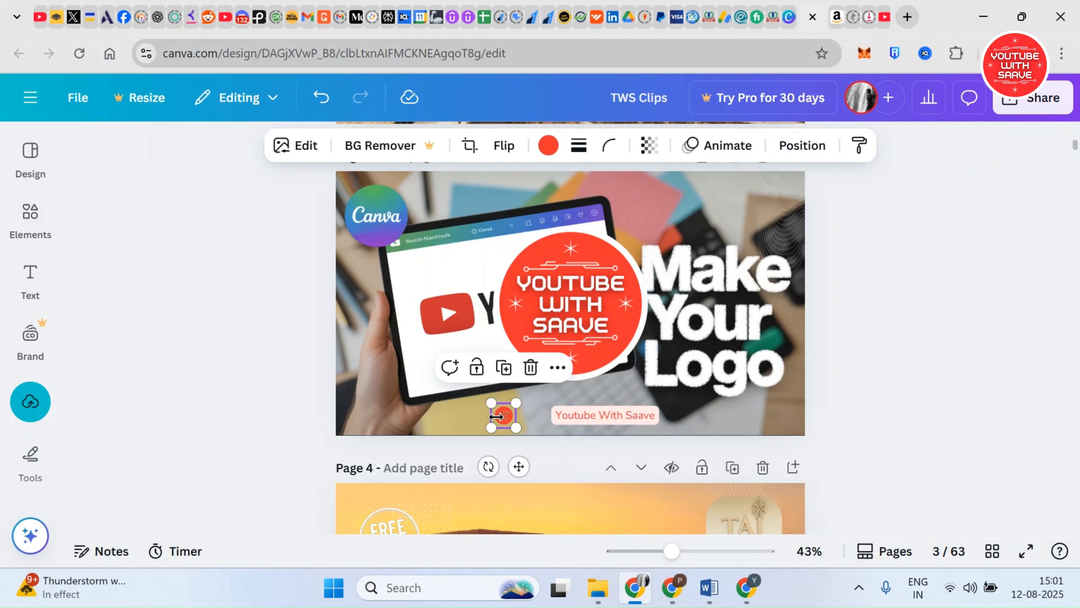
pyautogui.press('Delete')
pyautogui.moveTo(560, 418); pyautogui.dragTo(533, 418)
# Shrink the new round channel logo to slightly taller than the 'Youtube With Saave' text and place it directly before the text
pyautogui.moveTo(540, 319); pyautogui.dragTo(467, 413)
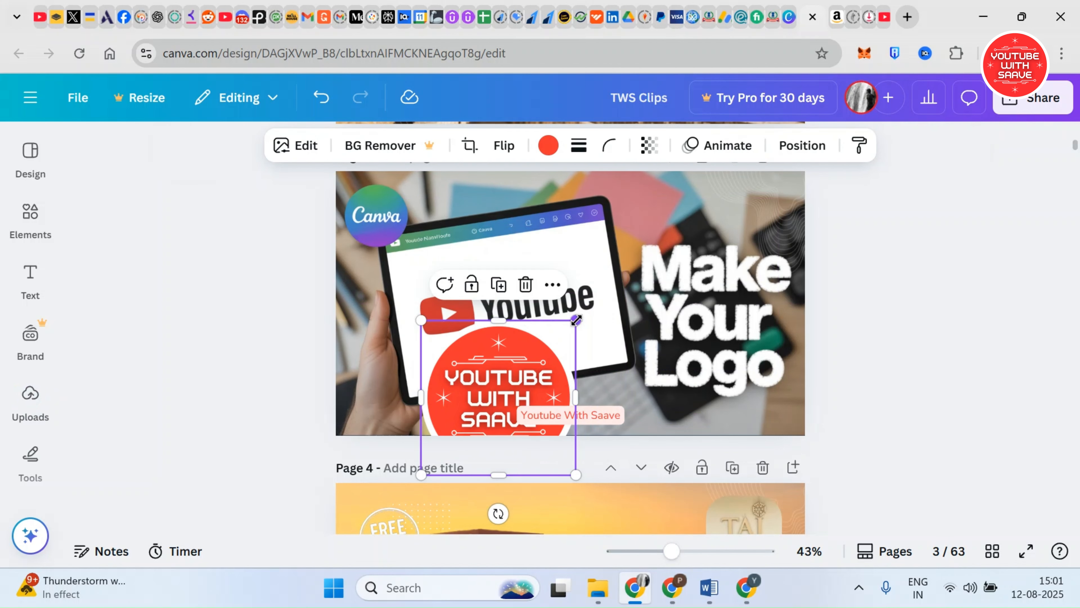
pyautogui.moveTo(577, 319); pyautogui.dragTo(508, 424)
pyautogui.click(884, 355)
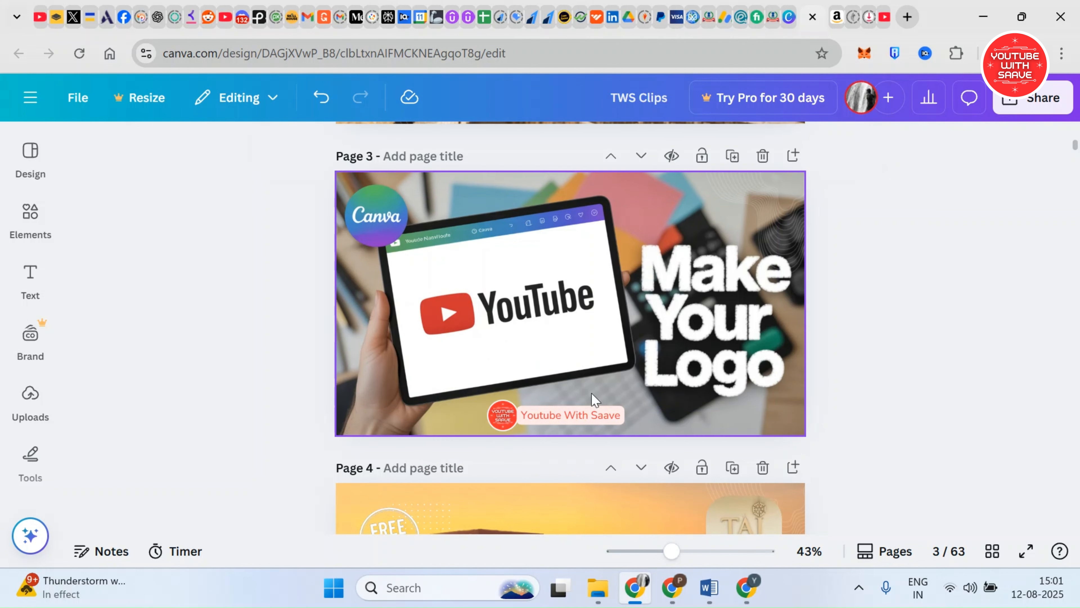
pyautogui.click(503, 415)
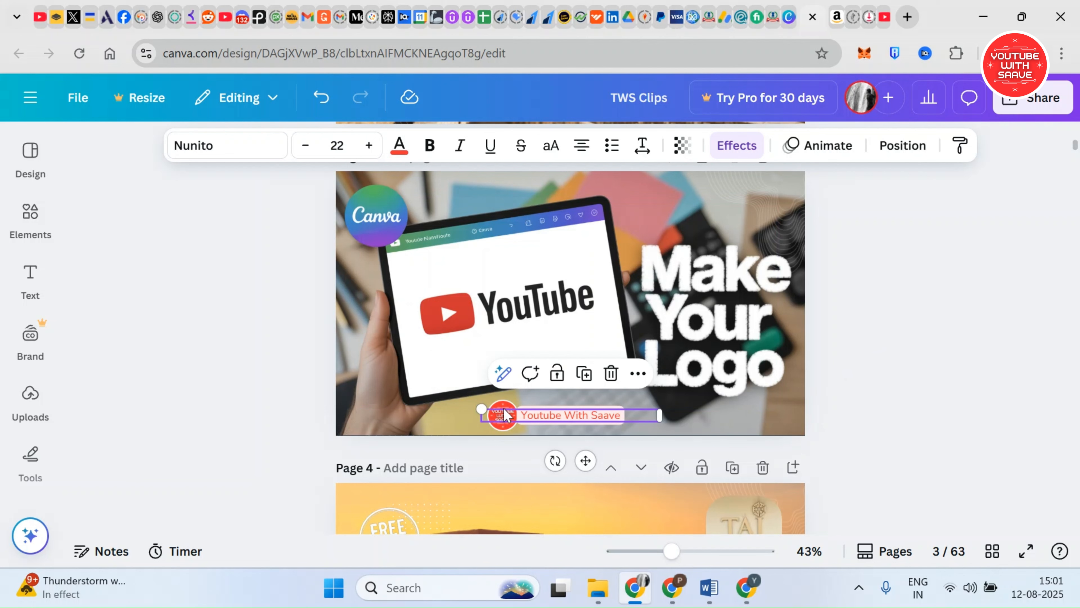
pyautogui.moveTo(505, 415); pyautogui.dragTo(501, 409)
pyautogui.click(503, 411)
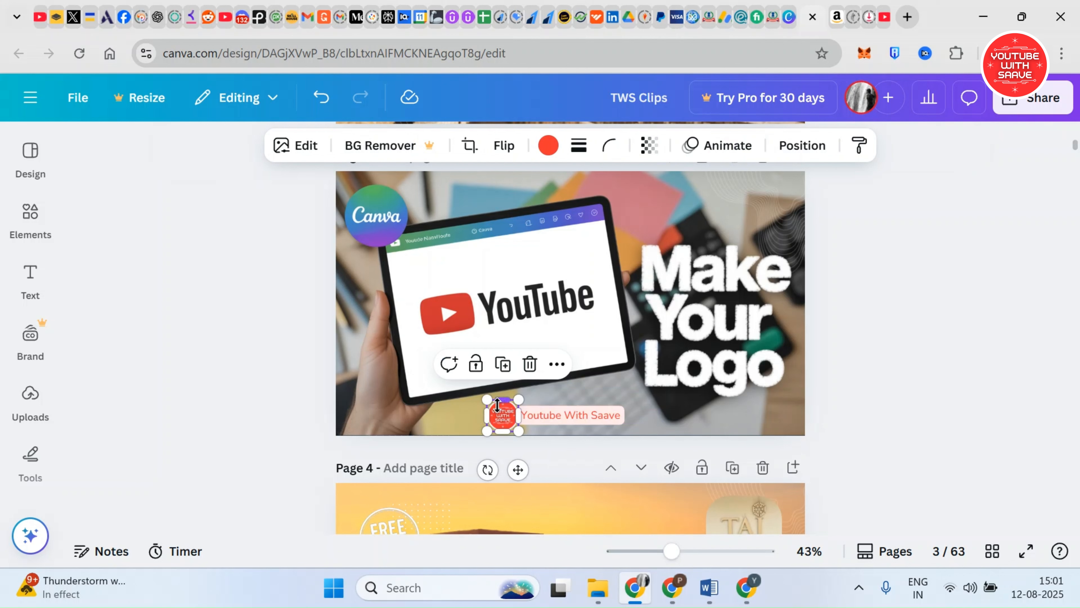
pyautogui.moveTo(521, 398); pyautogui.dragTo(524, 393)
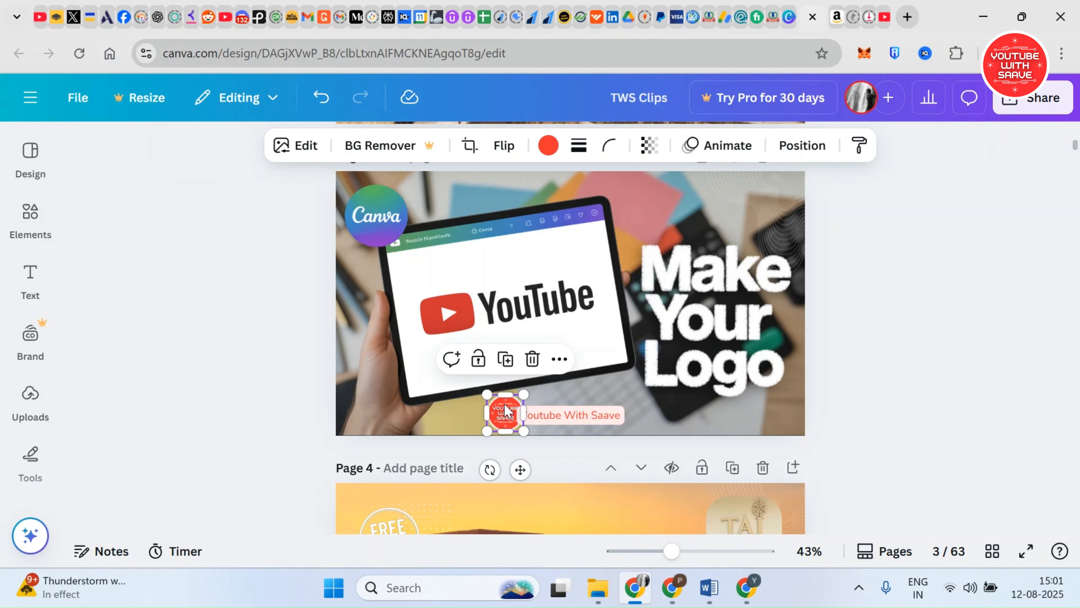
pyautogui.rightClick(503, 407)
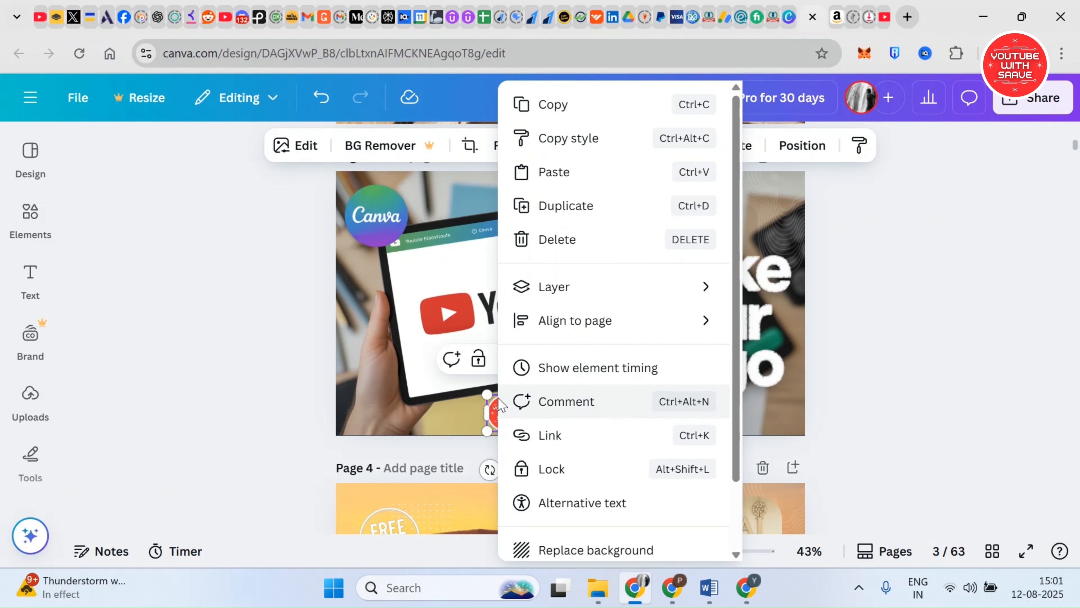
pyautogui.moveTo(566, 300)
pyautogui.click(765, 320)
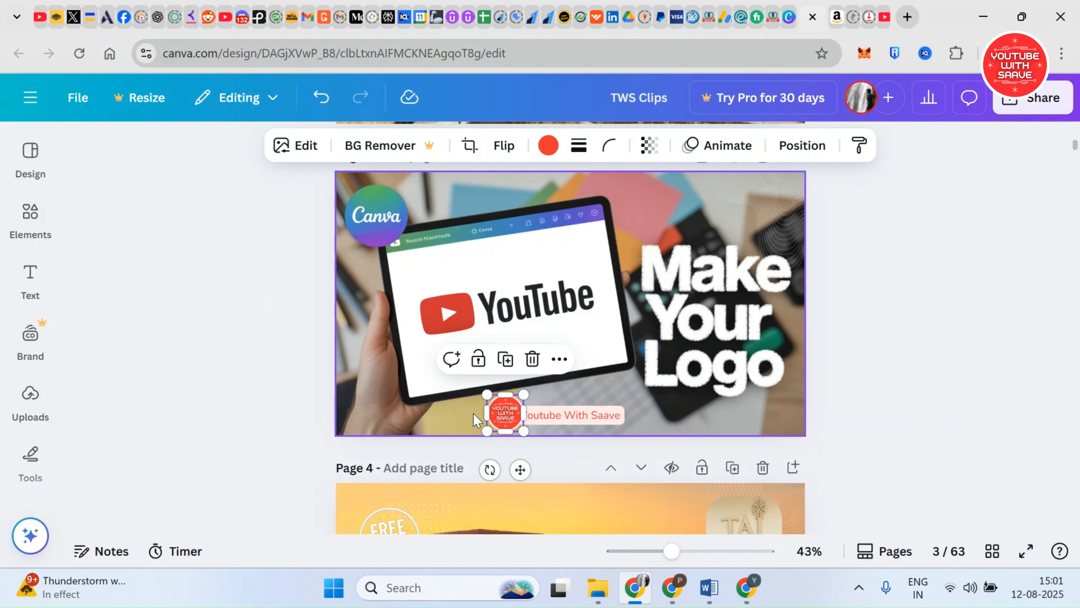
# Enlarge the 'Youtube With Saave' text to size 22.9 and align it right beside the round logo
pyautogui.click(587, 404)
pyautogui.moveTo(590, 401); pyautogui.dragTo(589, 406)
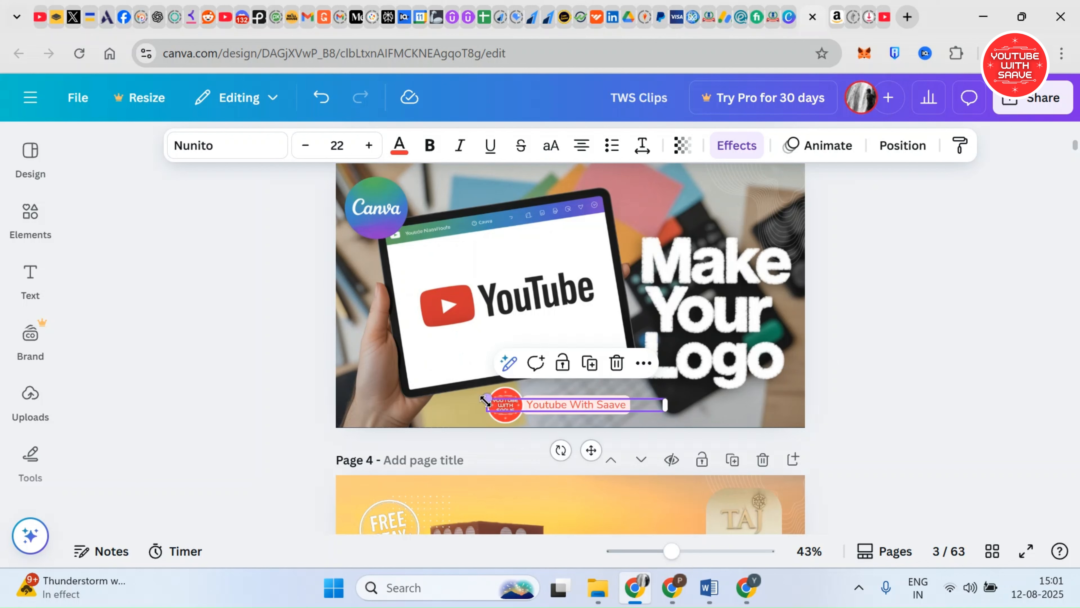
pyautogui.moveTo(482, 401); pyautogui.dragTo(479, 403)
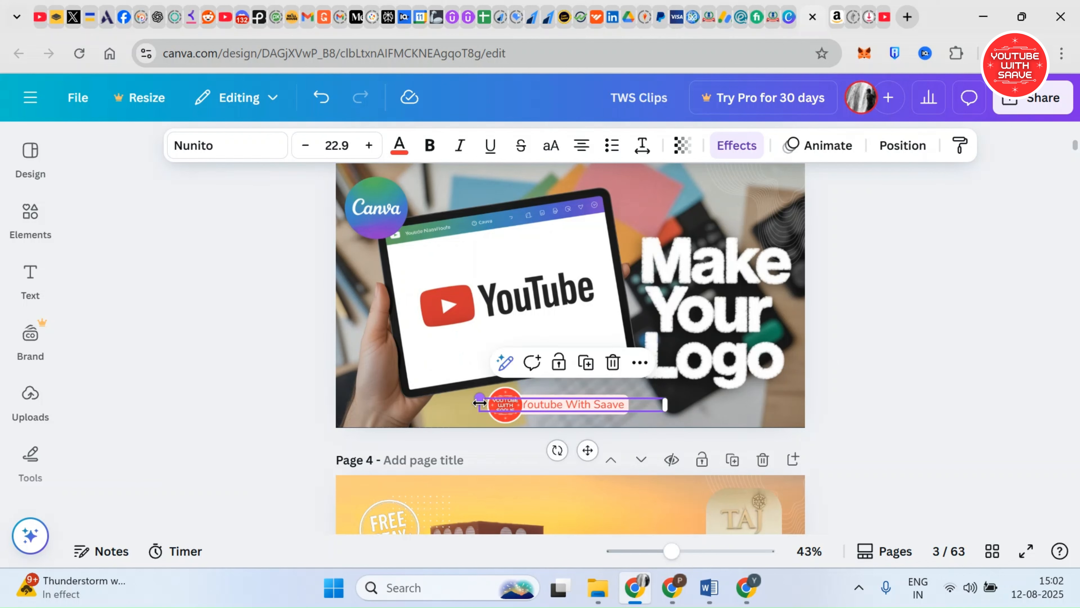
pyautogui.moveTo(606, 408); pyautogui.dragTo(610, 405)
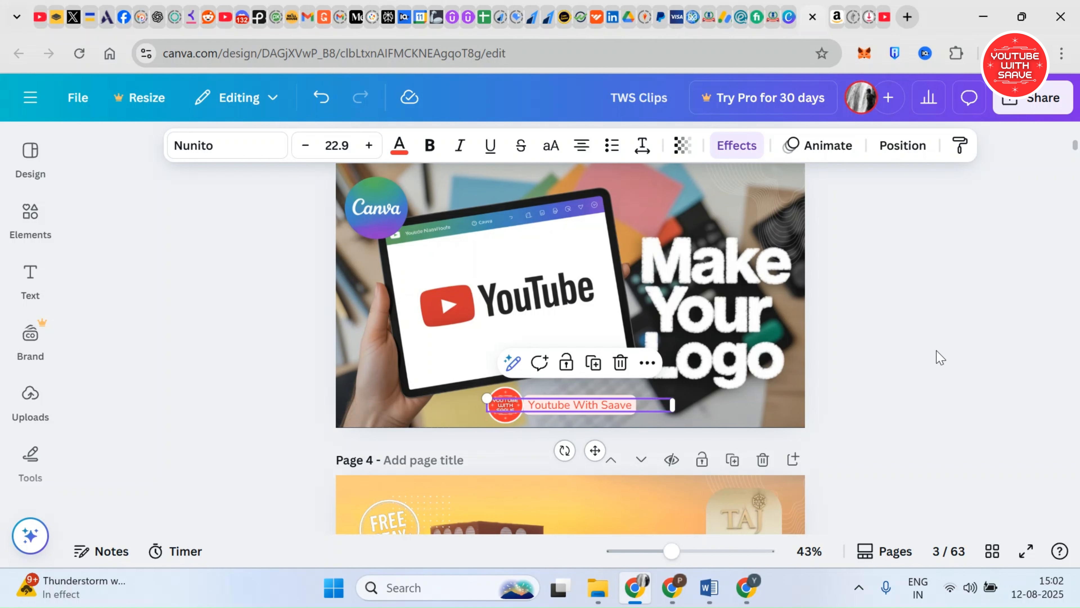
pyautogui.click(939, 357)
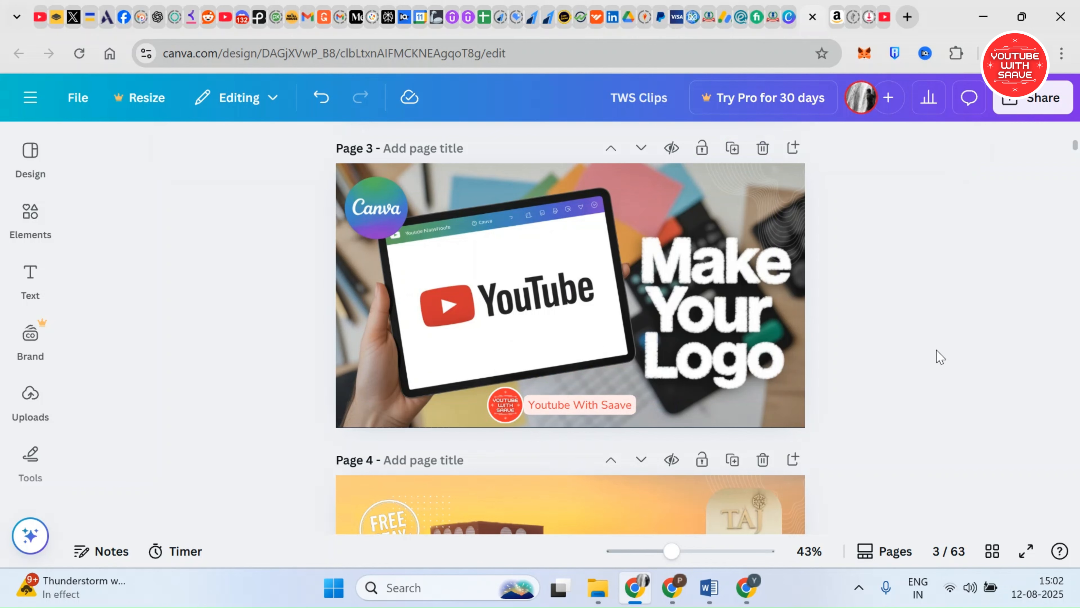
# Switch to vidIQ Thumbnails and generate a new set from the existing 'Canva Logo Design Tutorial' prompt
pyautogui.click(716, 323)
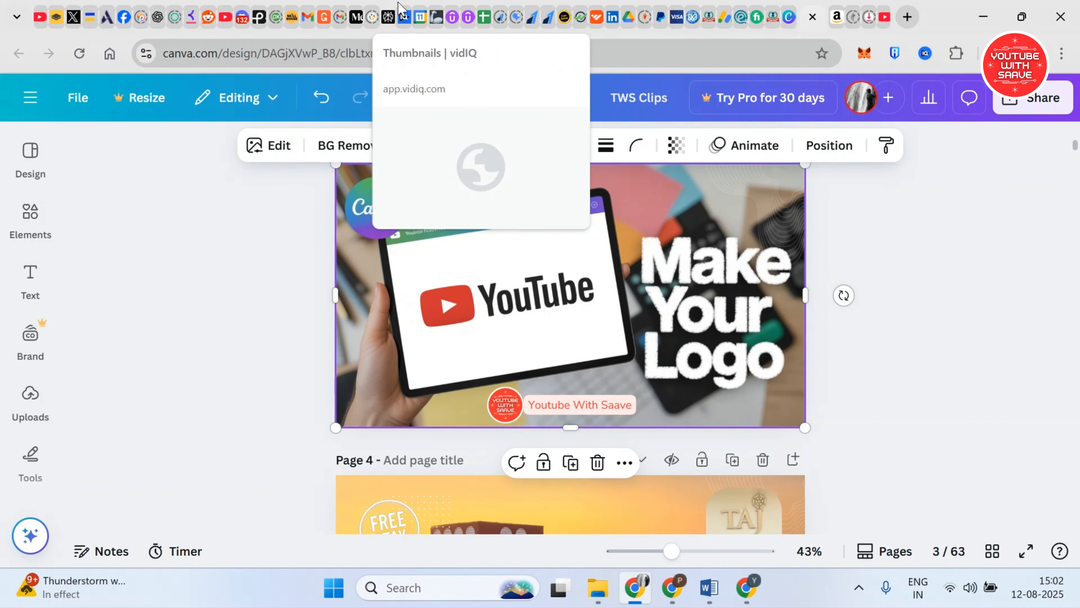
pyautogui.click(395, 17)
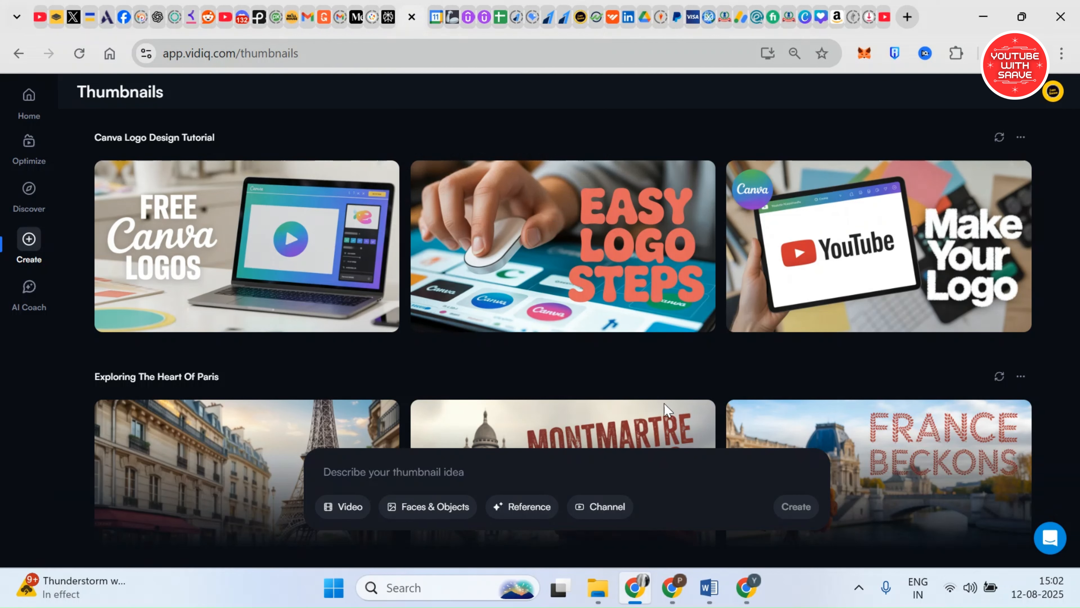
pyautogui.click(999, 137)
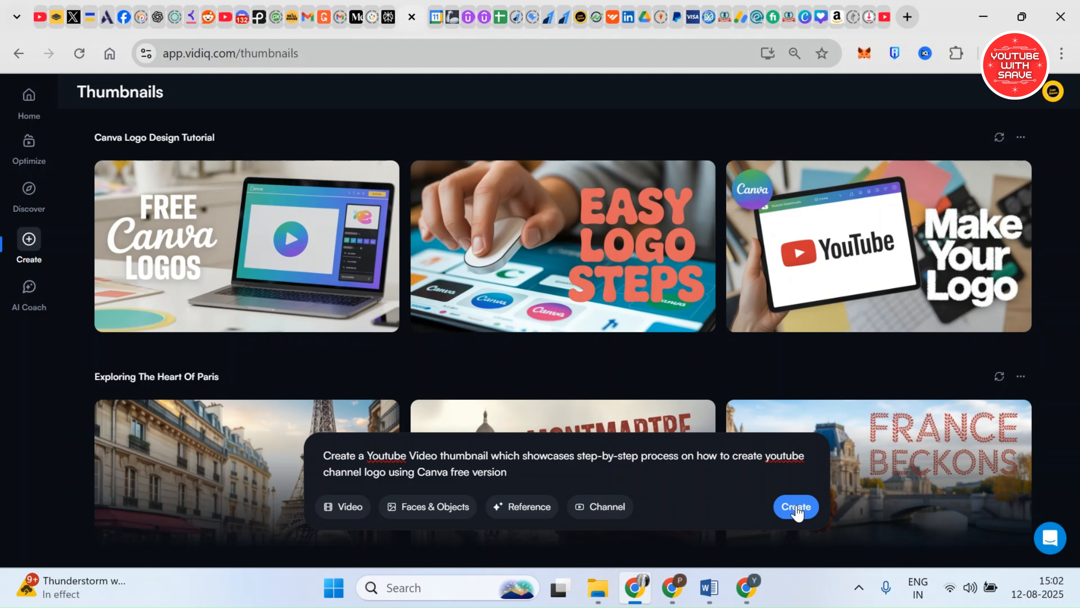
pyautogui.click(796, 507)
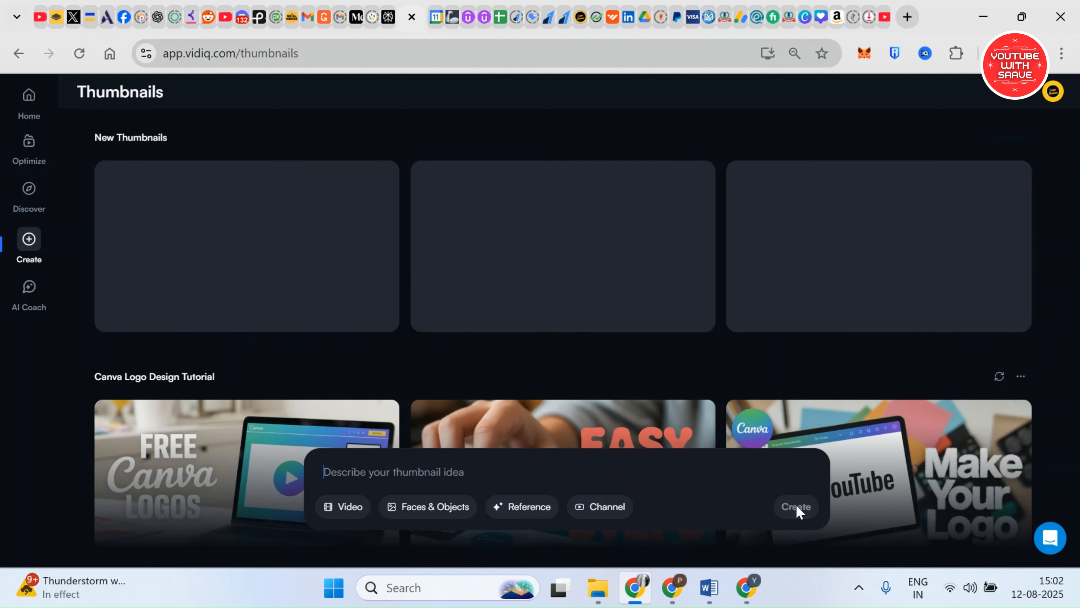
# Switch back to the Canva design and open its download settings, keeping PNG as the file type
pyautogui.click(805, 17)
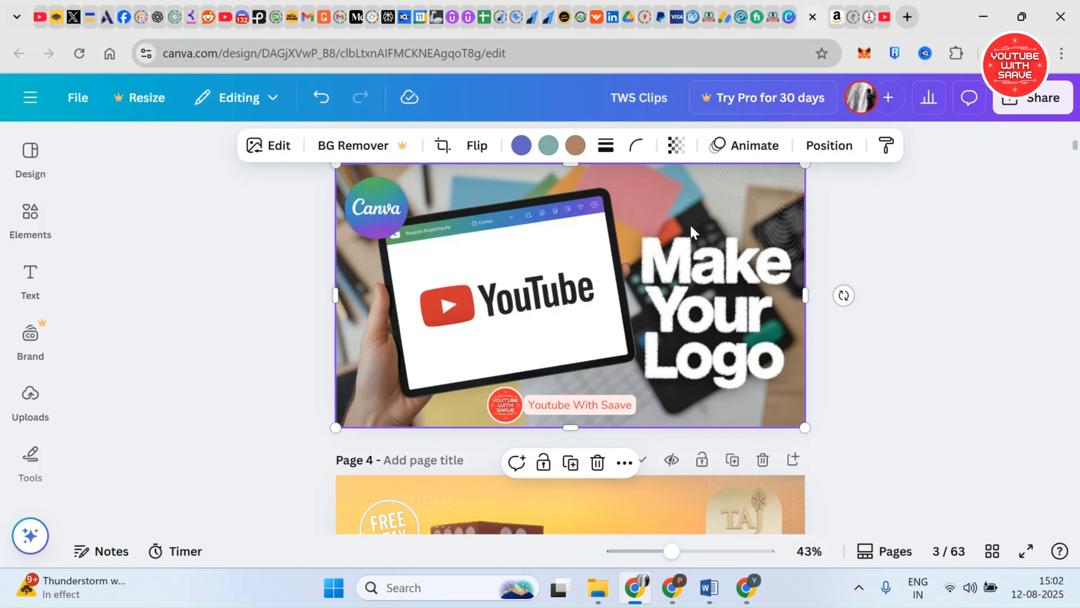
pyautogui.click(923, 245)
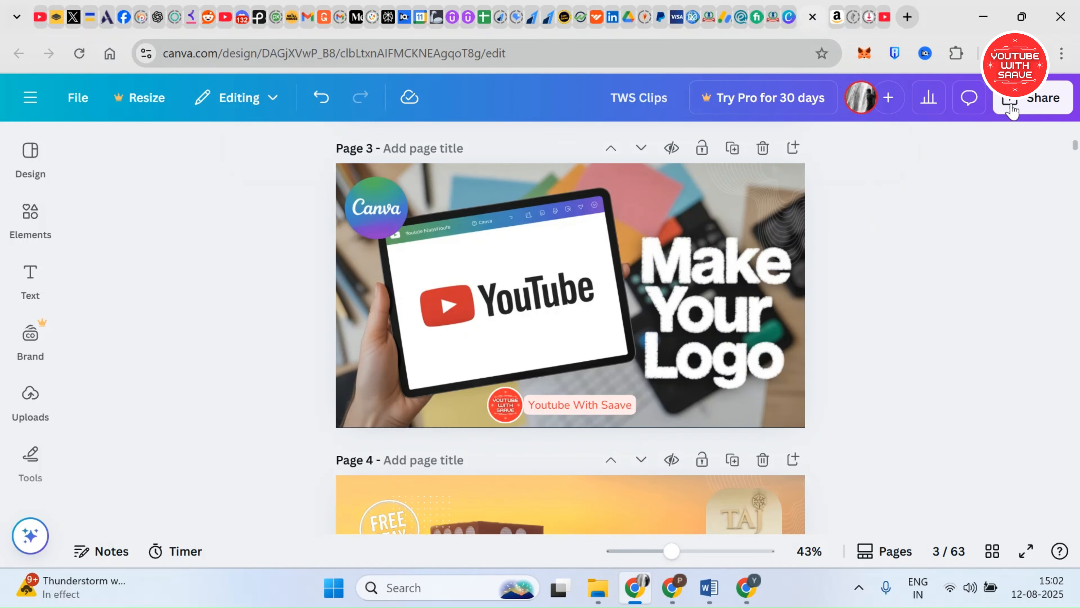
pyautogui.click(1014, 104)
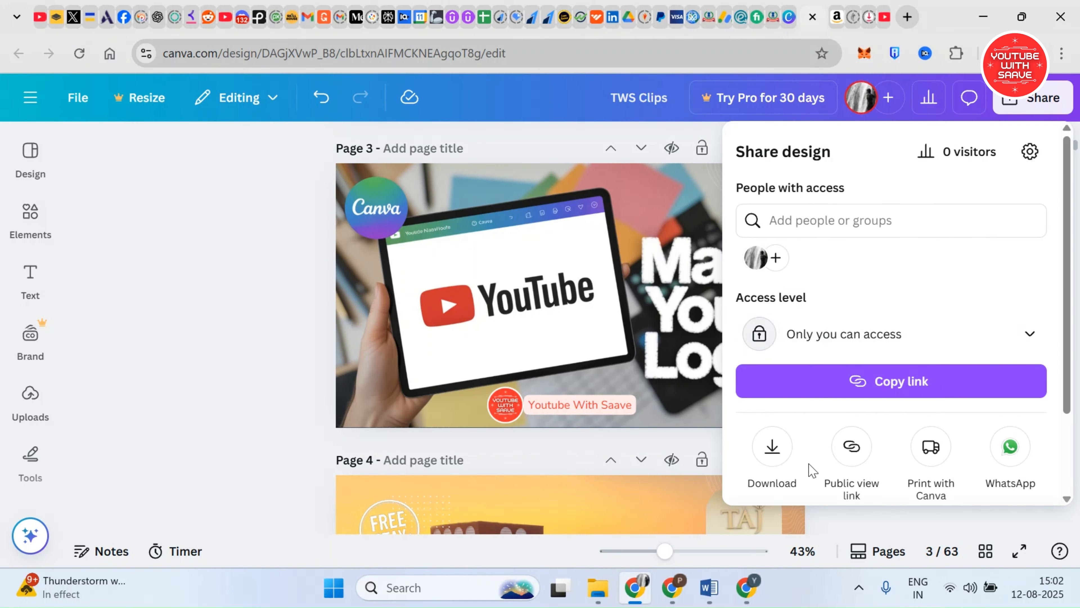
pyautogui.click(781, 462)
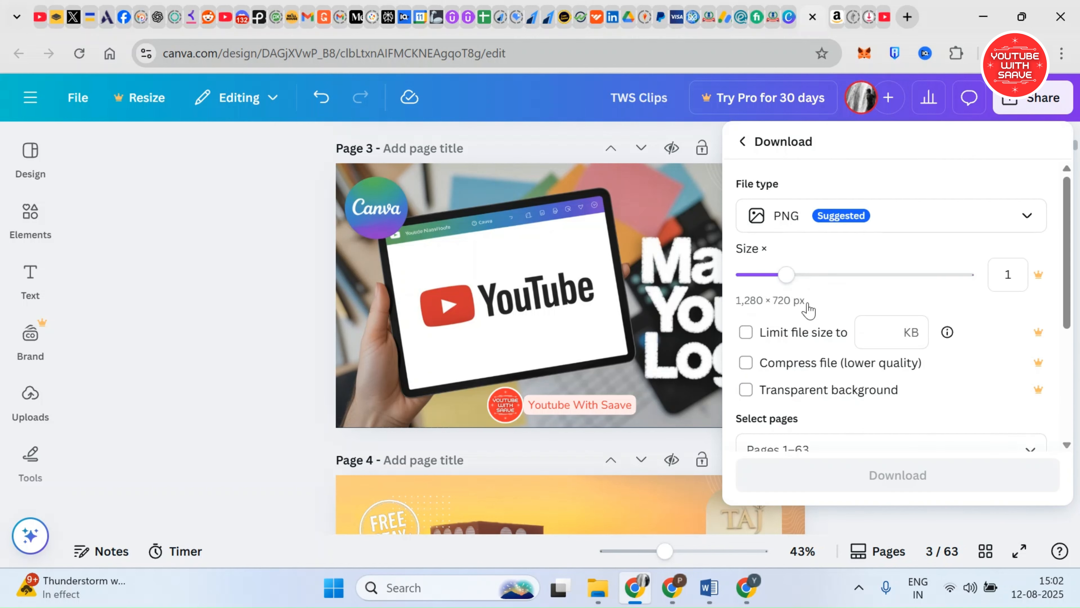
pyautogui.scroll(-2, 808, 345)
pyautogui.scroll(2, 808, 225)
pyautogui.click(803, 222)
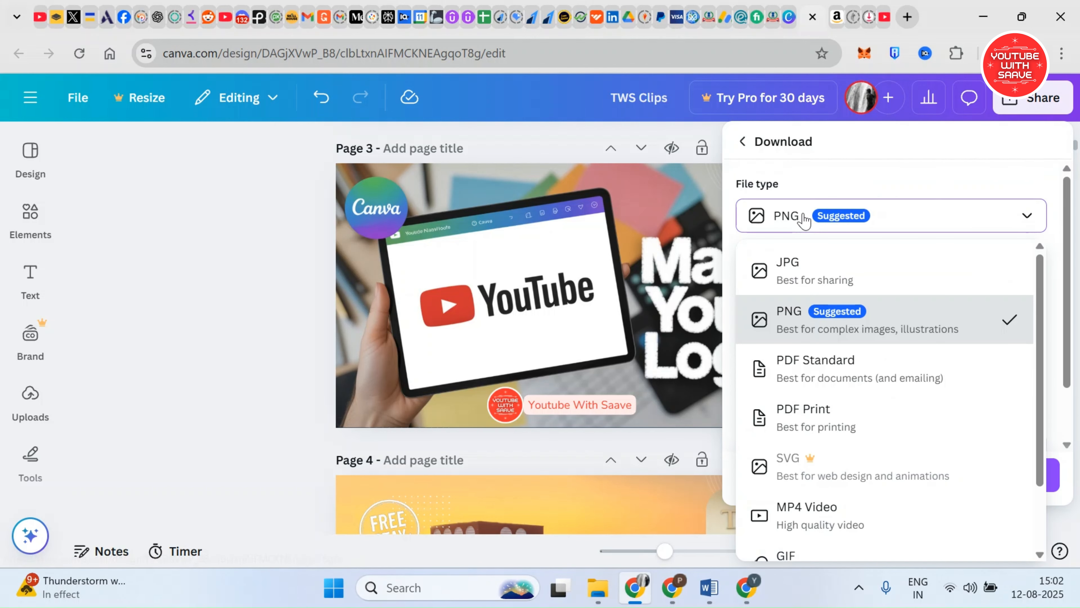
pyautogui.click(832, 328)
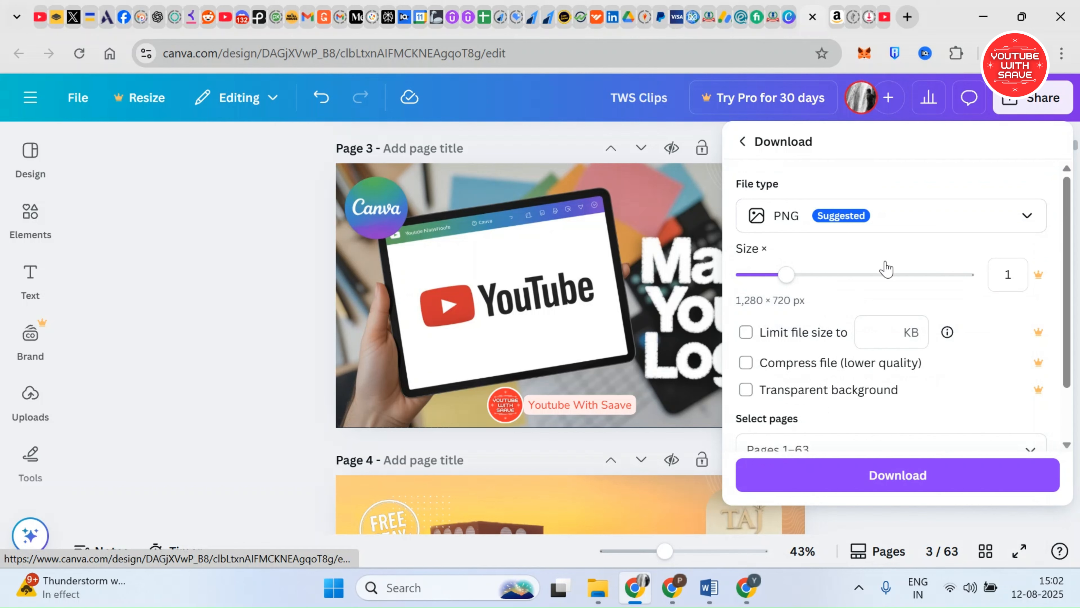
# Limit the export to the current page (Page 3) and download the branded thumbnail
pyautogui.scroll(-2, 905, 306)
pyautogui.click(829, 387)
pyautogui.click(763, 171)
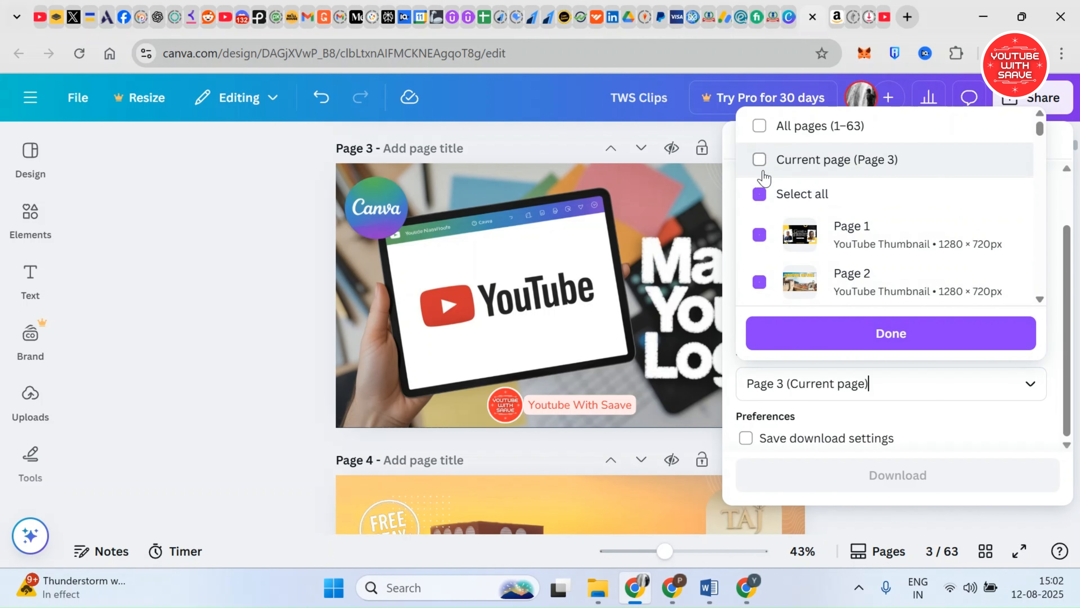
pyautogui.click(763, 174)
pyautogui.click(827, 328)
pyautogui.click(849, 475)
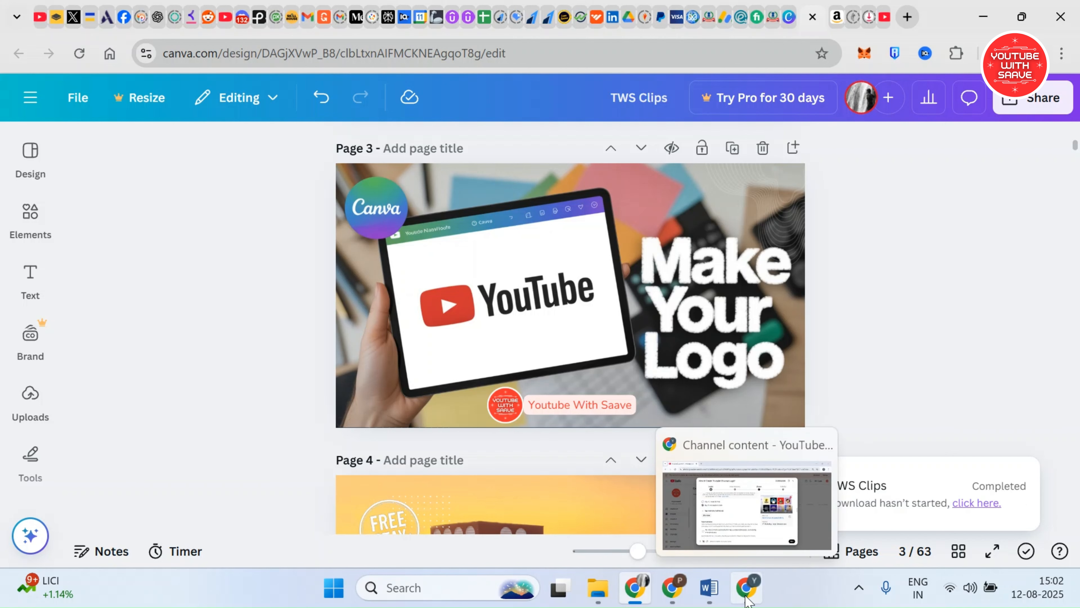
# Switch to YouTube Studio and change the video title to 'How to Create Youtube Channel Logo using Canva?'
pyautogui.click(749, 593)
pyautogui.scroll(10, 483, 330)
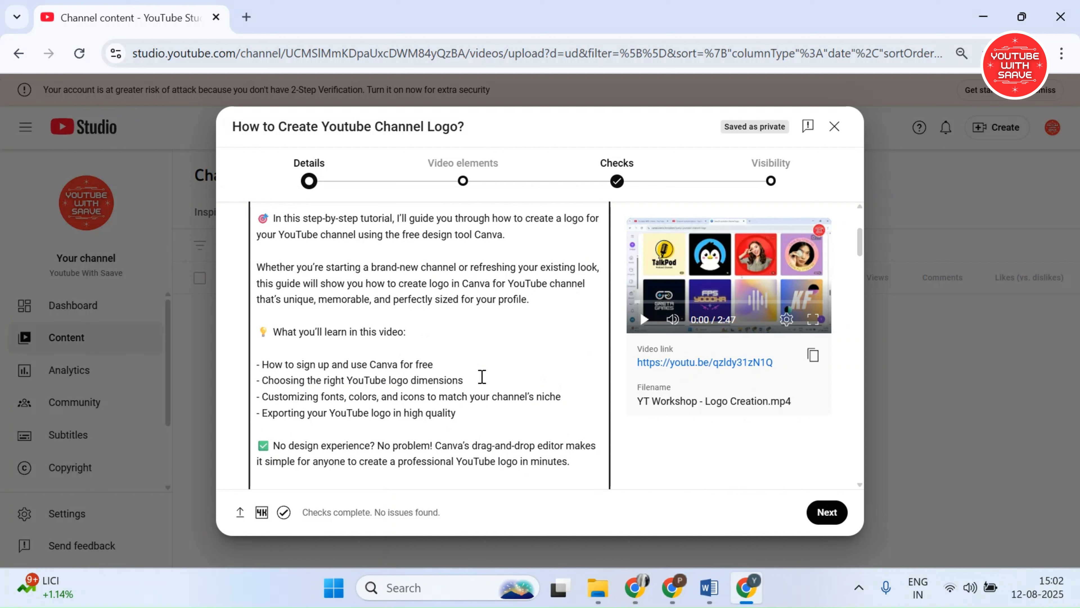
pyautogui.click(428, 270)
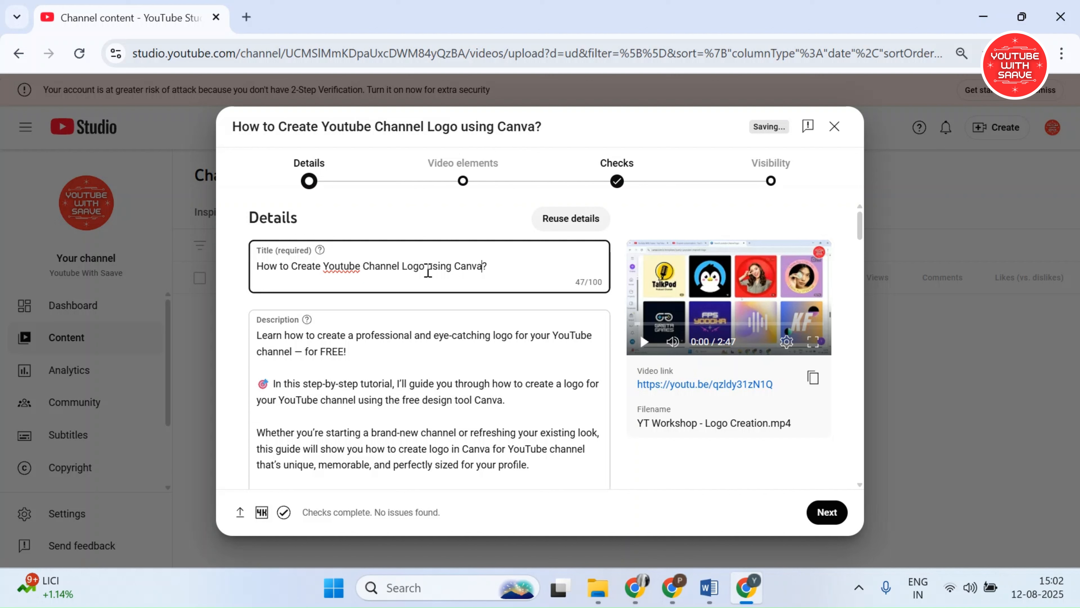
# Upload the 'TWS Clips (3)' image from the Downloads folder as the video's thumbnail
pyautogui.scroll(-8, 552, 384)
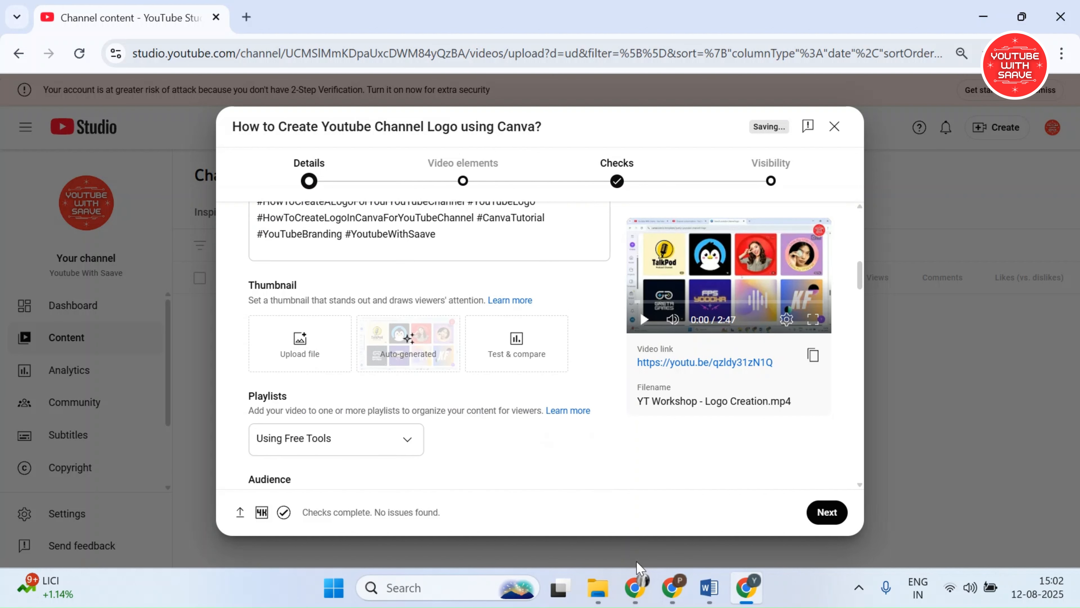
pyautogui.moveTo(635, 587)
pyautogui.click(293, 349)
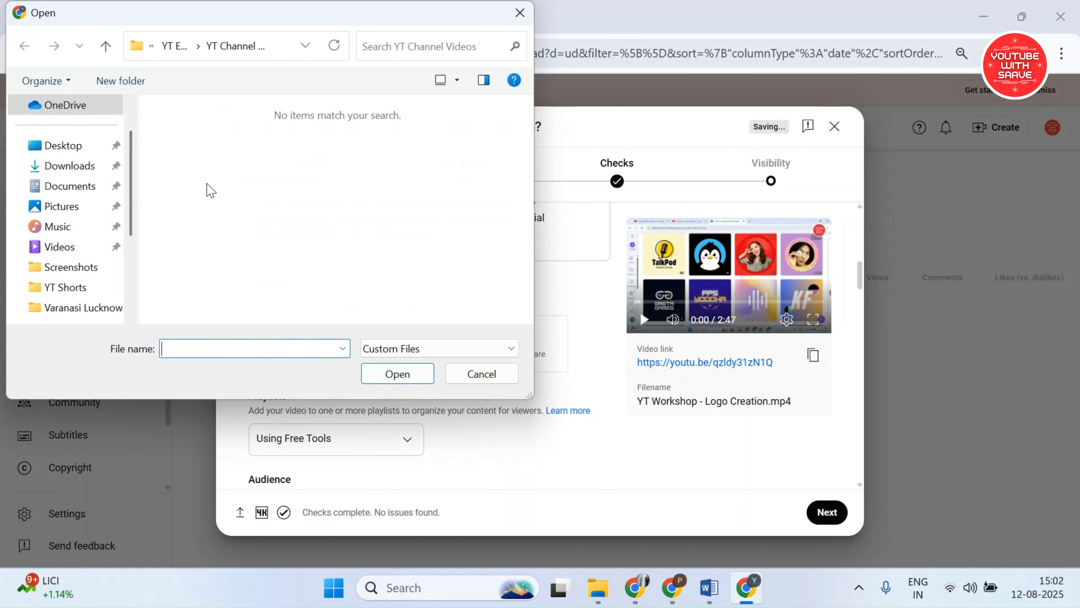
pyautogui.click(101, 168)
pyautogui.click(190, 183)
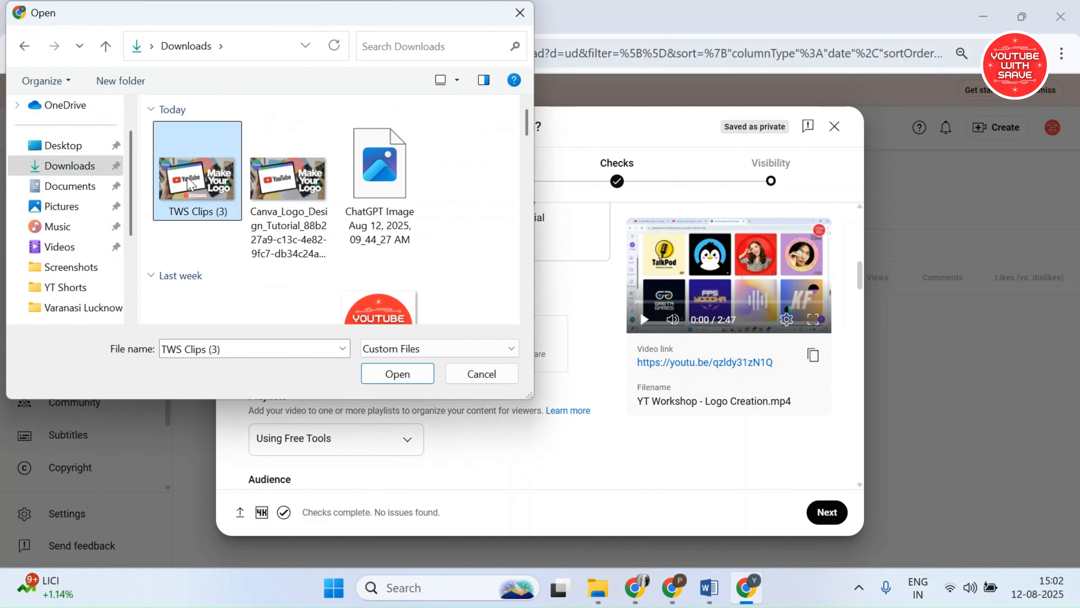
pyautogui.doubleClick(190, 183)
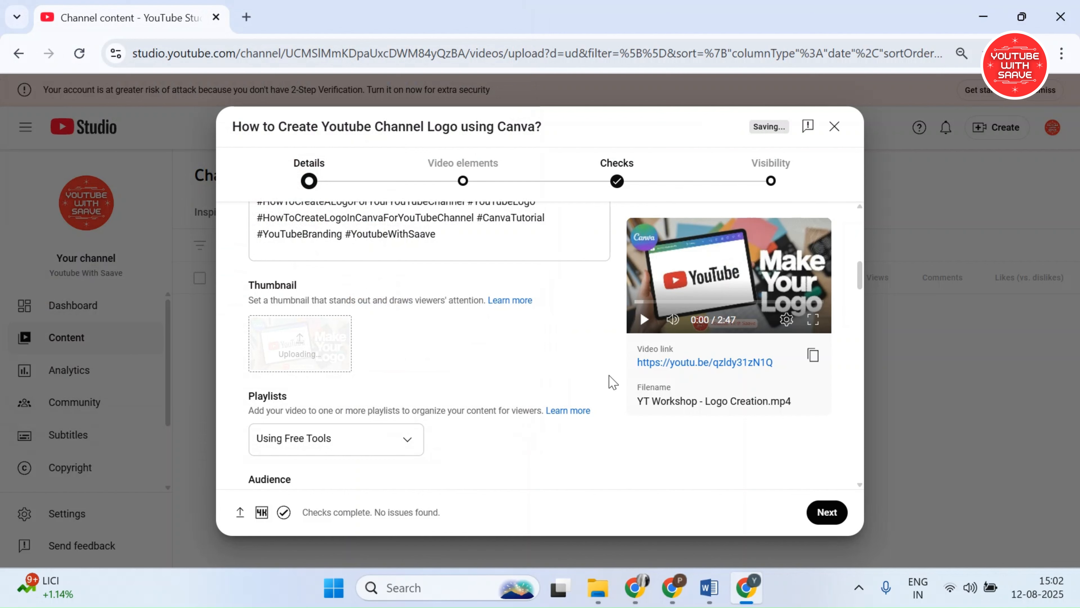
# Review the audience and remaining video details, and continue to the video elements
pyautogui.scroll(-5, 507, 406)
pyautogui.scroll(9, 513, 413)
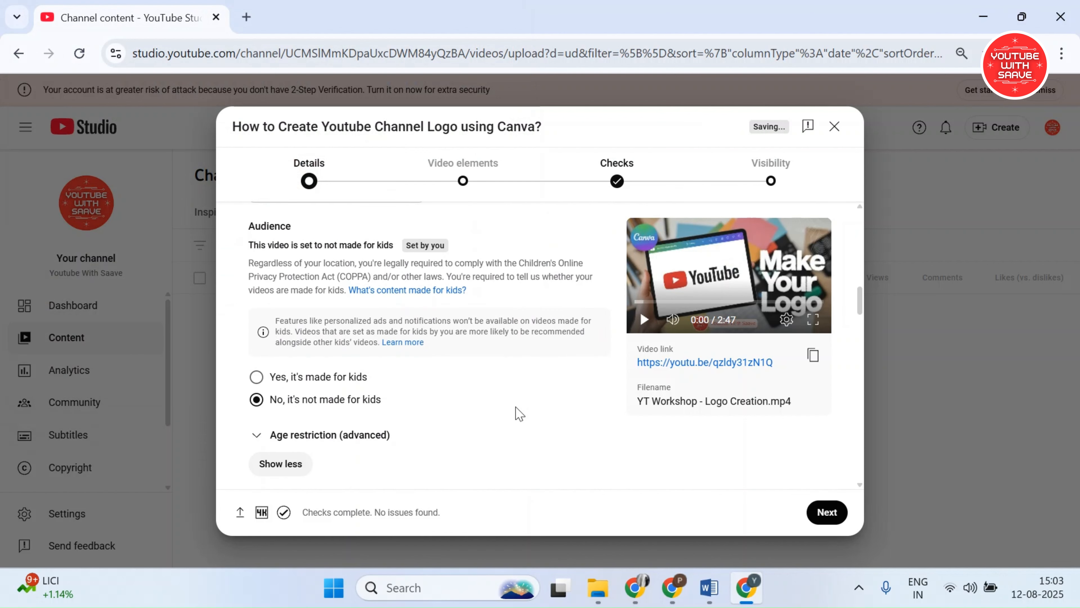
pyautogui.scroll(-10, 510, 397)
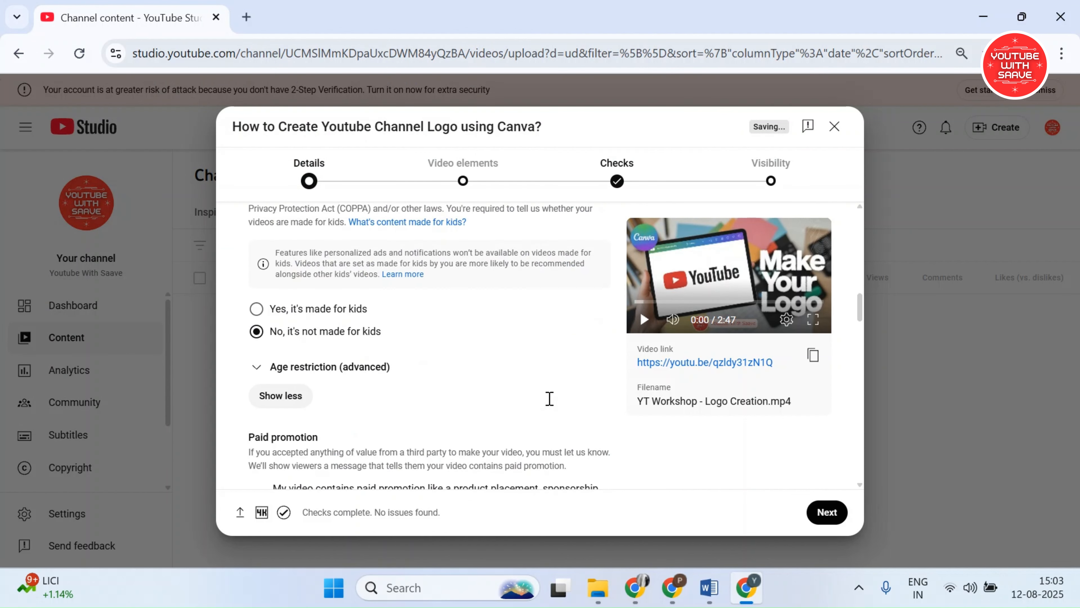
pyautogui.scroll(4, 553, 402)
pyautogui.click(827, 512)
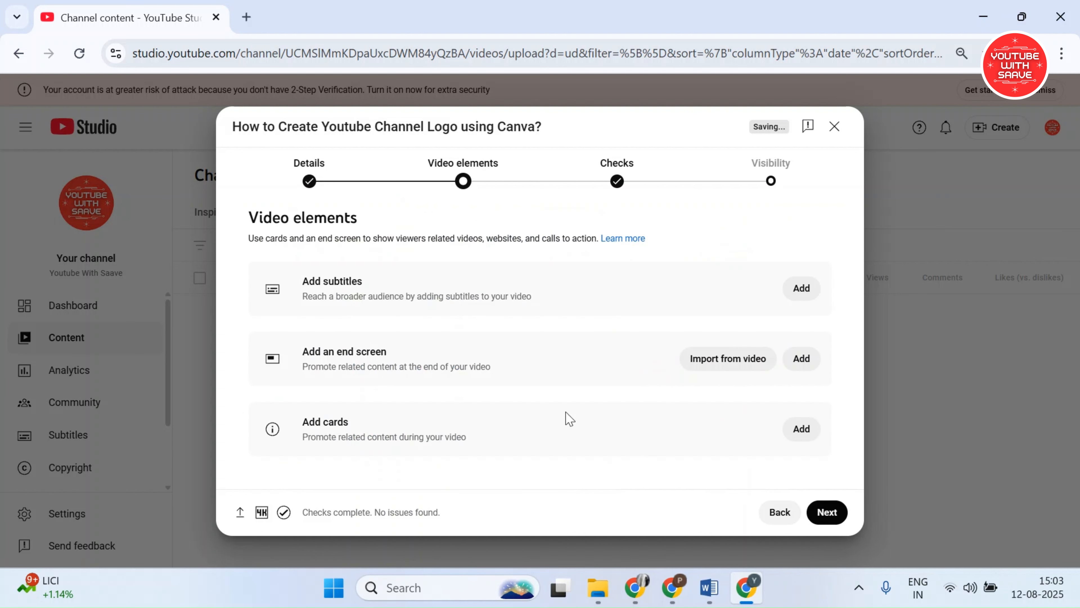
# Add an end screen using the '1 video, 1 subscribe' layout with the video at lower left and the subscribe circle at lower right
pyautogui.click(810, 367)
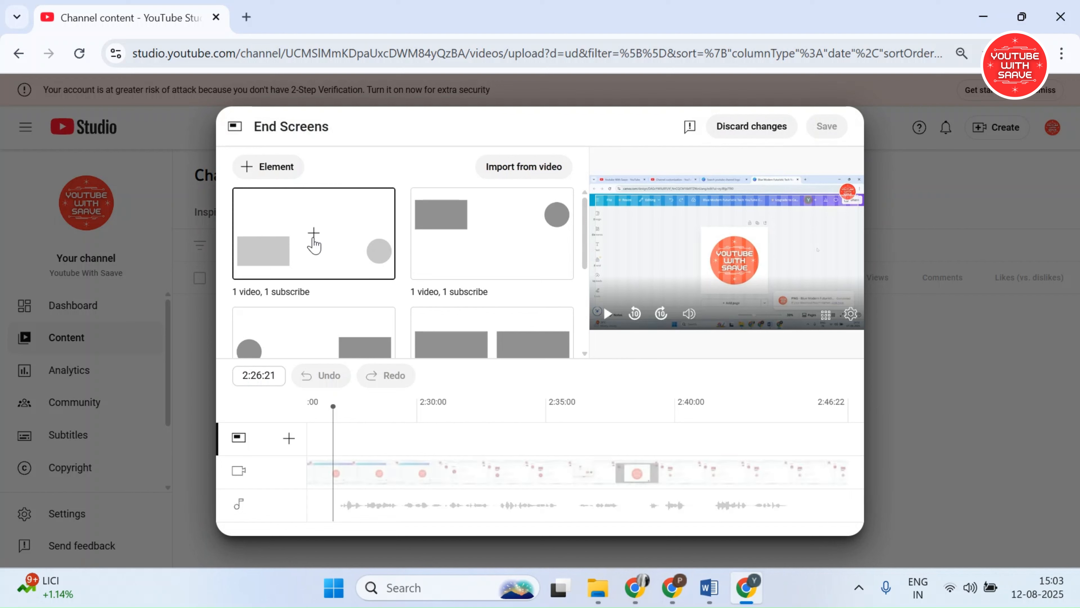
pyautogui.scroll(-2, 316, 253)
pyautogui.scroll(-2, 327, 281)
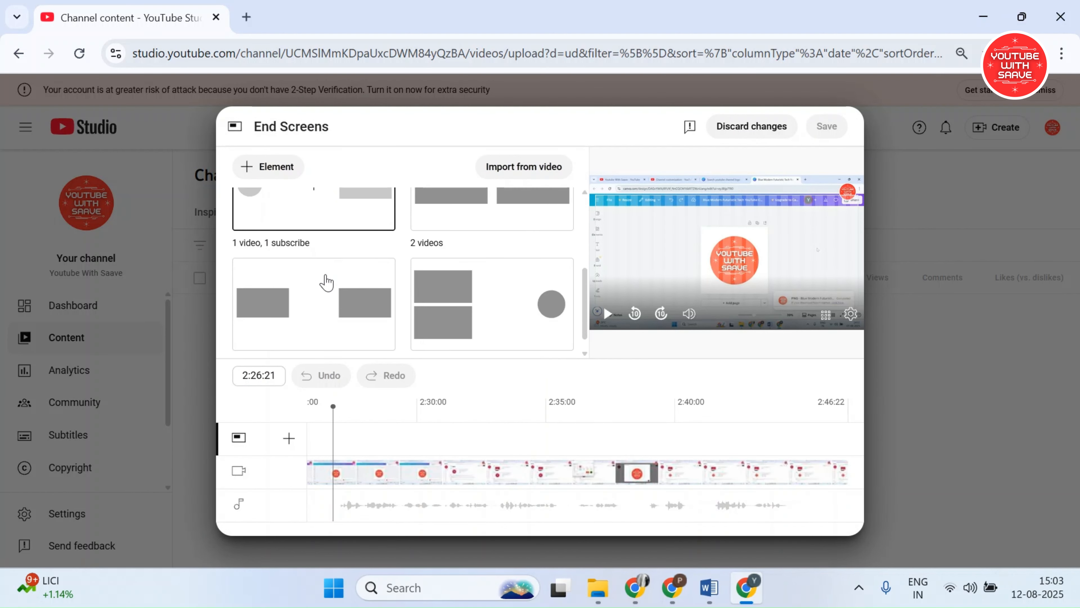
pyautogui.scroll(4, 340, 294)
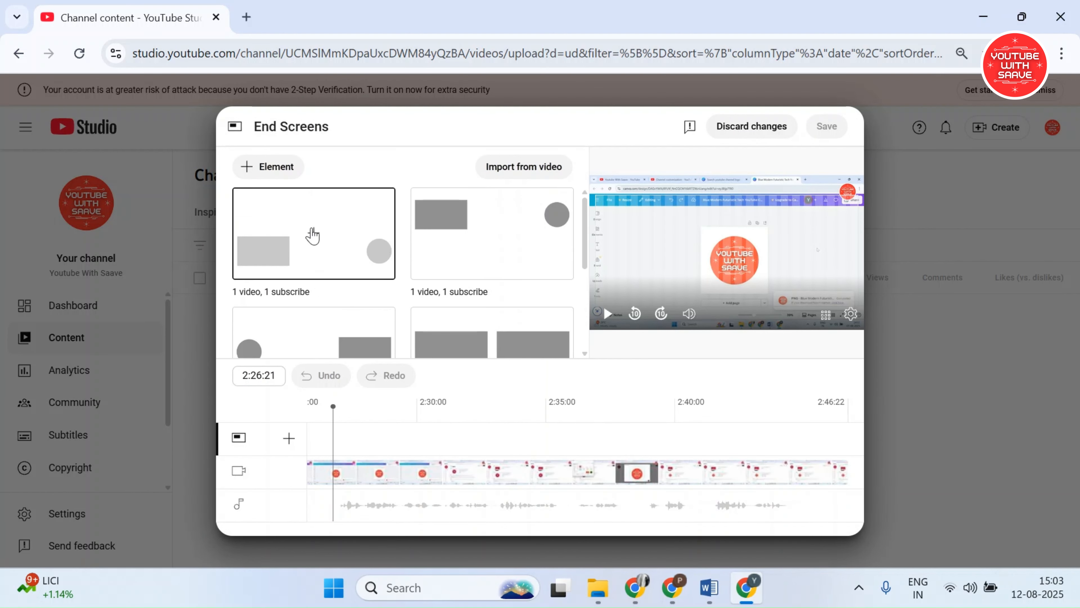
pyautogui.click(312, 235)
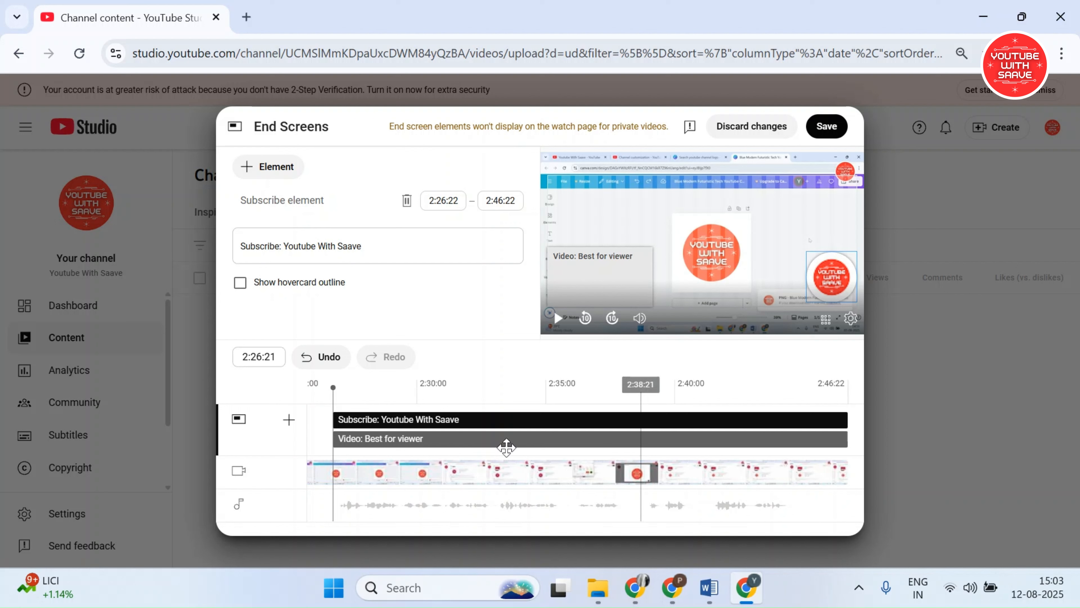
# Start the end screen's video element at 2:40:00 and its subscribe element at 2:36:26, and save the end screen
pyautogui.click(334, 438)
pyautogui.moveTo(333, 438); pyautogui.dragTo(667, 437)
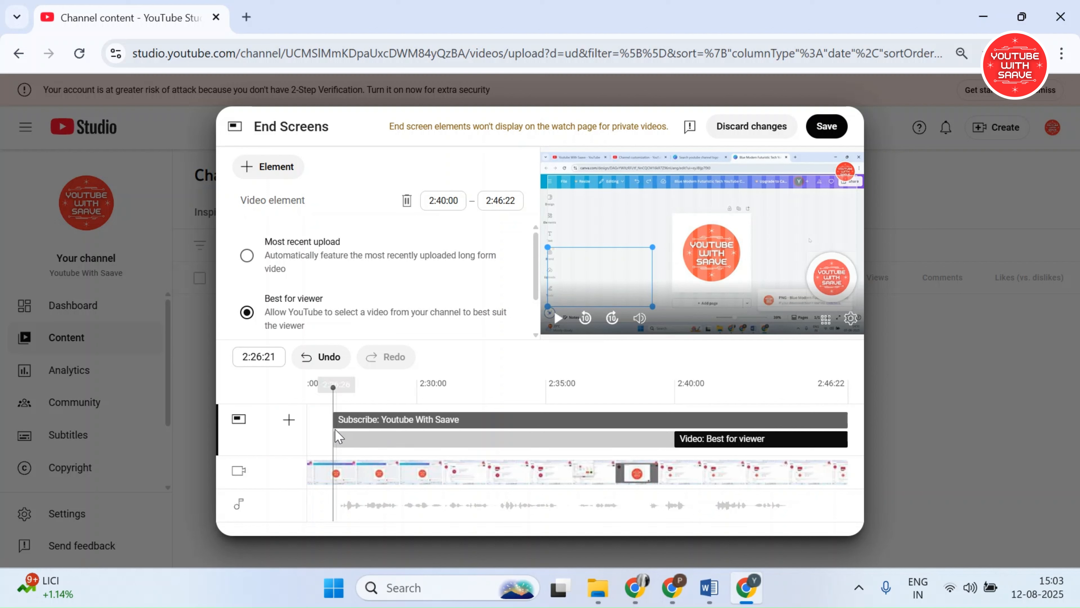
pyautogui.moveTo(333, 420); pyautogui.dragTo(595, 419)
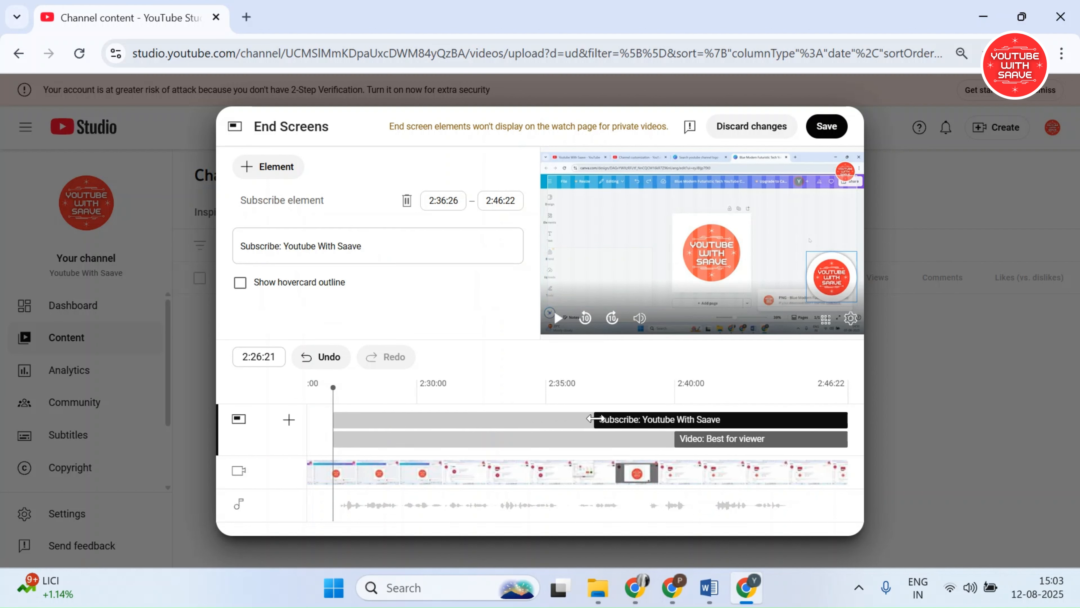
pyautogui.click(825, 127)
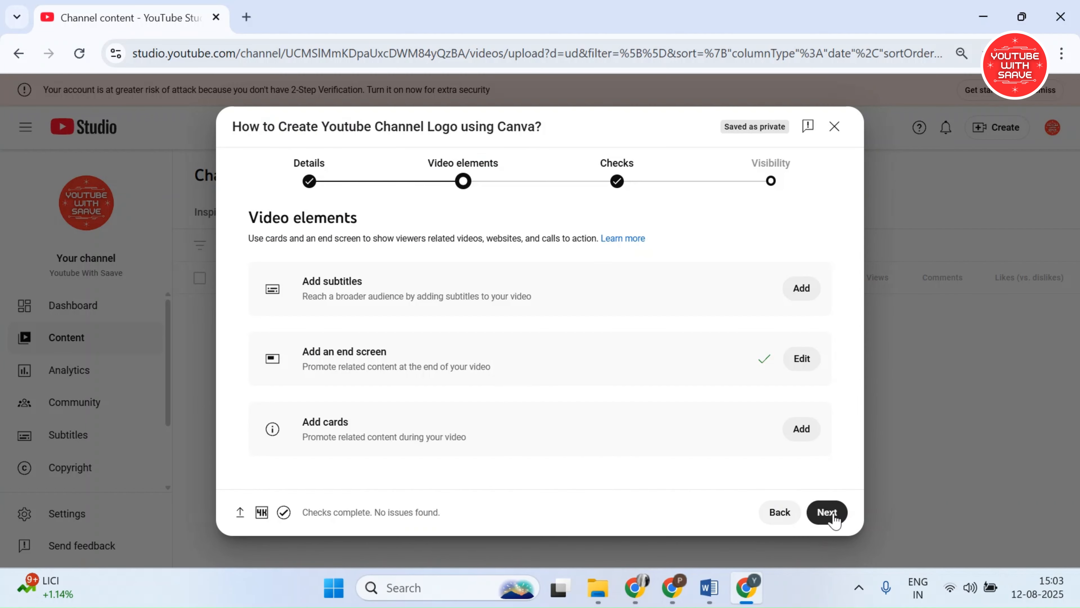
# Continue past the checks to the visibility settings and review the public schedule date and time options
pyautogui.click(827, 513)
pyautogui.click(818, 521)
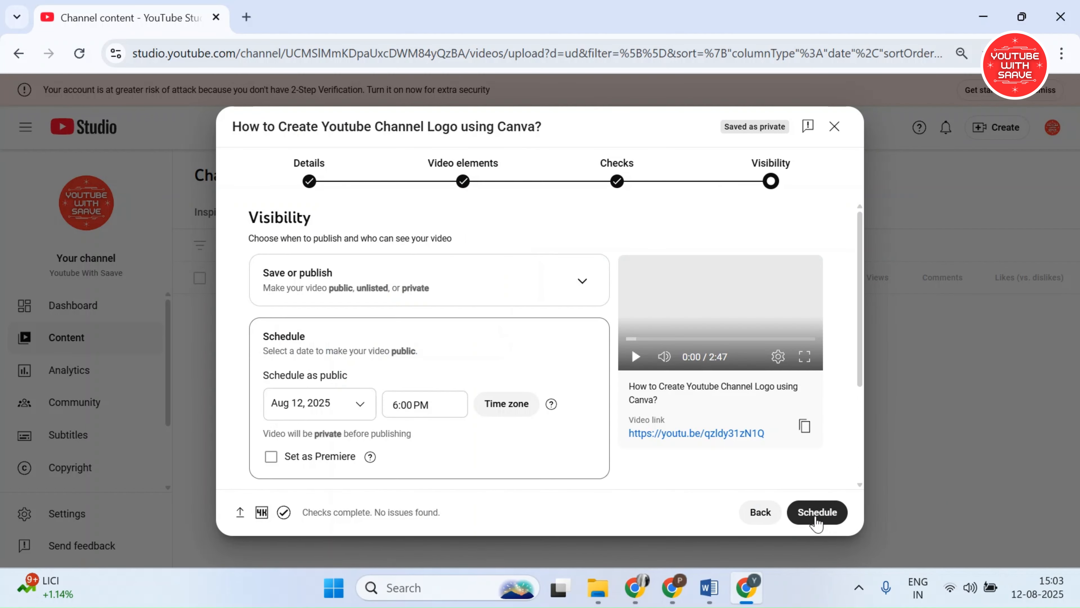
pyautogui.scroll(-4, 486, 349)
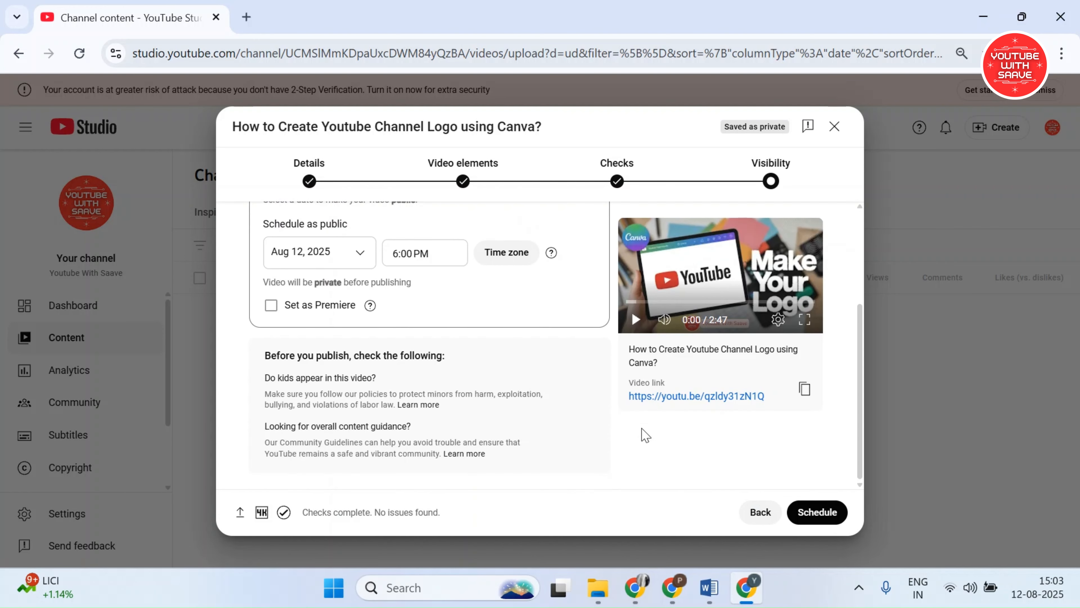
pyautogui.click(415, 254)
pyautogui.click(494, 299)
pyautogui.scroll(5, 468, 303)
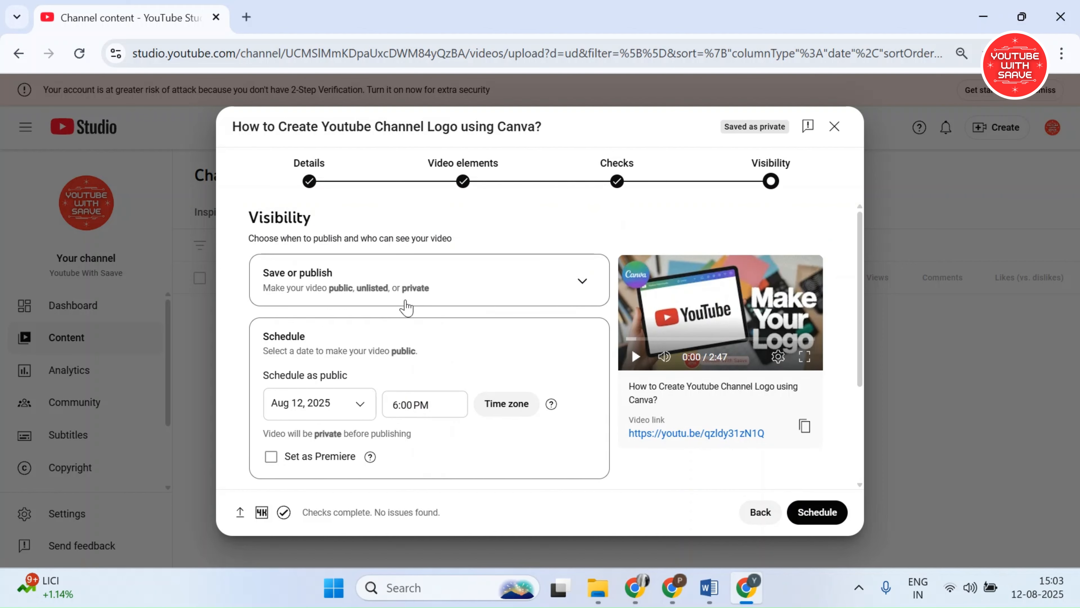
# Set the video's visibility to Public for immediate release and publish it
pyautogui.click(290, 420)
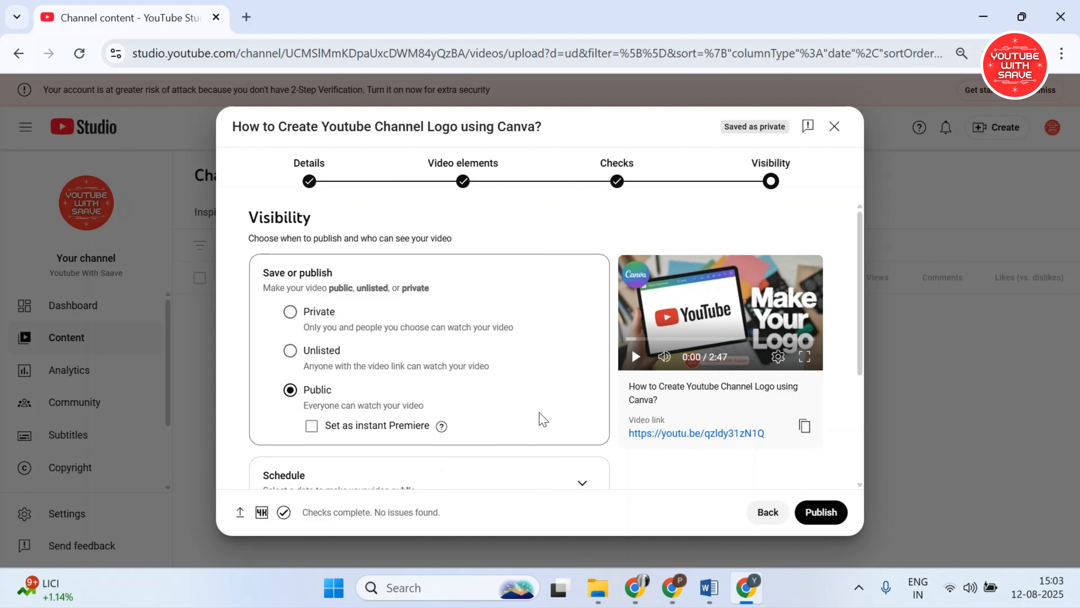
pyautogui.scroll(-3, 540, 418)
pyautogui.click(825, 515)
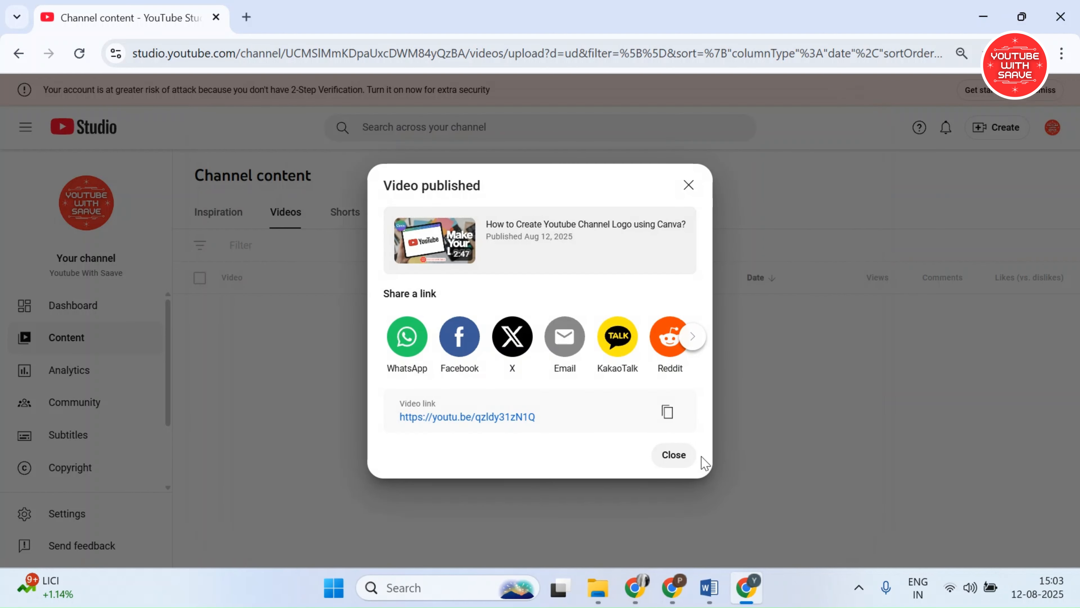
# Close the published-video confirmation, and open the channel dashboard without its 2-Step Verification banner
pyautogui.click(681, 458)
pyautogui.click(68, 306)
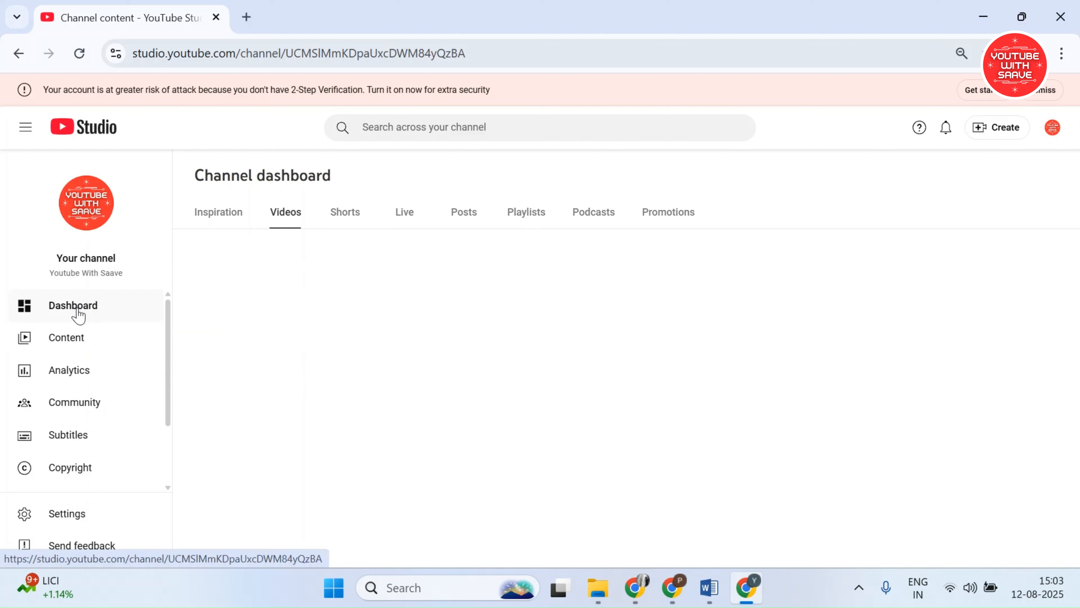
pyautogui.scroll(-3, 176, 344)
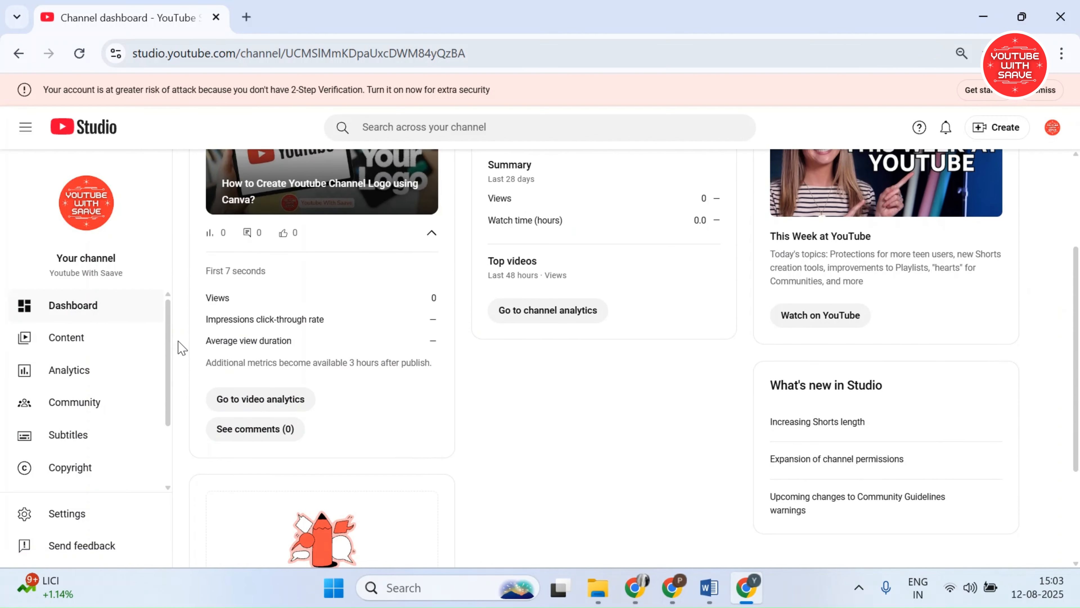
pyautogui.click(1025, 95)
# Examine the latest video's performance and the channel analytics on the dashboard
pyautogui.scroll(2, 456, 325)
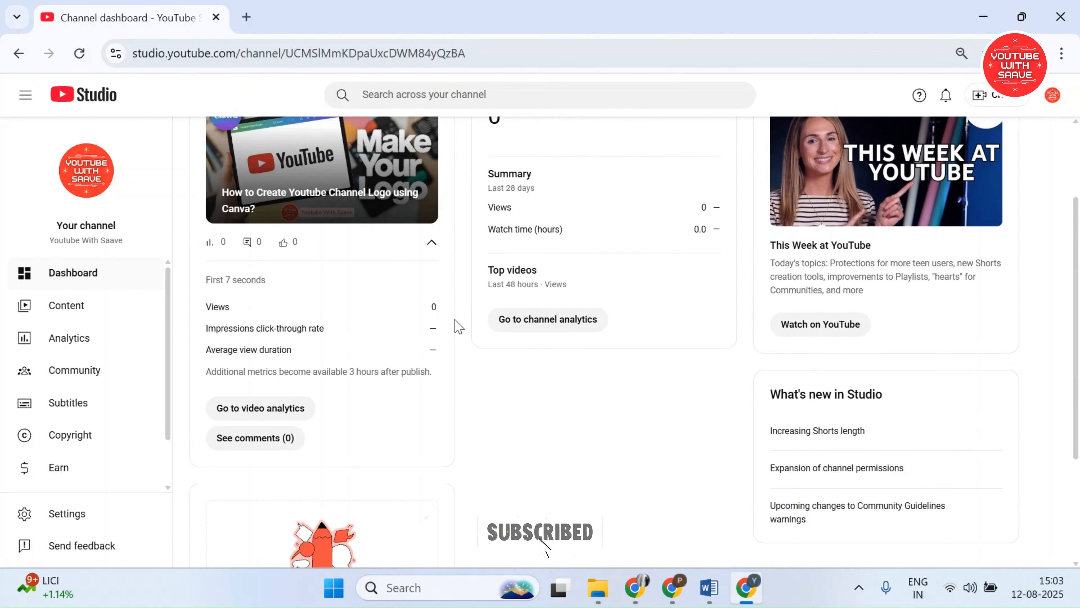
pyautogui.scroll(-5, 455, 327)
pyautogui.scroll(7, 459, 328)
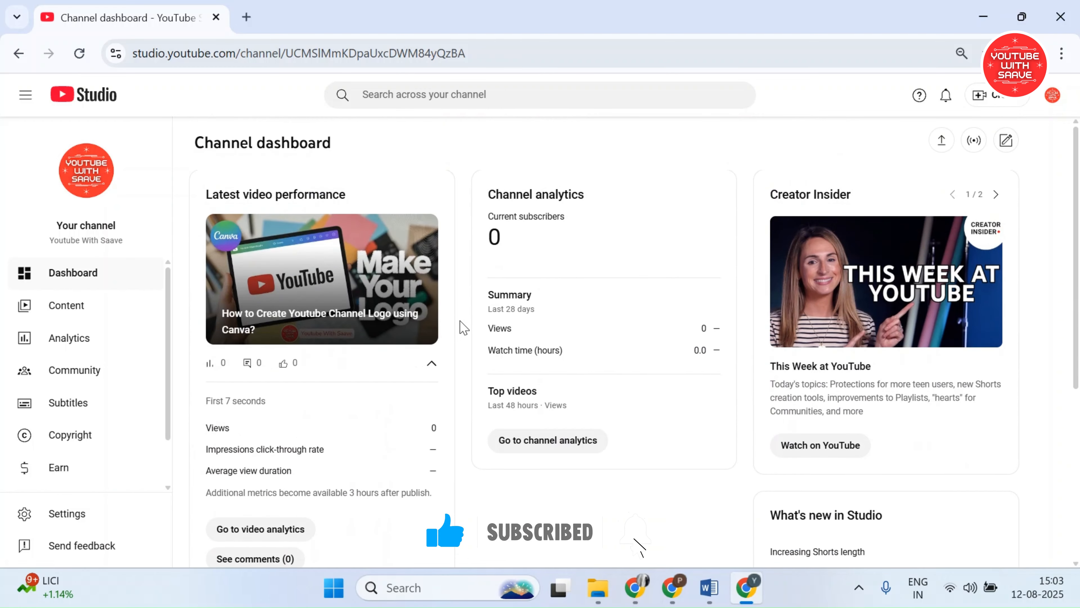
pyautogui.scroll(-2, 463, 327)
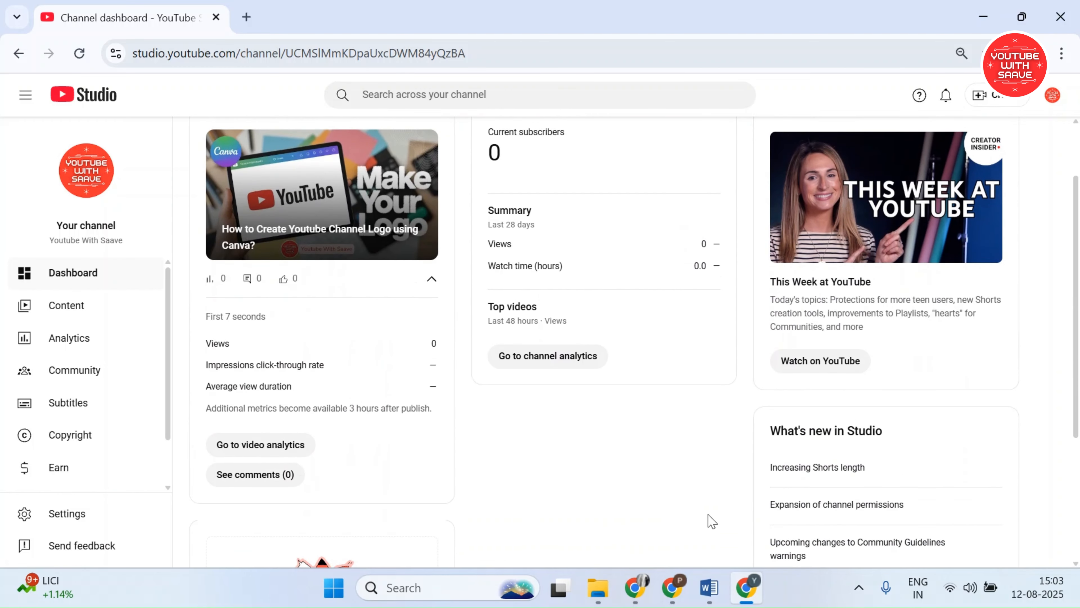
pyautogui.moveTo(679, 591)
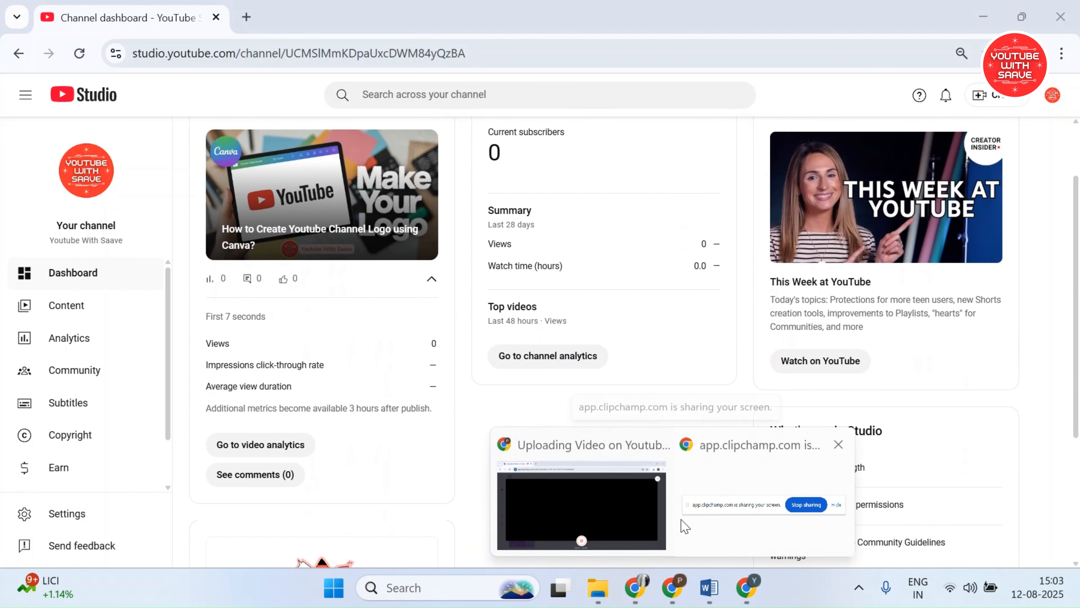